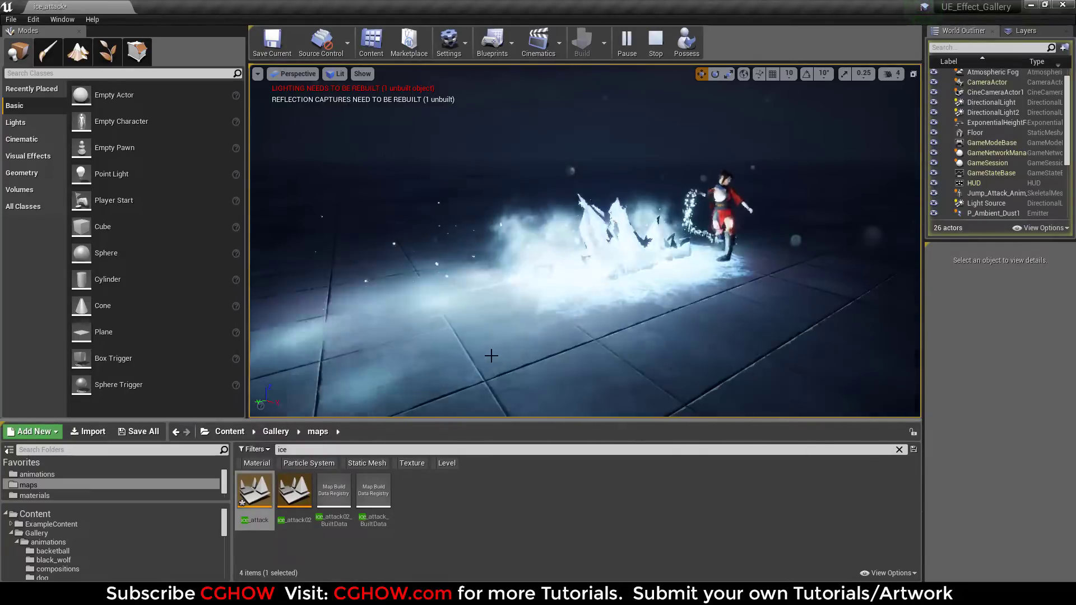
Open the ice_attack02 level without saving the current one, and preview its attack effect in play mode.
{"action": "left_click", "coordinate": [655, 42]}
{"action": "double_click", "coordinate": [302, 491]}
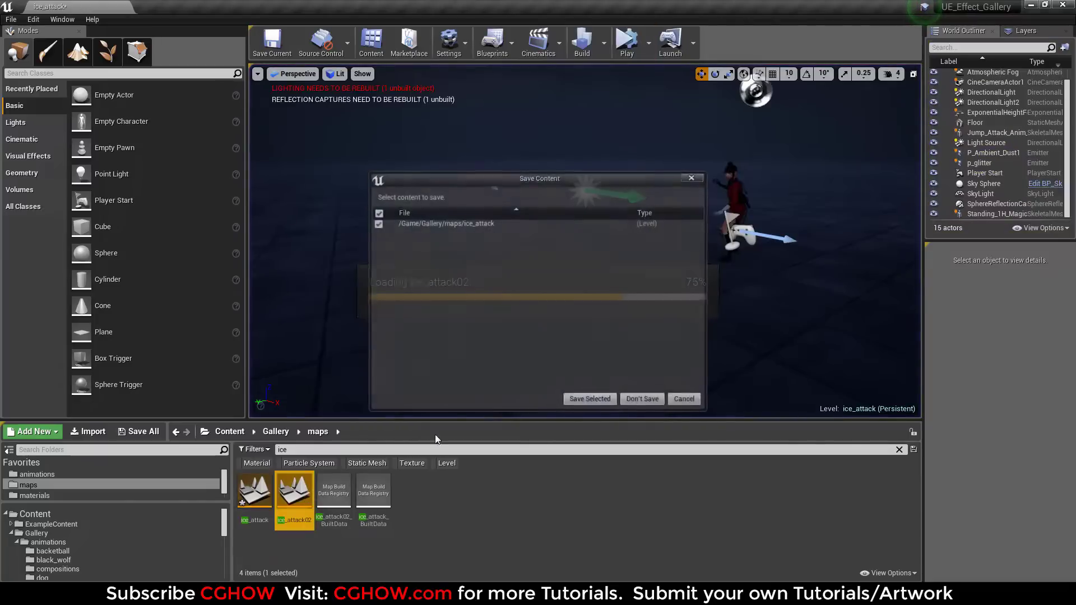
{"action": "left_click", "coordinate": [643, 400]}
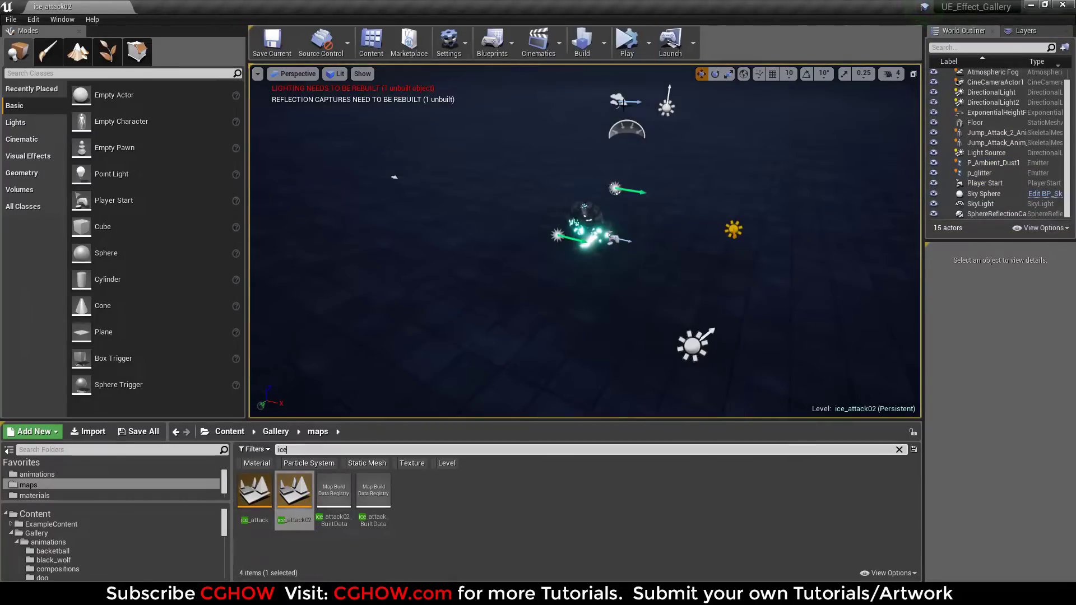
{"action": "left_click", "coordinate": [626, 42]}
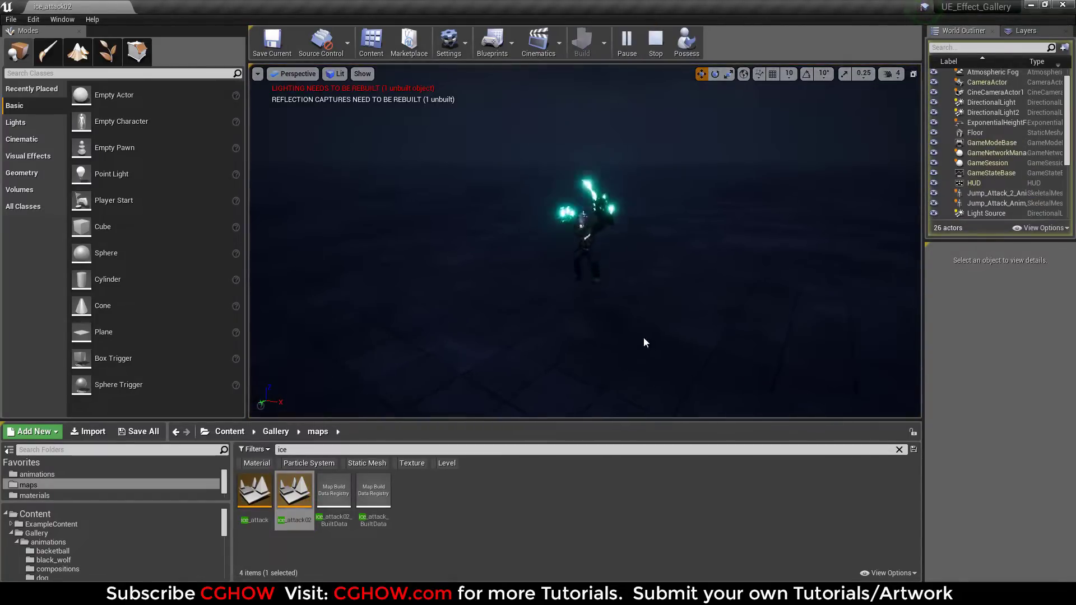
{"action": "key", "text": "Escape"}
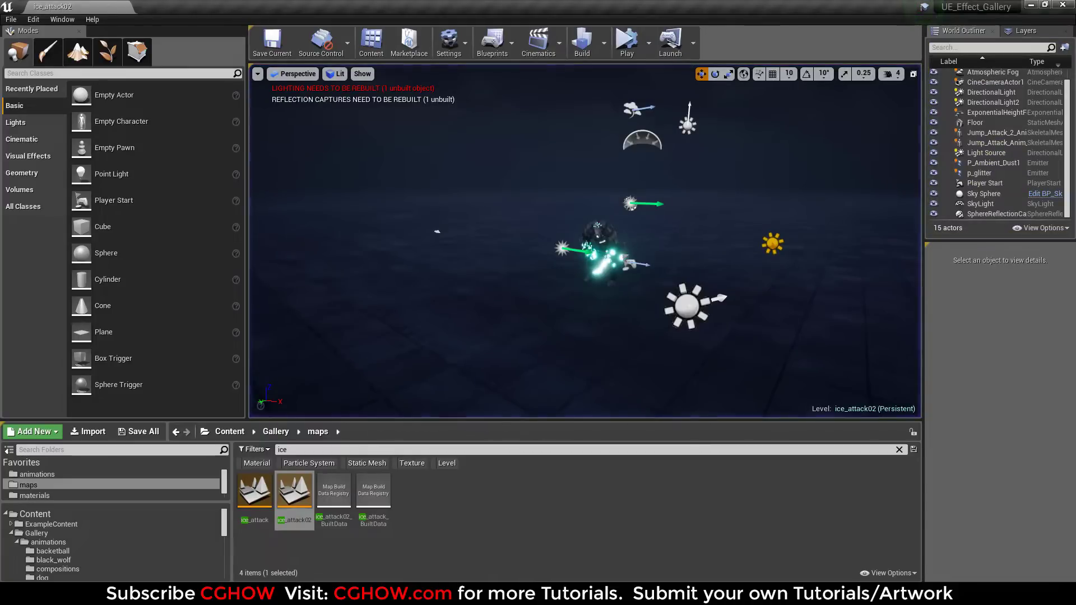
Open the attacking character's animation composite and the p_ice_attack particle system assigned to its notify.
{"action": "left_click", "coordinate": [600, 242]}
{"action": "double_click", "coordinate": [997, 442]}
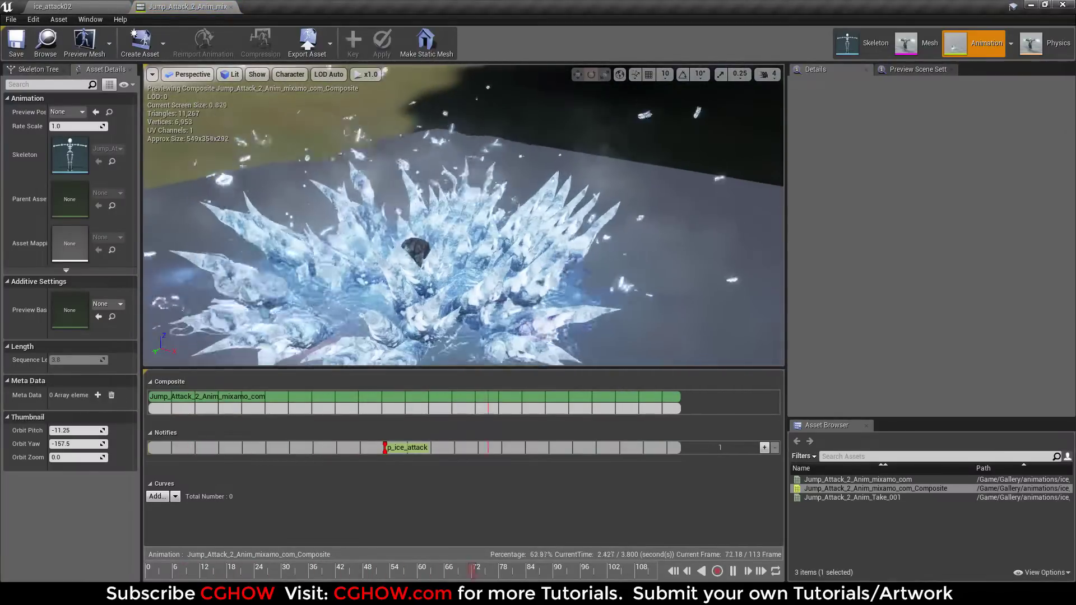
{"action": "left_click", "coordinate": [407, 447]}
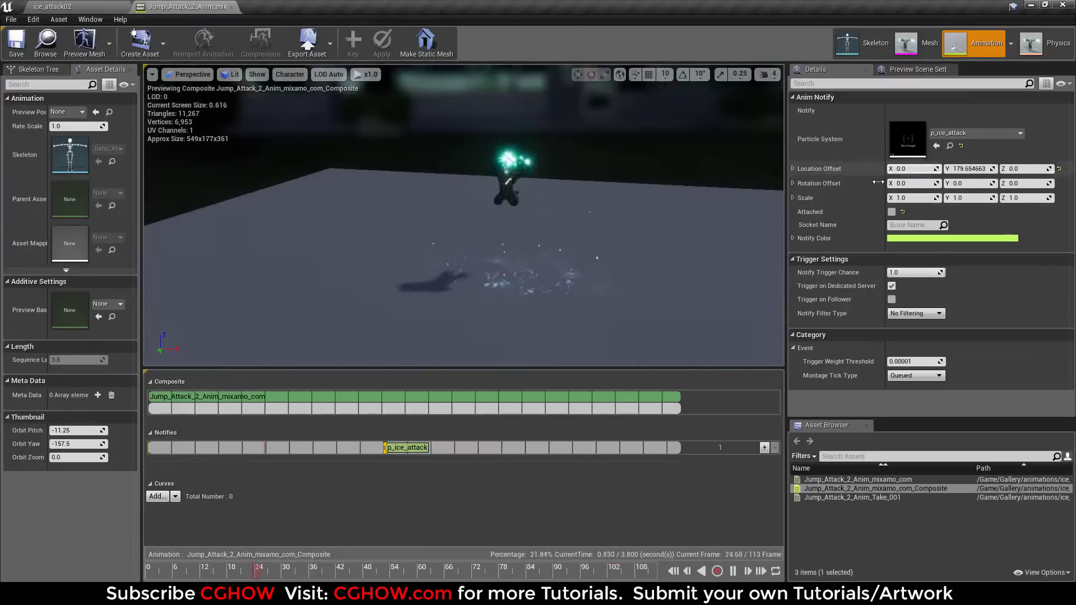
{"action": "double_click", "coordinate": [906, 144]}
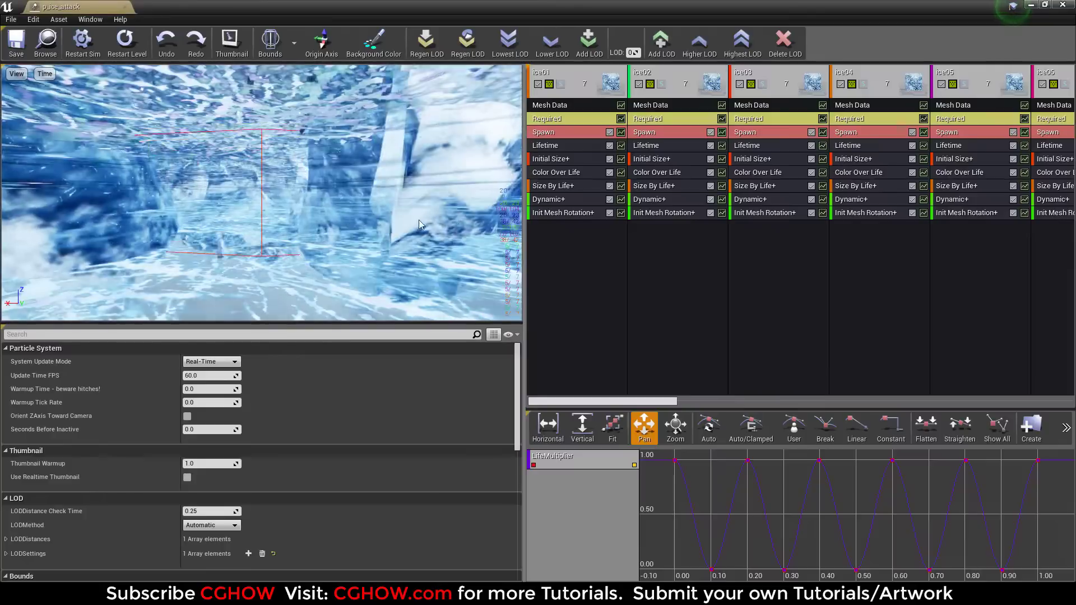
Solo the ice01 emitter to preview it alone, briefly comparing it with ice02.
{"action": "left_click_drag", "start_coordinate": [373, 204], "coordinate": [415, 203]}
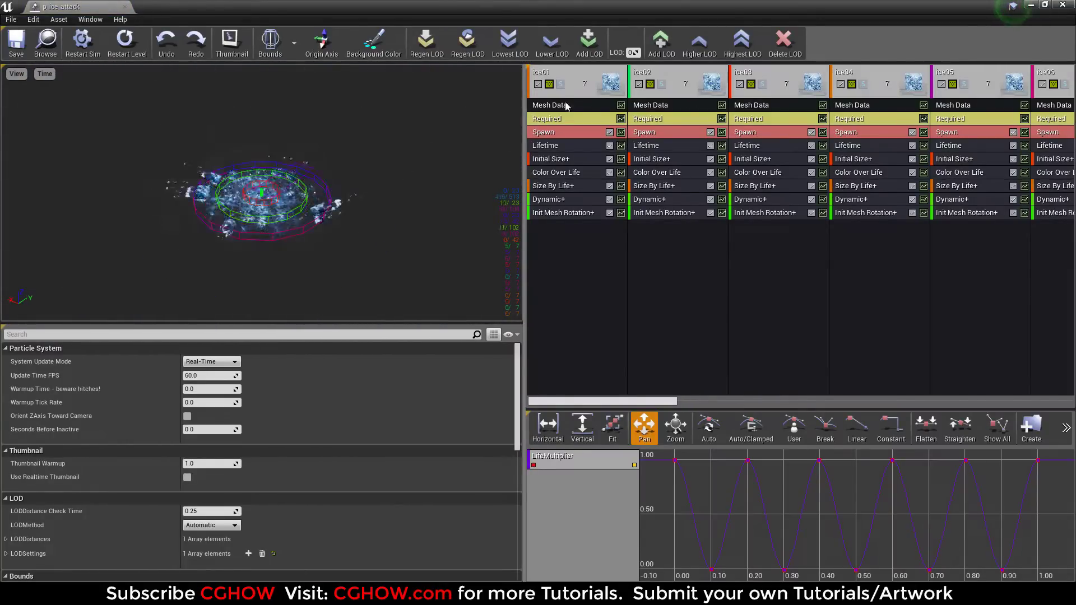
{"action": "left_click", "coordinate": [560, 84]}
{"action": "left_click", "coordinate": [662, 85]}
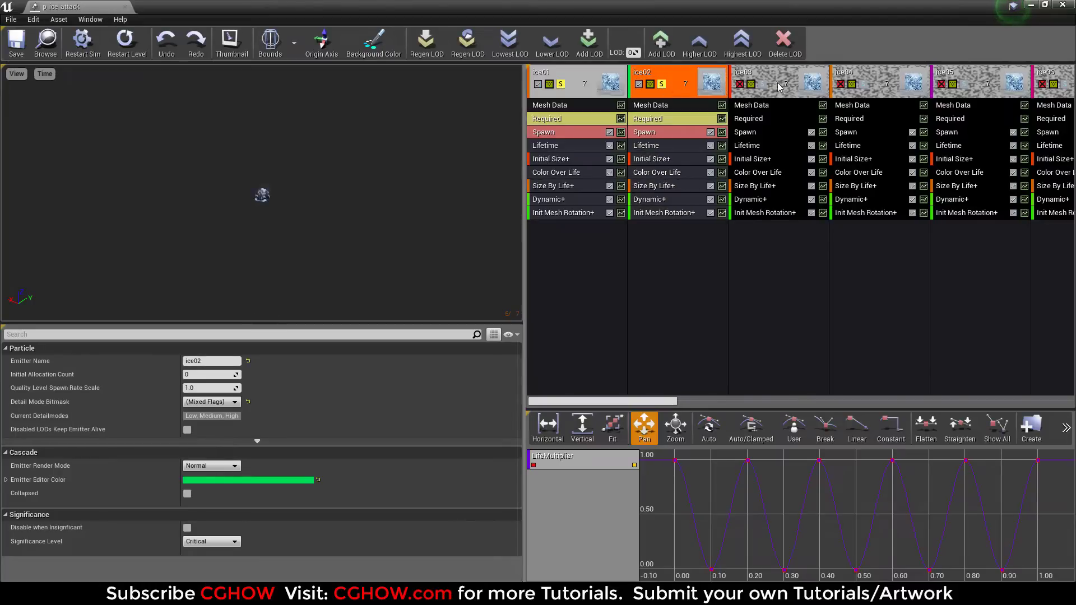
{"action": "left_click", "coordinate": [661, 84]}
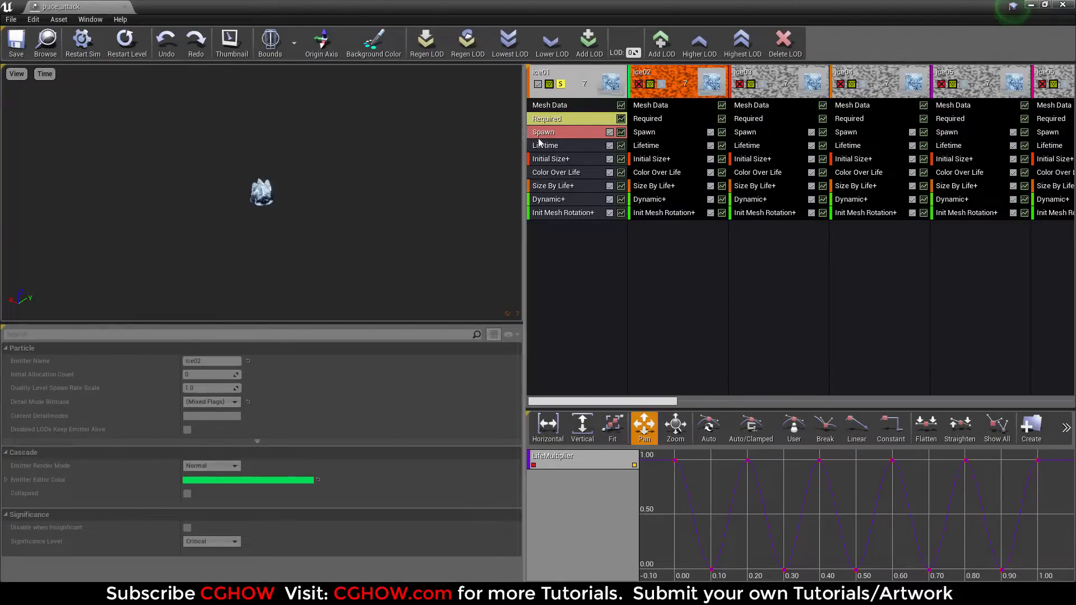
Locate the static mesh used by the ice01 emitter, open it, and show its pivot to examine the mesh placement.
{"action": "left_click", "coordinate": [554, 106]}
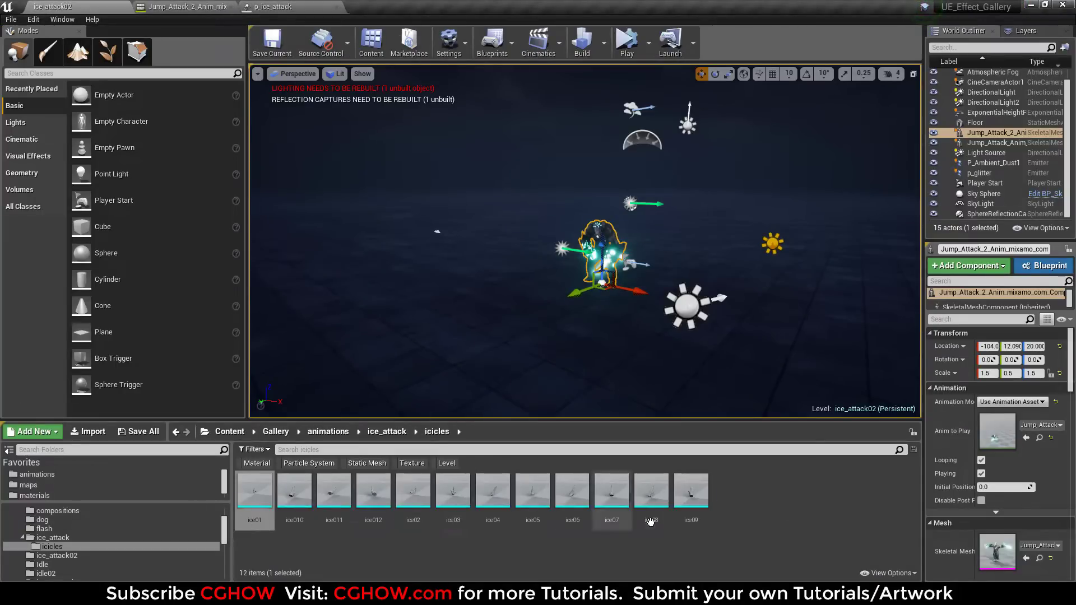
{"action": "double_click", "coordinate": [255, 490]}
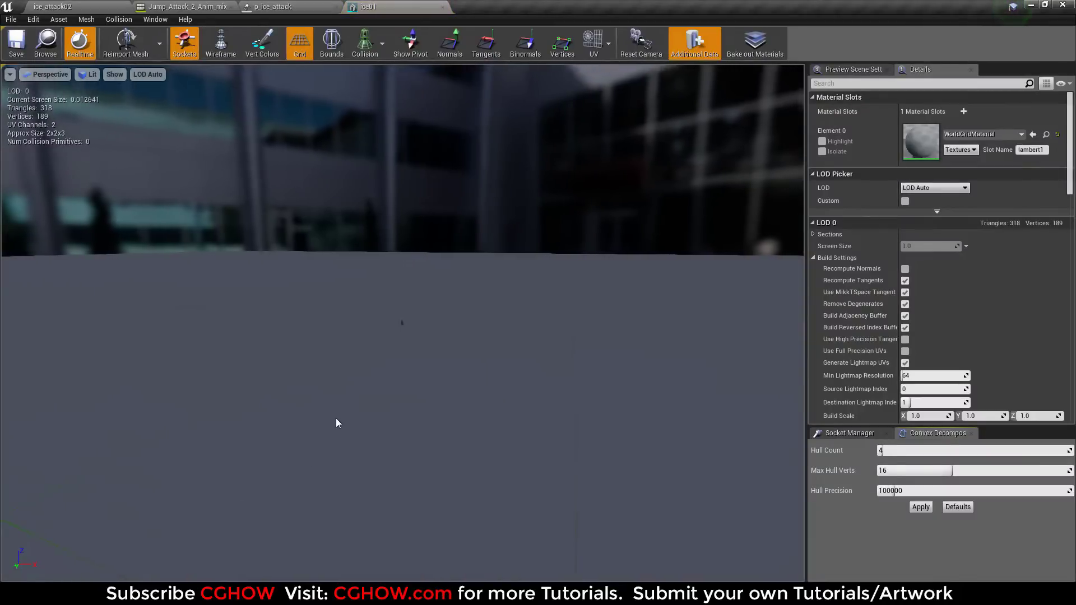
{"action": "right_click_drag", "start_coordinate": [330, 380], "coordinate": [353, 314]}
{"action": "left_click_drag", "start_coordinate": [403, 325], "coordinate": [347, 341], "text": "alt"}
{"action": "left_click", "coordinate": [410, 43]}
{"action": "left_click_drag", "start_coordinate": [506, 319], "coordinate": [432, 336], "text": "alt"}
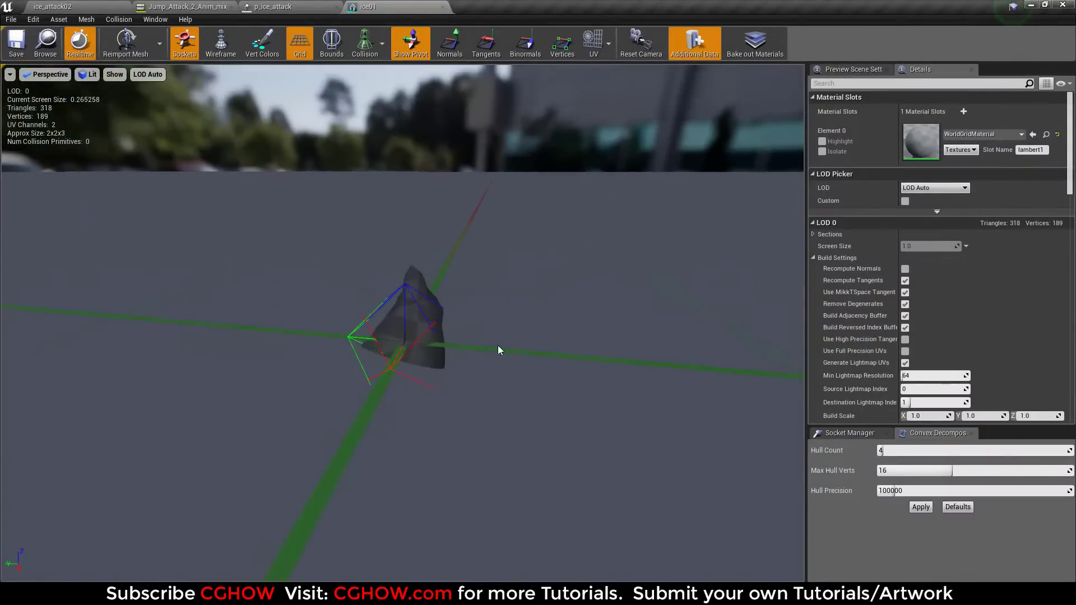
{"action": "left_click_drag", "start_coordinate": [477, 369], "coordinate": [477, 369]}
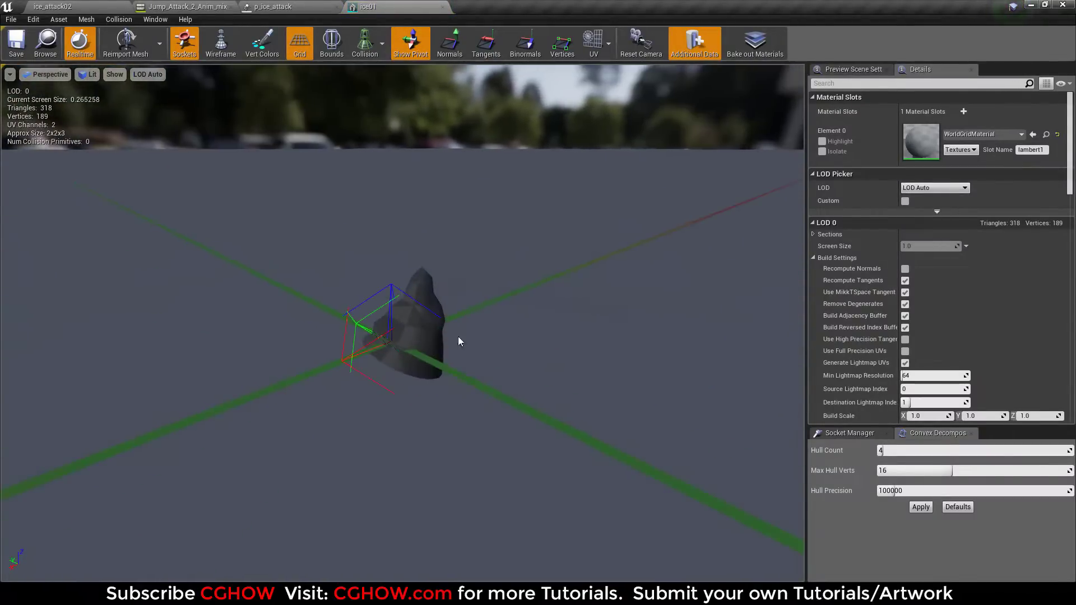
Open the ice010 static mesh and show its pivot to examine the mesh offset.
{"action": "left_click", "coordinate": [79, 5]}
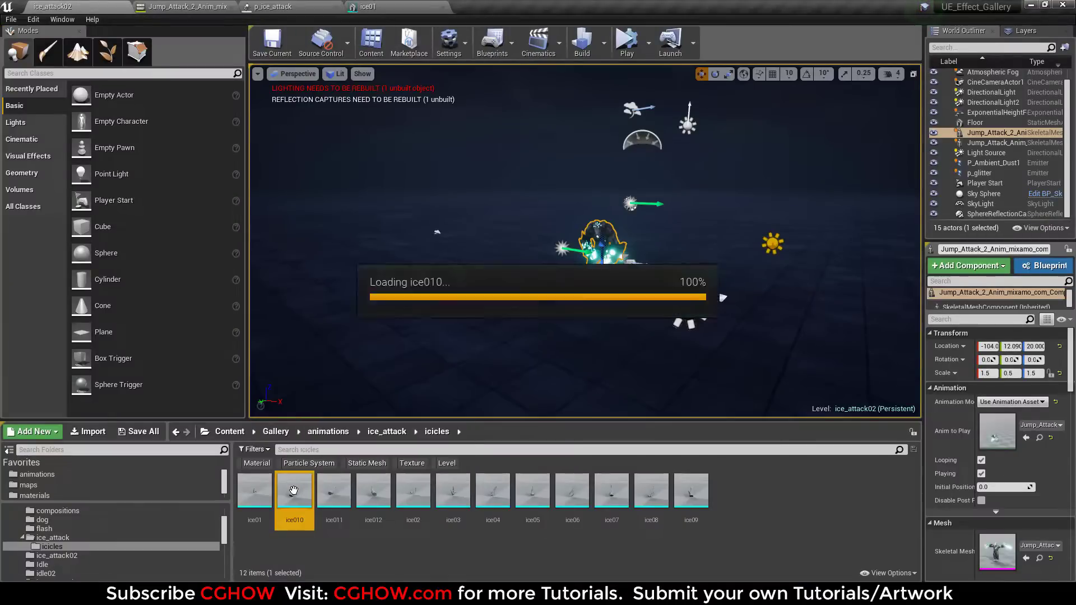
{"action": "double_click", "coordinate": [290, 493]}
{"action": "left_click", "coordinate": [410, 42]}
{"action": "left_click_drag", "start_coordinate": [354, 419], "coordinate": [354, 390]}
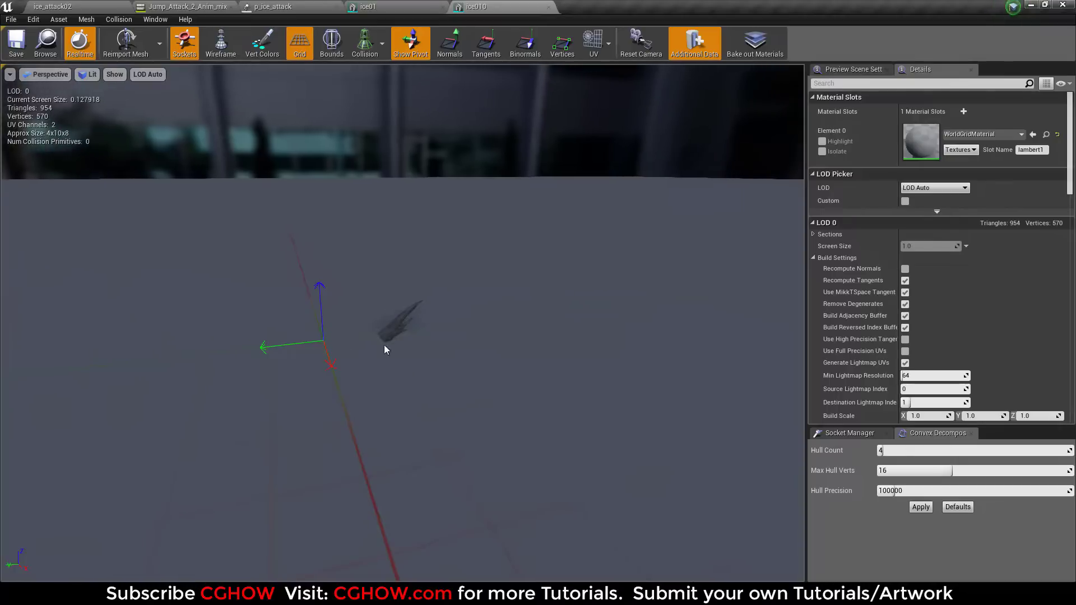
Open the ice011 static mesh and show its pivot to compare the offset from the origin.
{"action": "left_click", "coordinate": [79, 5]}
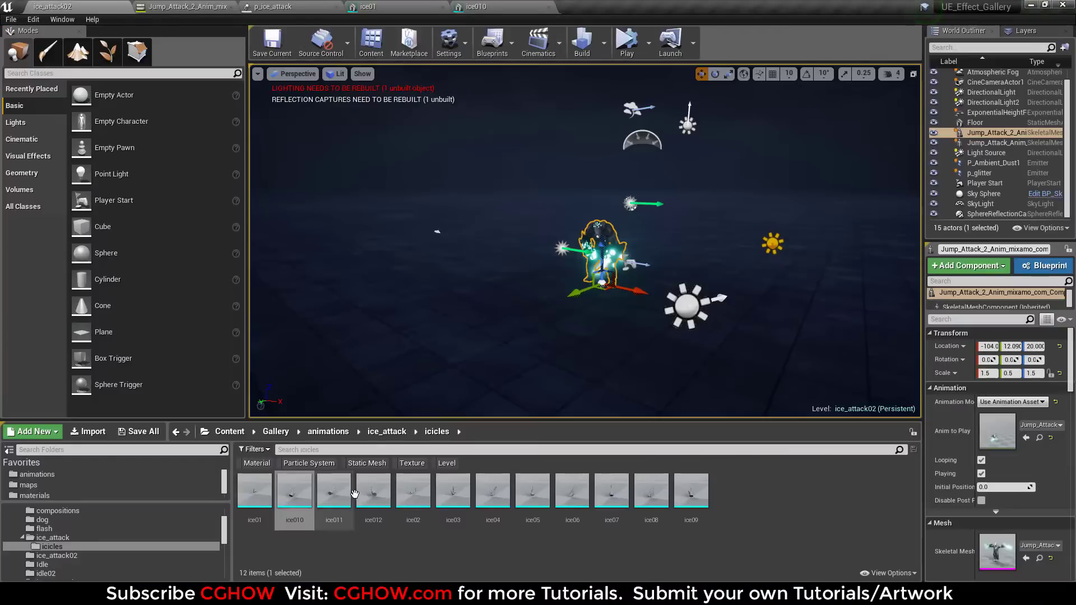
{"action": "double_click", "coordinate": [331, 507]}
{"action": "left_click", "coordinate": [417, 40]}
{"action": "right_click_drag", "start_coordinate": [305, 338], "coordinate": [381, 339], "text": "alt"}
{"action": "left_click_drag", "start_coordinate": [304, 338], "coordinate": [313, 358], "text": "alt"}
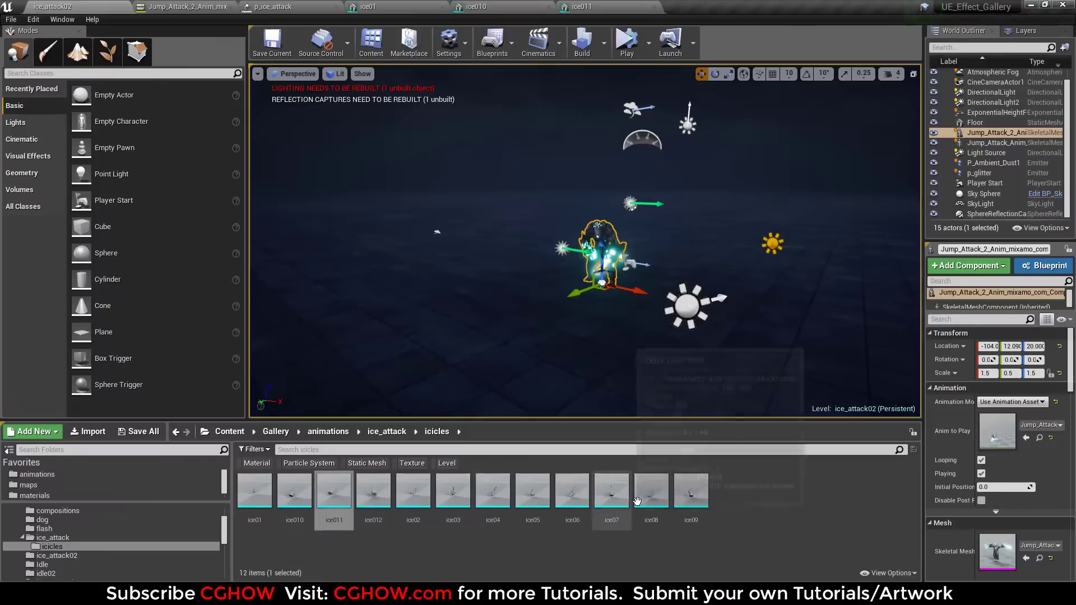
Examine the ice09 static mesh with its pivot shown, and close all the open ice mesh editors.
{"action": "double_click", "coordinate": [690, 491]}
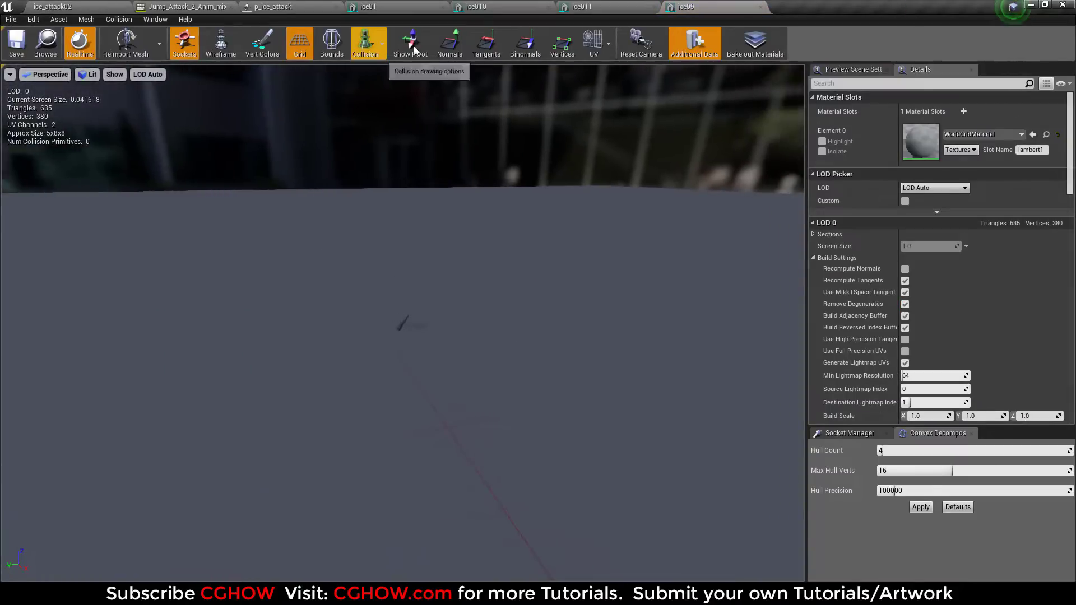
{"action": "left_click", "coordinate": [399, 44]}
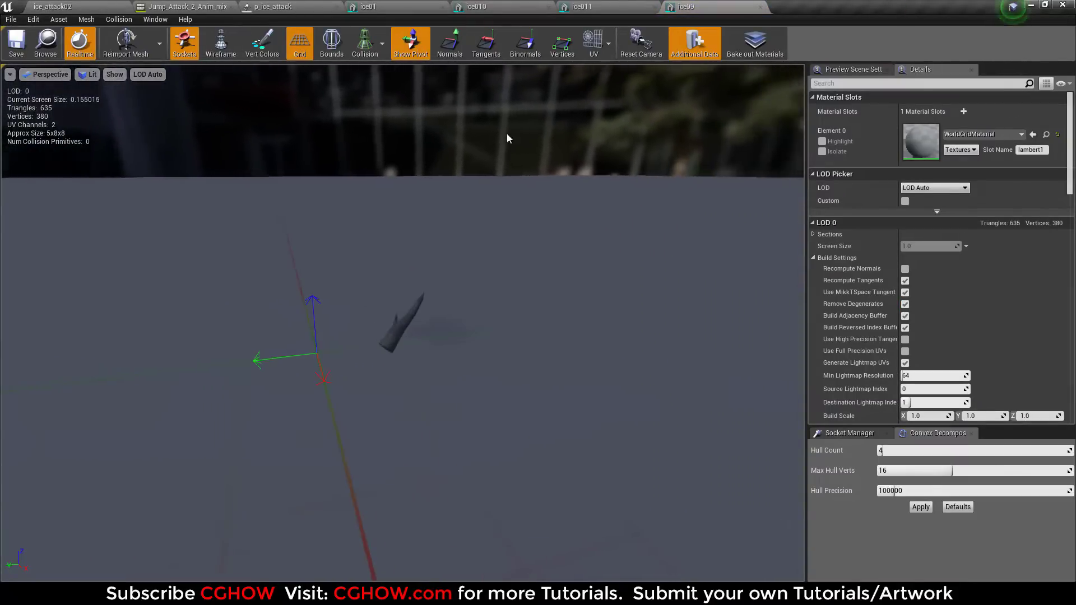
{"action": "middle_click", "coordinate": [711, 5]}
{"action": "middle_click", "coordinate": [610, 5]}
{"action": "middle_click", "coordinate": [514, 6]}
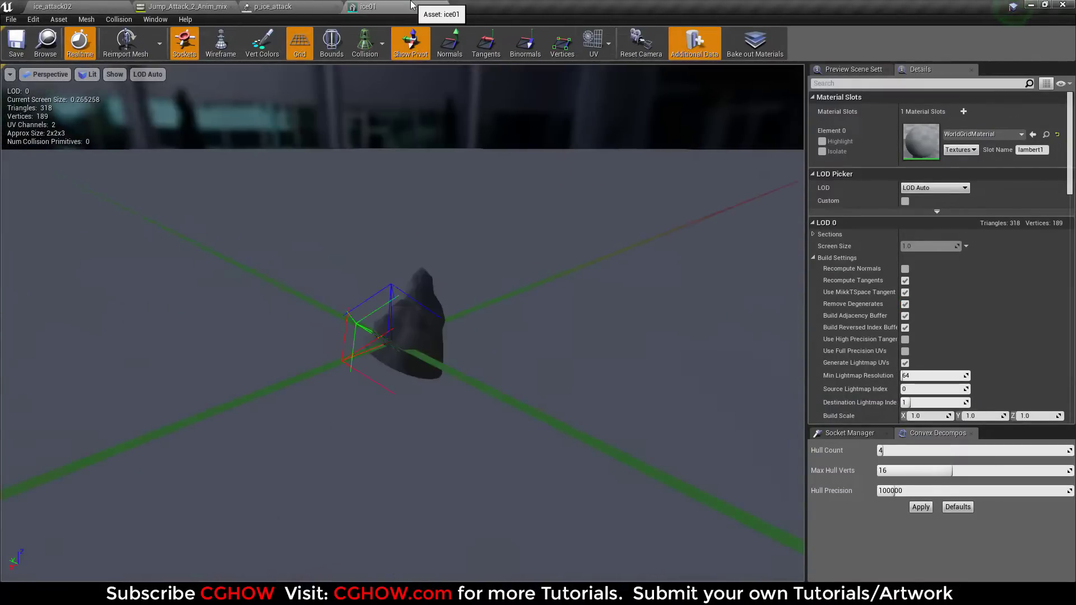
{"action": "left_click", "coordinate": [441, 6]}
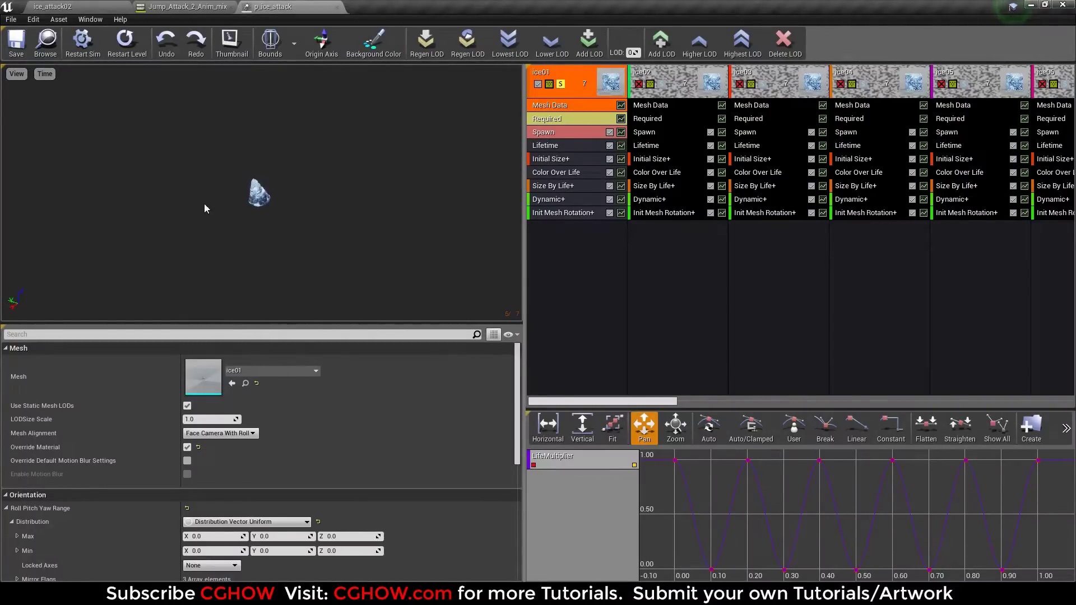
Inspect the ice01 emitter's initial mesh rotation settings, and solo the ice04 emitter in its place with the preview restarted.
{"action": "left_click", "coordinate": [556, 213]}
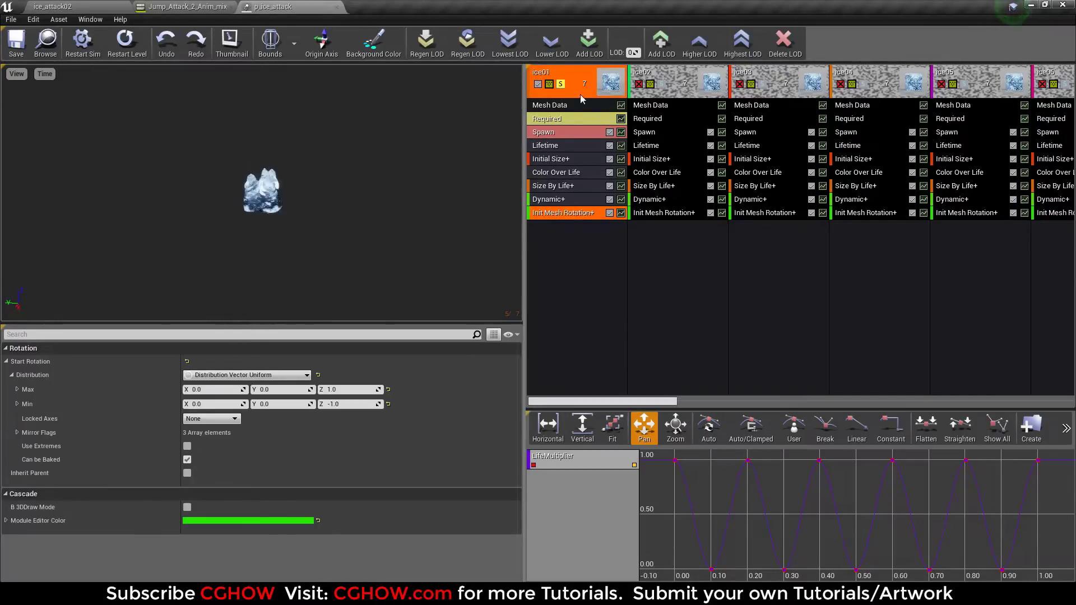
{"action": "left_click", "coordinate": [562, 84]}
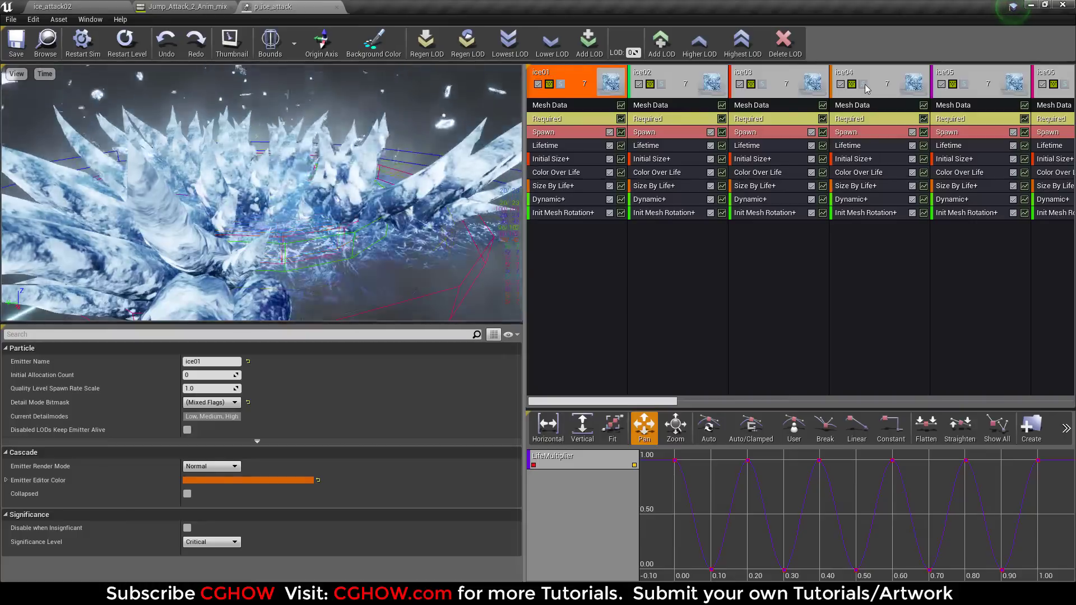
{"action": "left_click", "coordinate": [862, 84]}
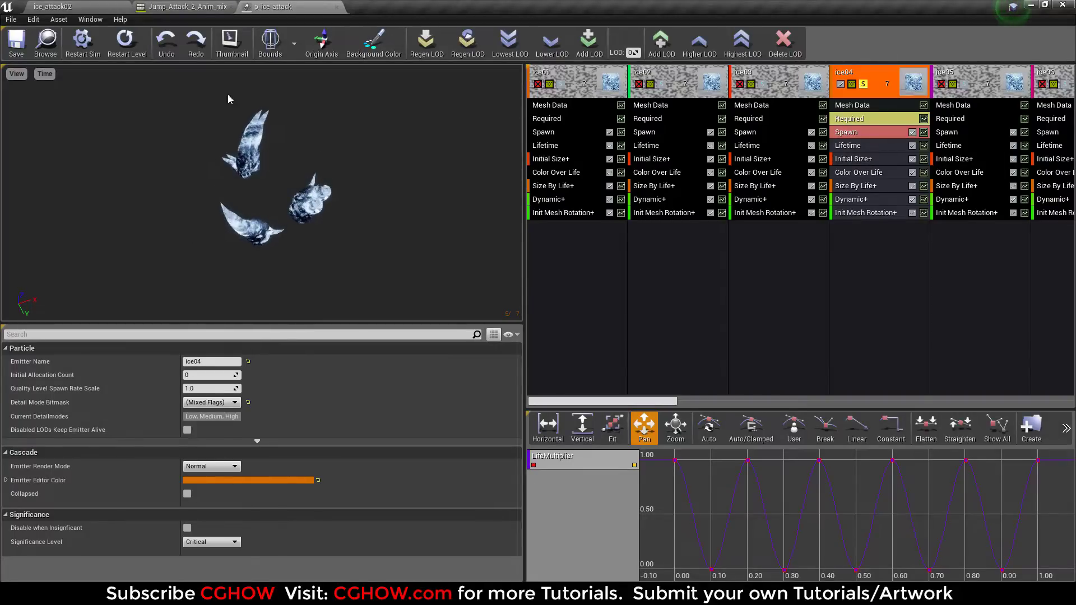
{"action": "left_click", "coordinate": [128, 49]}
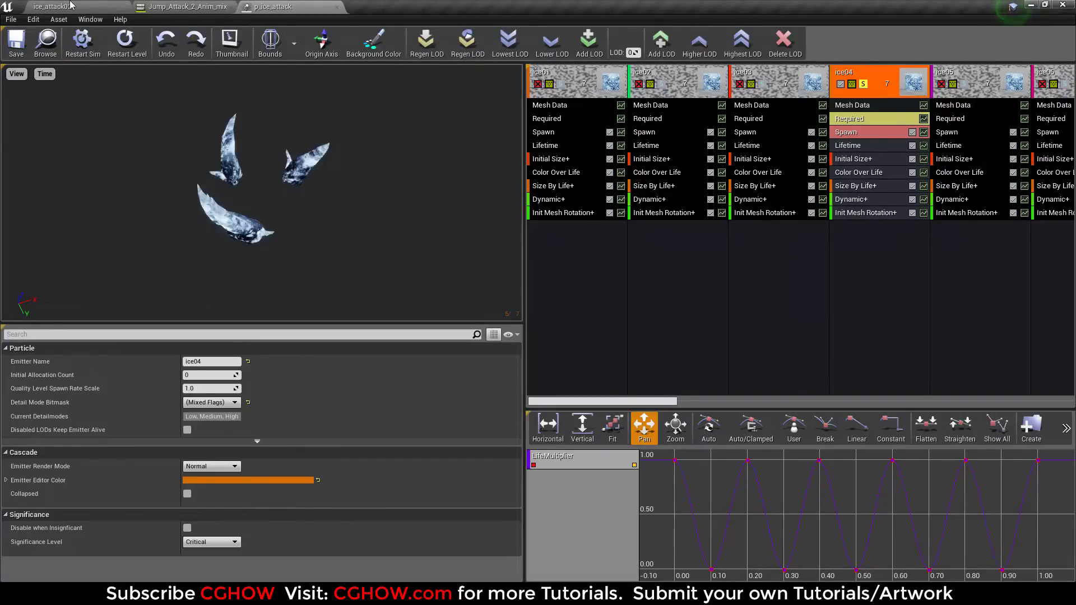
Place the ice04 static mesh on the floor of the ice_attack02 level, beside the character.
{"action": "left_click", "coordinate": [71, 6]}
{"action": "left_click", "coordinate": [478, 506]}
{"action": "left_click_drag", "start_coordinate": [478, 506], "coordinate": [479, 319]}
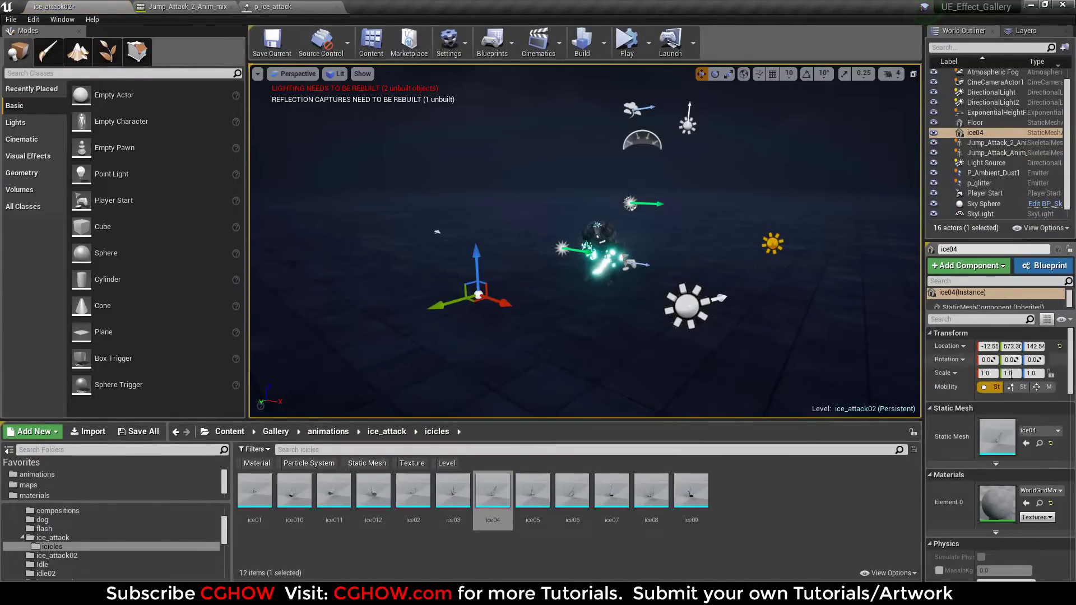
Scale the placed ice04 mesh to 10 on all axes and rotate it about 76 degrees around its vertical axis.
{"action": "type", "text": "10"}
{"action": "key", "text": "Tab"}
{"action": "type", "text": "10"}
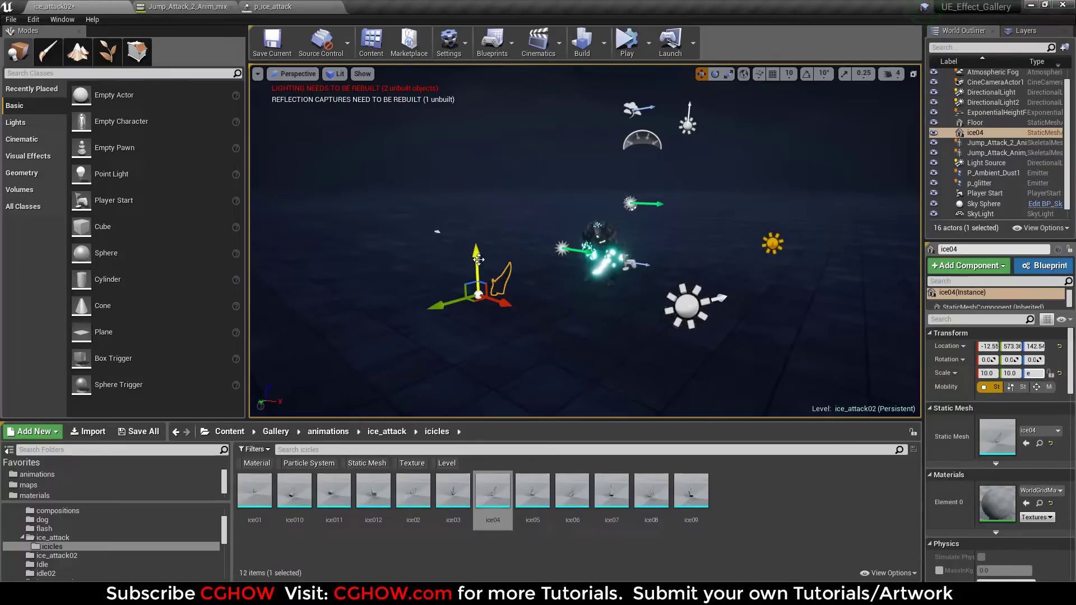
{"action": "type", "text": "e"}
{"action": "left_click_drag", "start_coordinate": [510, 296], "coordinate": [522, 308]}
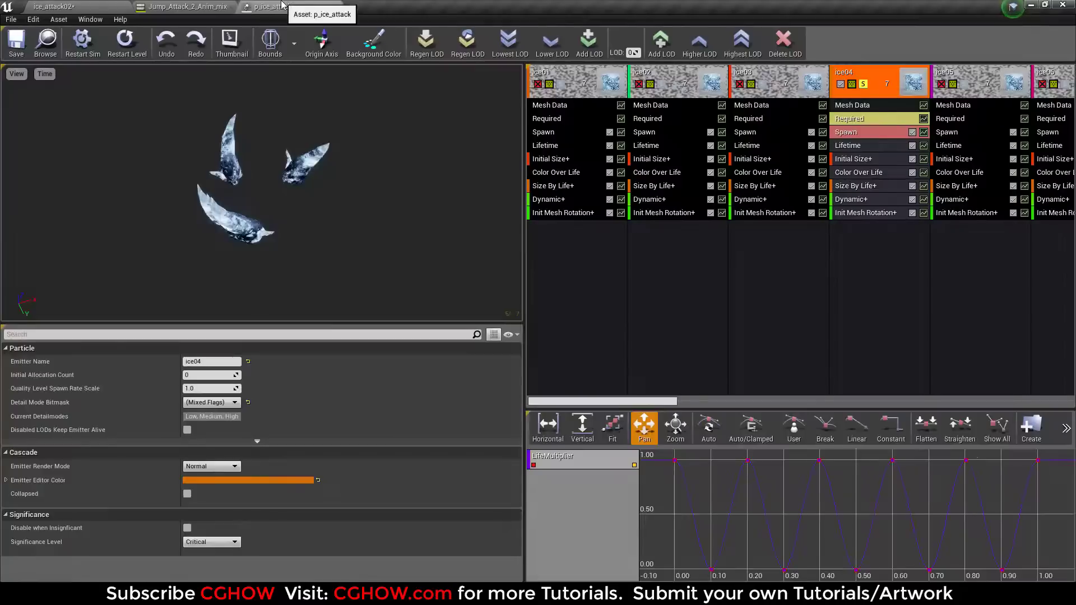
Restart the p_ice_attack preview and solo the ice03, ice02 and ice01 emitters alongside ice04.
{"action": "left_click", "coordinate": [272, 6]}
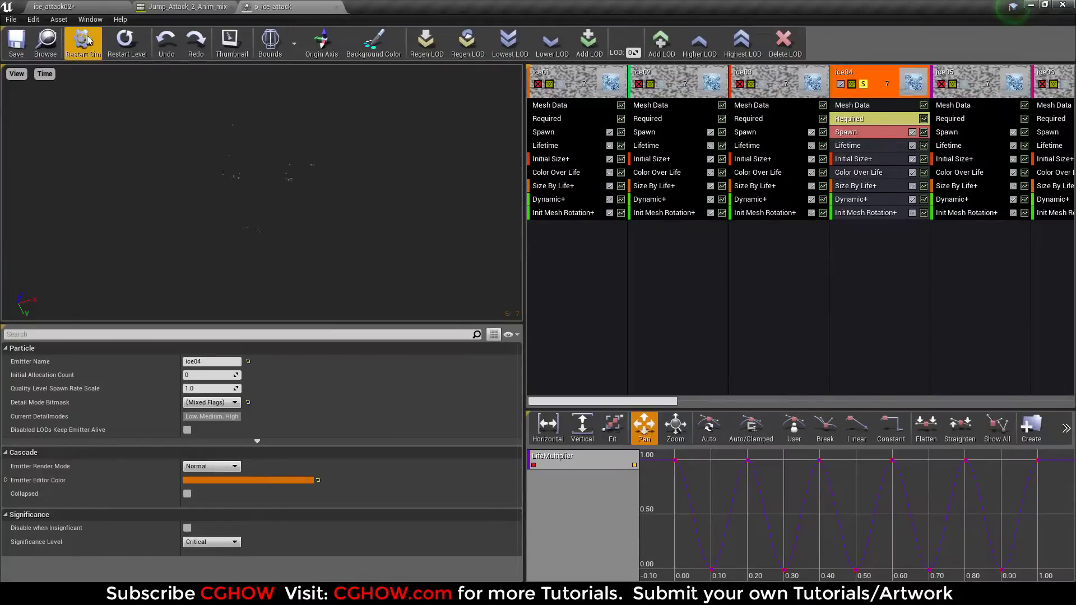
{"action": "left_click", "coordinate": [119, 48]}
{"action": "left_click", "coordinate": [761, 84]}
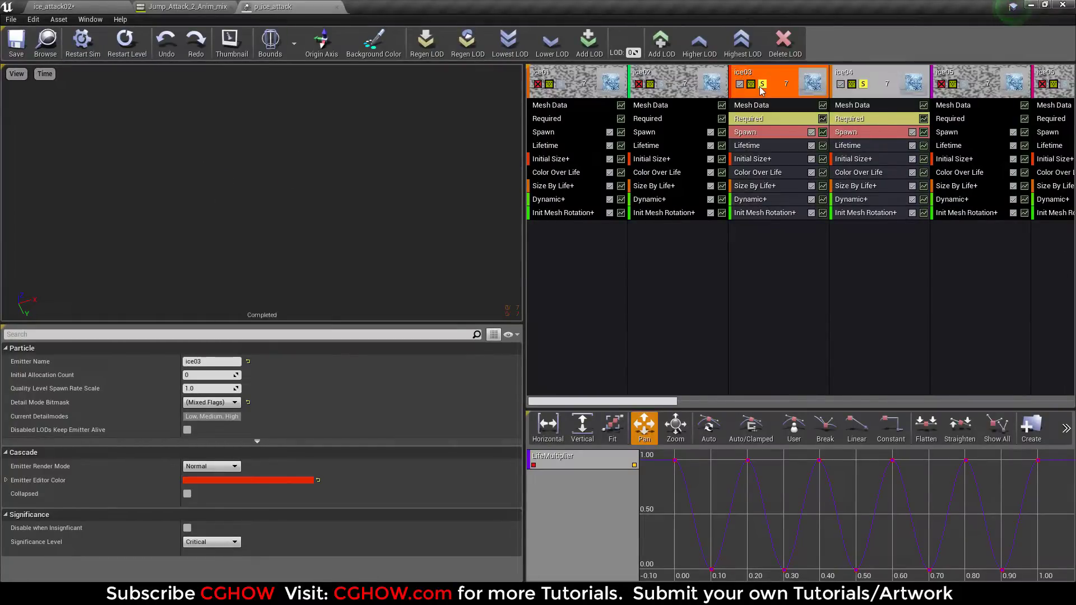
{"action": "left_click", "coordinate": [661, 84]}
{"action": "left_click", "coordinate": [560, 85]}
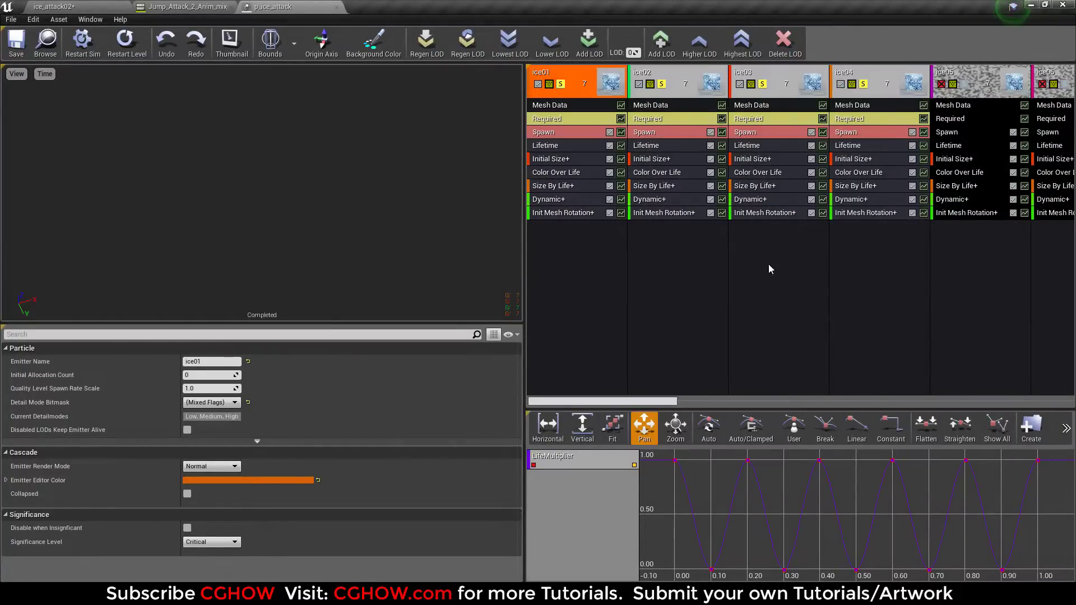
Solo the ice05 through ice012 emitters in p_ice_attack alongside the four ice emitters already soloed.
{"action": "left_click", "coordinate": [964, 84]}
{"action": "left_click_drag", "start_coordinate": [667, 402], "coordinate": [758, 402]}
{"action": "left_click", "coordinate": [679, 84]}
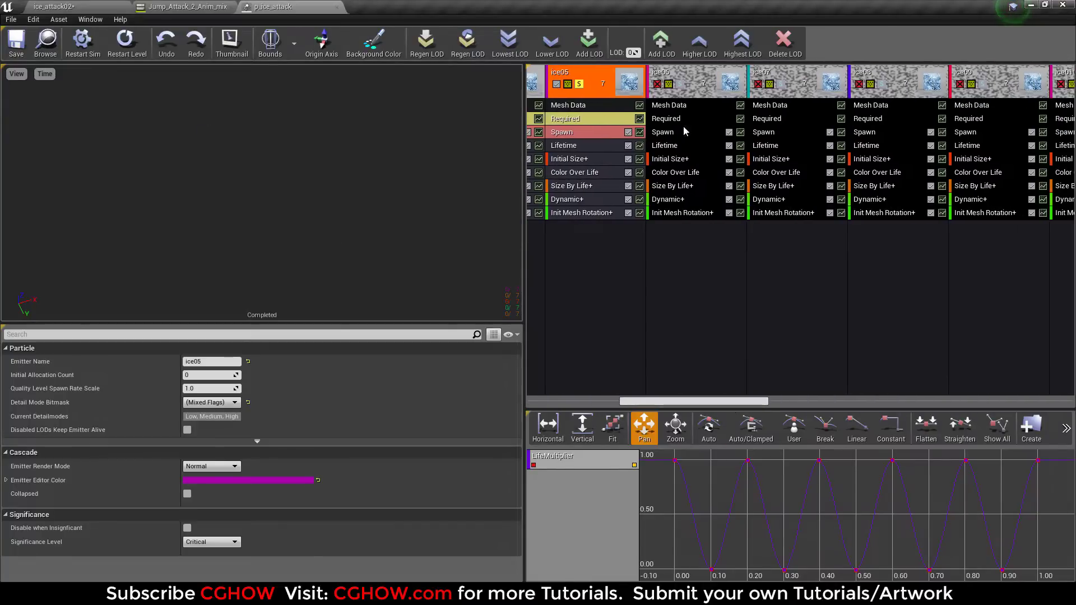
{"action": "left_click", "coordinate": [758, 84]}
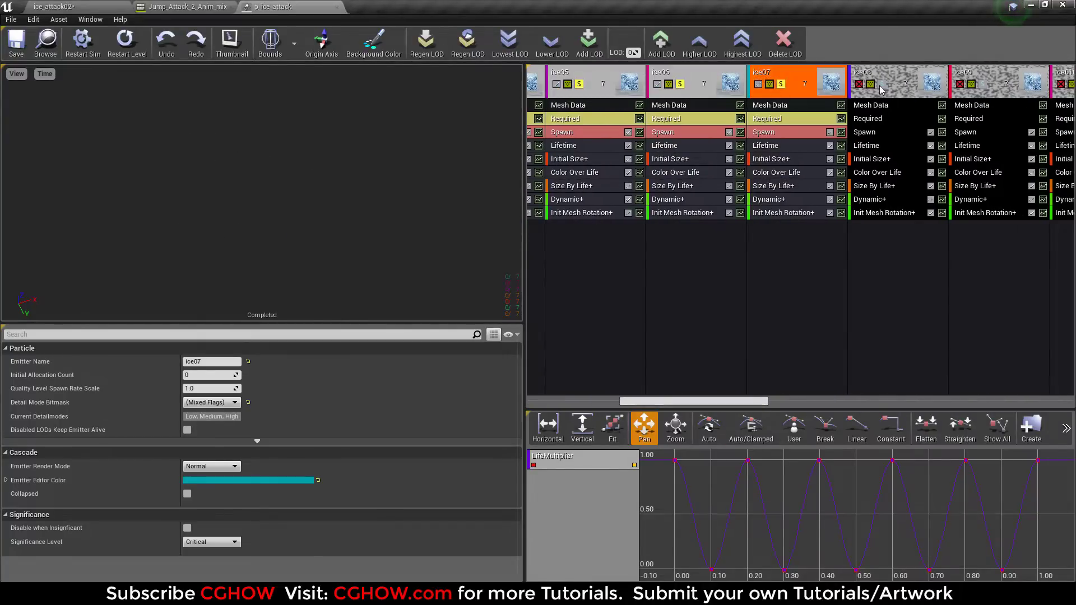
{"action": "left_click", "coordinate": [859, 84]}
{"action": "left_click", "coordinate": [983, 85]}
{"action": "left_click_drag", "start_coordinate": [753, 401], "coordinate": [828, 402]}
{"action": "left_click", "coordinate": [769, 84]}
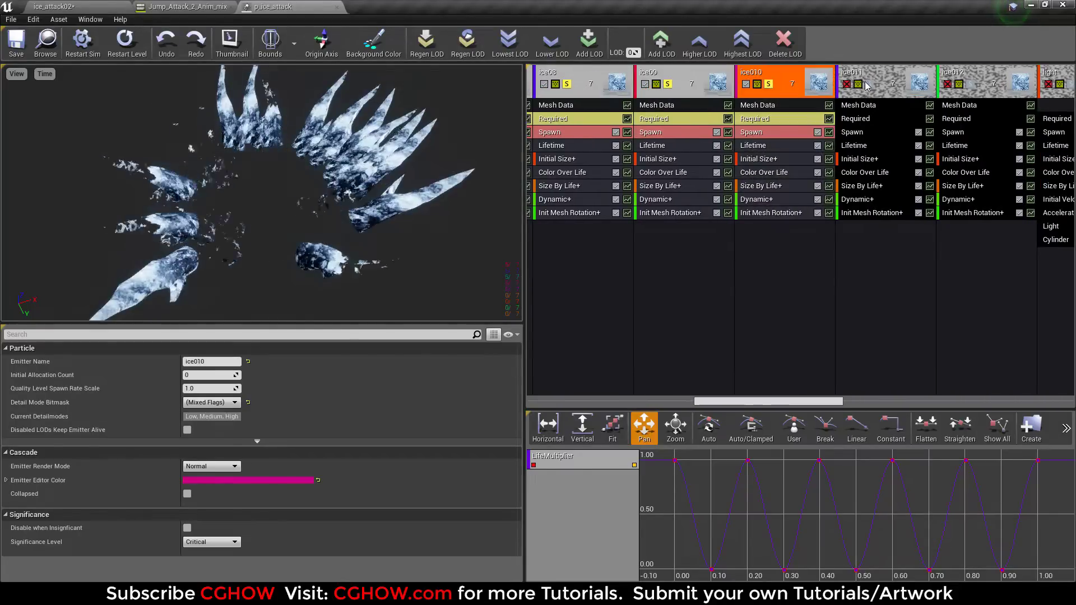
{"action": "left_click", "coordinate": [870, 84]}
{"action": "left_click", "coordinate": [948, 84]}
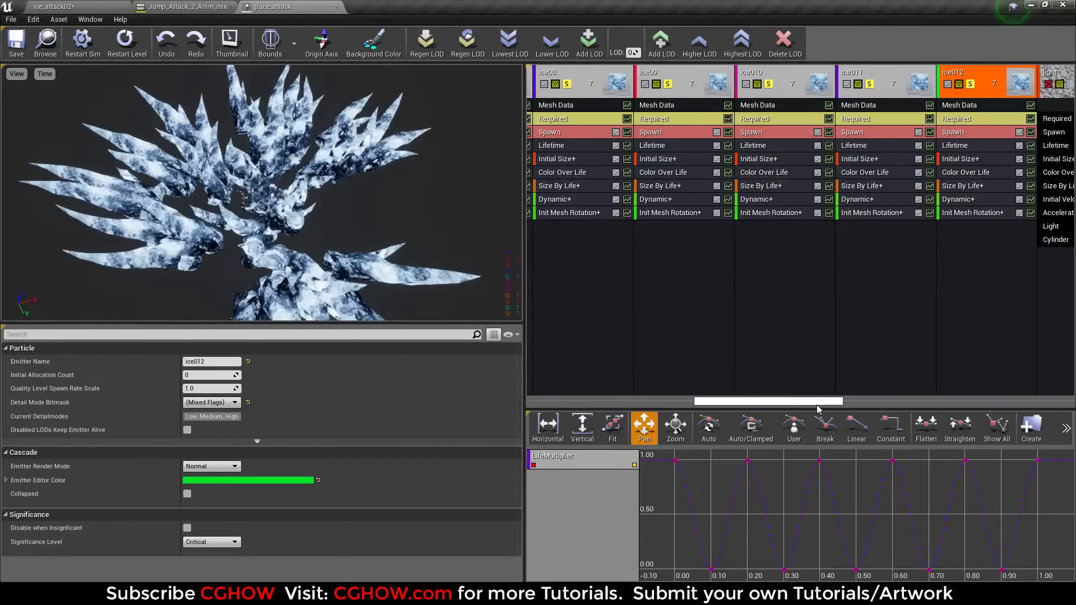
Inspect the ice08 emitter's mesh data and required settings, and open its m_ice material graph.
{"action": "left_click", "coordinate": [594, 106]}
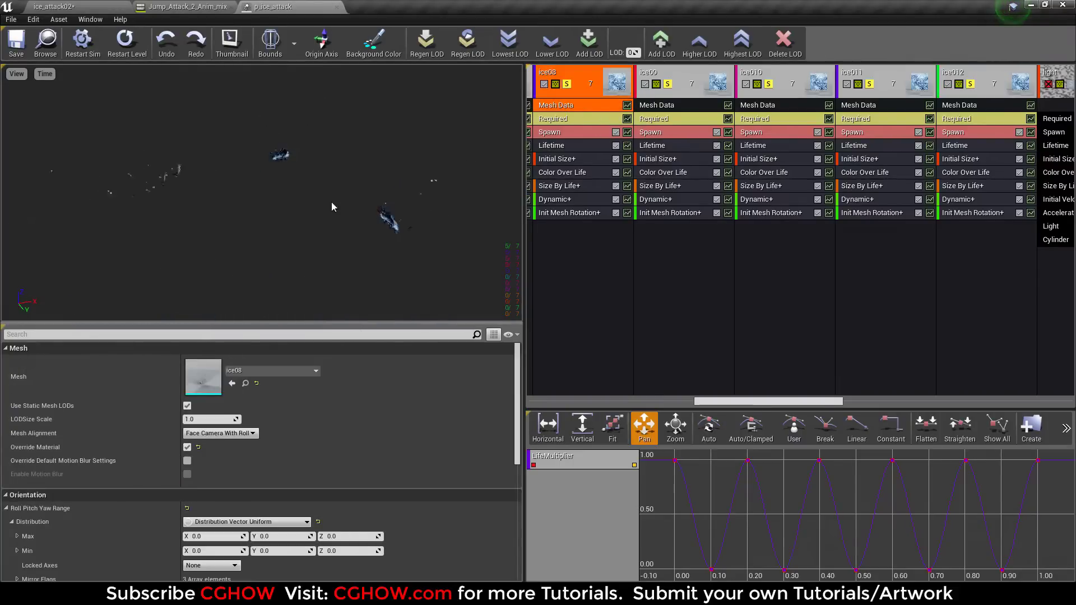
{"action": "left_click", "coordinate": [560, 119]}
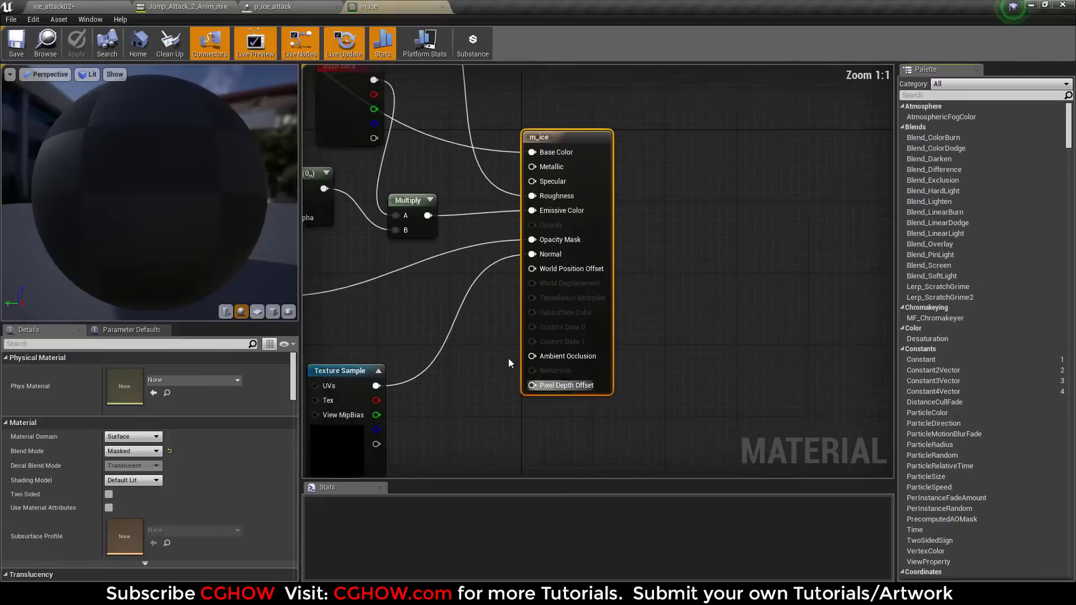
{"action": "right_click_drag", "start_coordinate": [509, 358], "coordinate": [710, 344]}
{"action": "scroll", "coordinate": [691, 330], "scroll_direction": "down", "scroll_amount": 2}
{"action": "right_click_drag", "start_coordinate": [573, 331], "coordinate": [550, 337]}
{"action": "scroll", "coordinate": [585, 404], "scroll_direction": "down", "scroll_amount": 1}
Inspect the t_ice01 and t_ice01_n texture samples in m_ice and view the material on the preview sphere.
{"action": "left_click", "coordinate": [439, 165]}
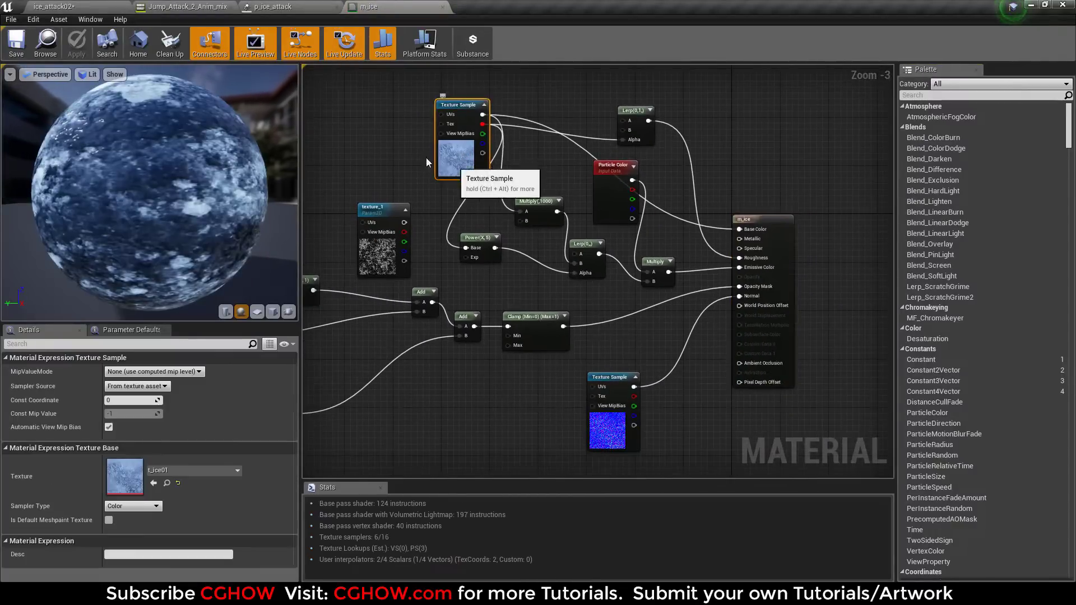
{"action": "left_click_drag", "start_coordinate": [198, 163], "coordinate": [143, 175]}
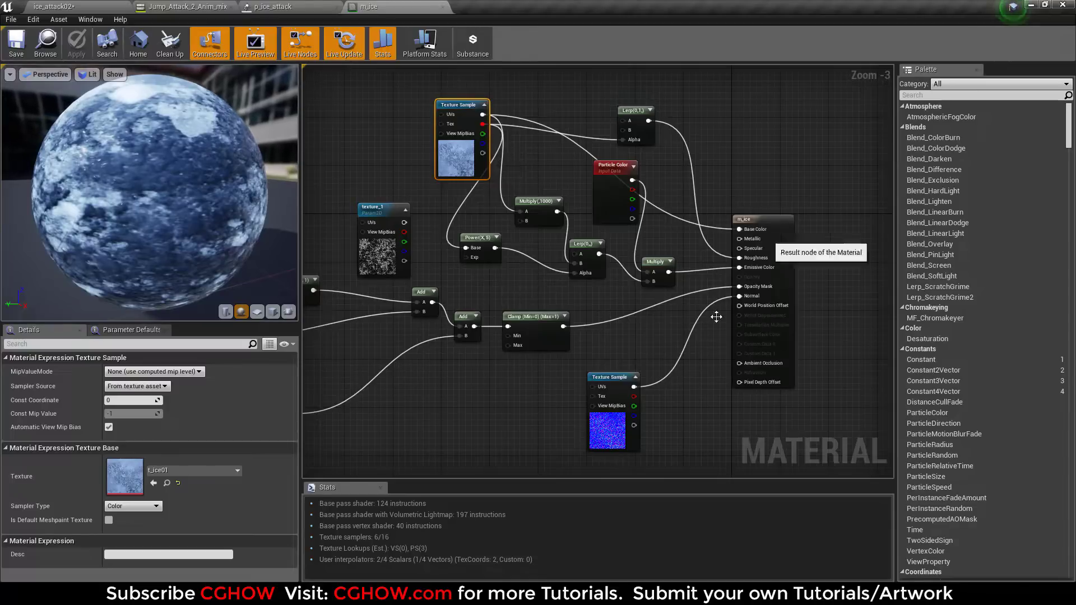
{"action": "left_click", "coordinate": [611, 421]}
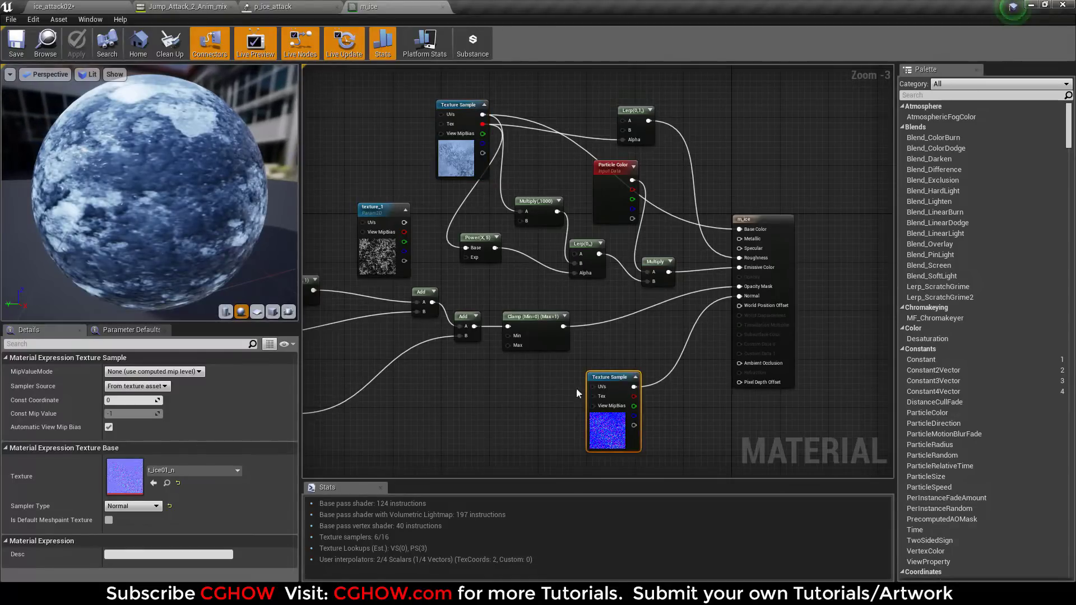
Delete the unconnected texture_1 parameter node from the m_ice graph.
{"action": "right_click_drag", "start_coordinate": [735, 310], "coordinate": [840, 333]}
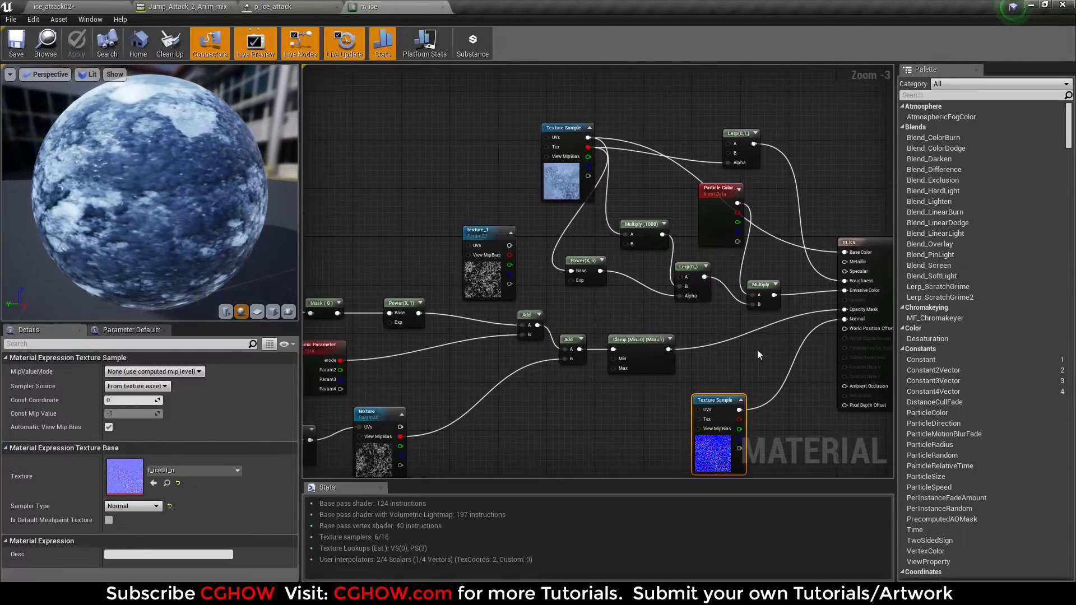
{"action": "left_click", "coordinate": [472, 273]}
{"action": "key", "text": "Delete"}
Examine the t_noise03 texture parameter and the masked texture-coordinate nodes that drive the m_ice opacity mask.
{"action": "right_click_drag", "start_coordinate": [413, 423], "coordinate": [526, 287]}
{"action": "left_click", "coordinate": [480, 366]}
{"action": "scroll", "coordinate": [453, 399], "scroll_direction": "up", "scroll_amount": 2}
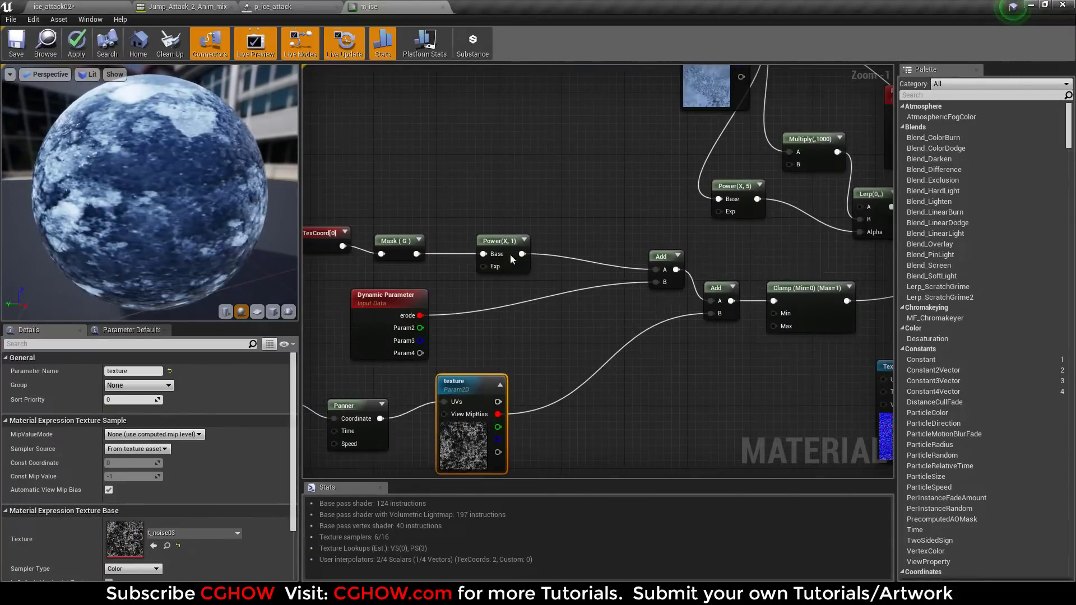
{"action": "right_click_drag", "start_coordinate": [418, 379], "coordinate": [484, 315]}
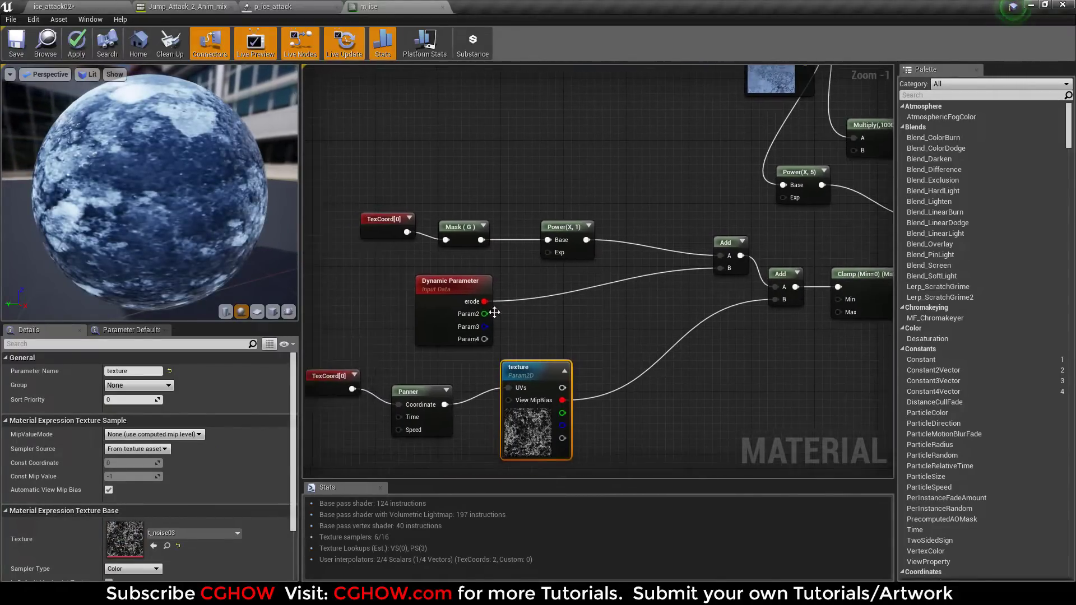
Lower the Dynamic Parameter's erode default (R) to about -0.35 and examine the dissolve on the preview sphere.
{"action": "left_click_drag", "start_coordinate": [439, 303], "coordinate": [417, 292]}
{"action": "right_click_drag", "start_coordinate": [417, 292], "coordinate": [488, 293]}
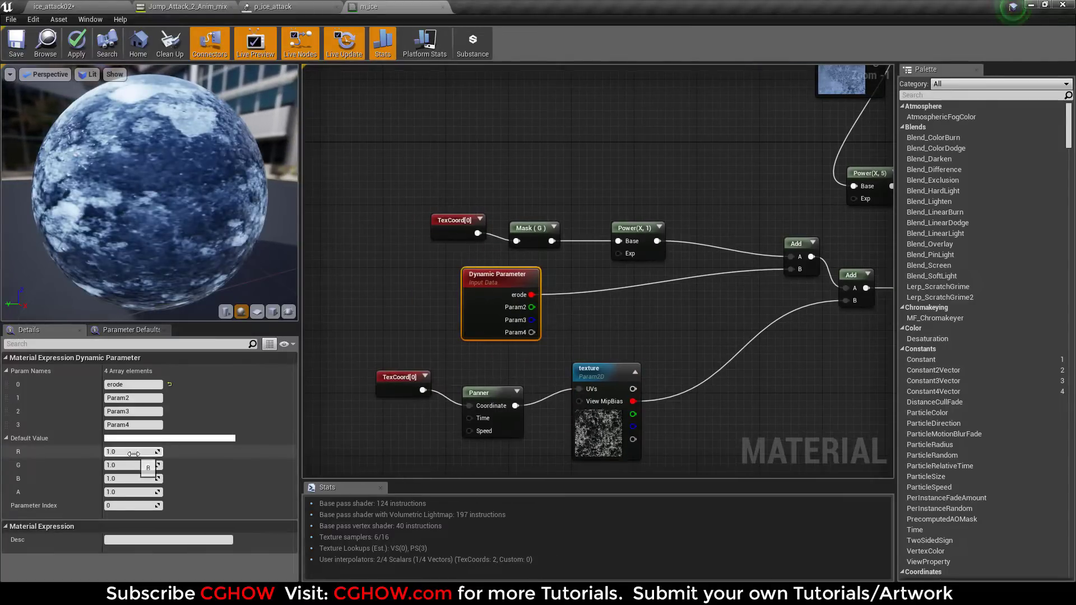
{"action": "left_click_drag", "start_coordinate": [132, 452], "coordinate": [106, 451]}
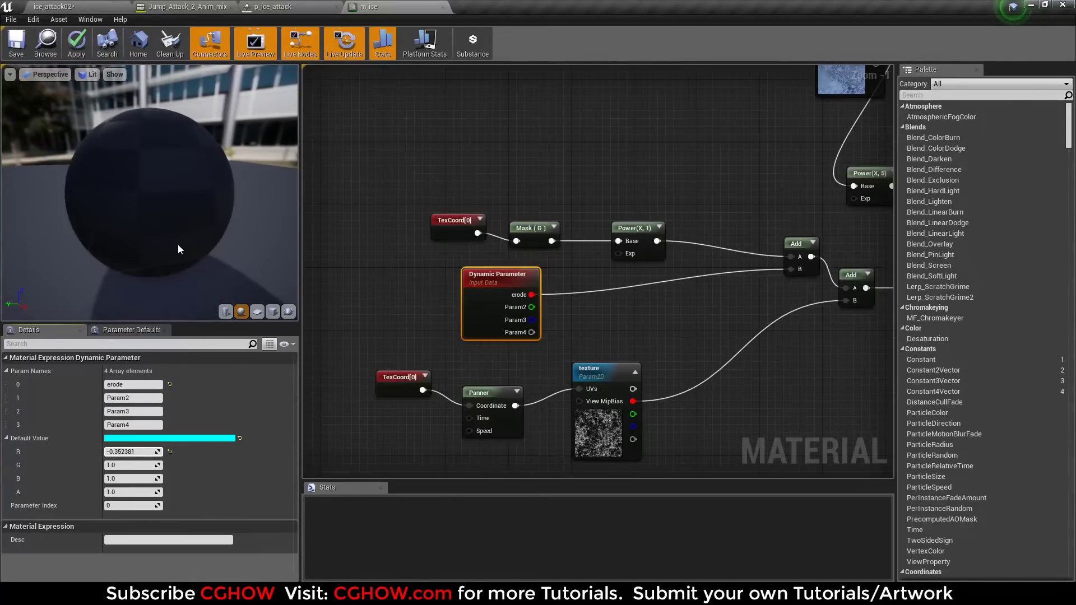
{"action": "left_click_drag", "start_coordinate": [238, 247], "coordinate": [245, 227]}
Review the panner and Add nodes of the erosion network, and close m_ice without applying its edits.
{"action": "right_click_drag", "start_coordinate": [614, 428], "coordinate": [553, 353]}
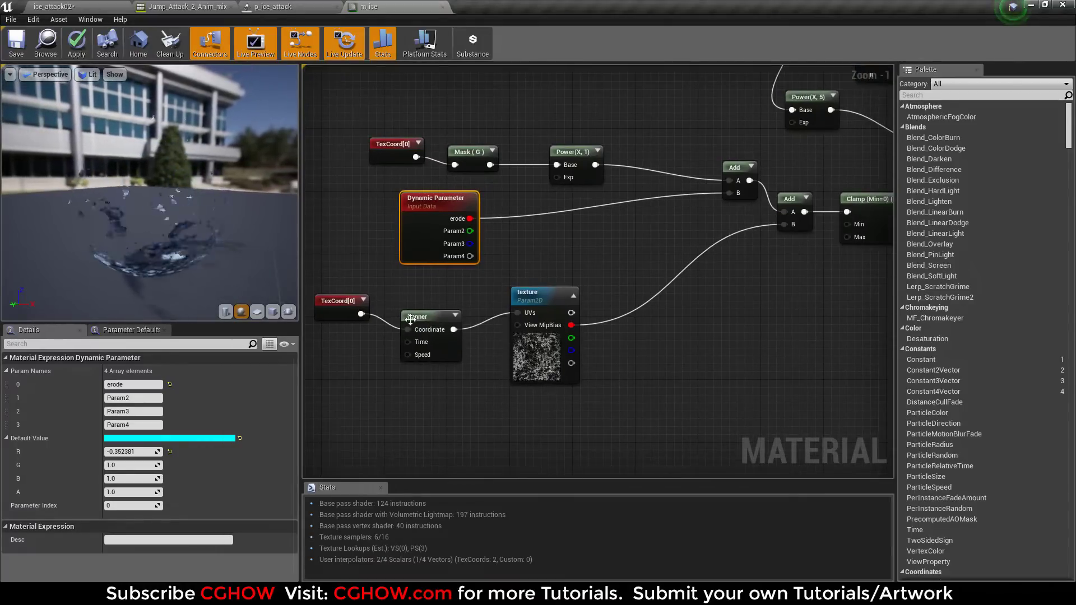
{"action": "right_click_drag", "start_coordinate": [618, 309], "coordinate": [501, 396]}
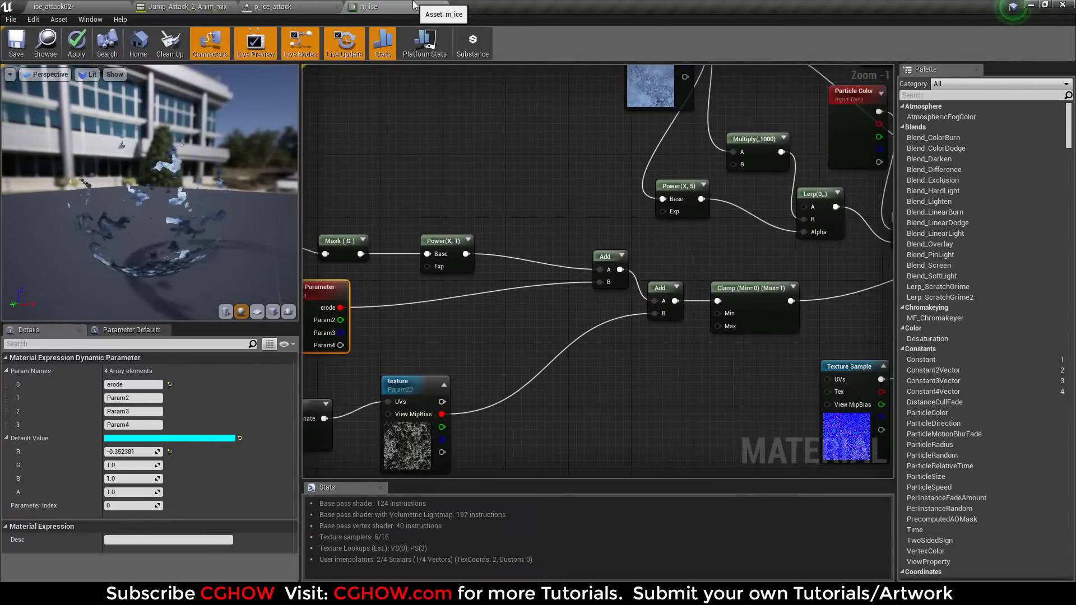
{"action": "left_click", "coordinate": [443, 6]}
{"action": "left_click", "coordinate": [618, 333]}
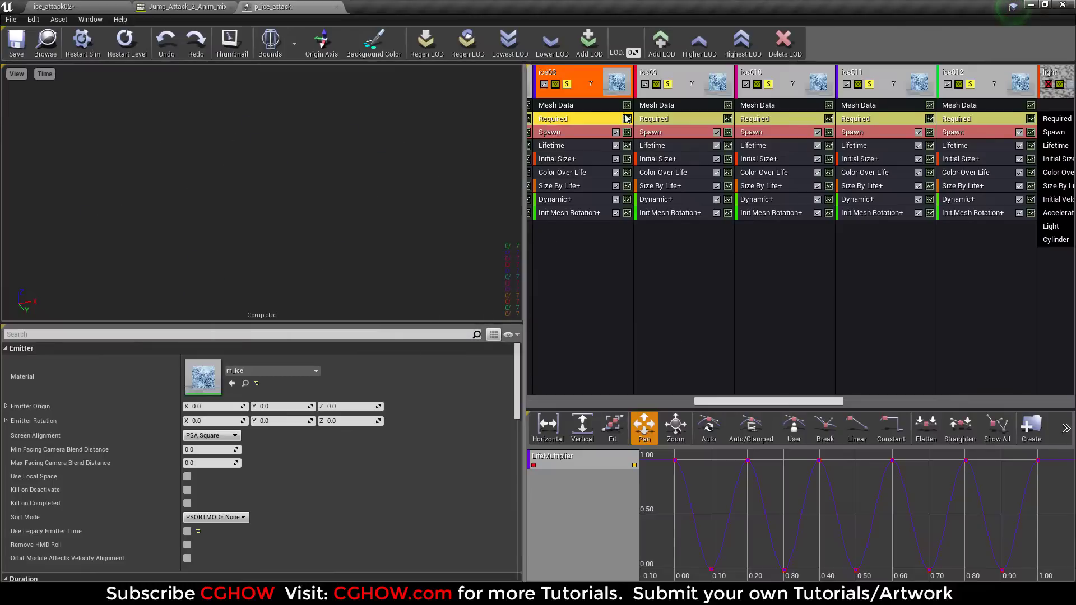
Restart the p_ice_attack preview from a new viewing angle and solo the light emitter with the ice emitters.
{"action": "left_click_drag", "start_coordinate": [289, 225], "coordinate": [426, 258]}
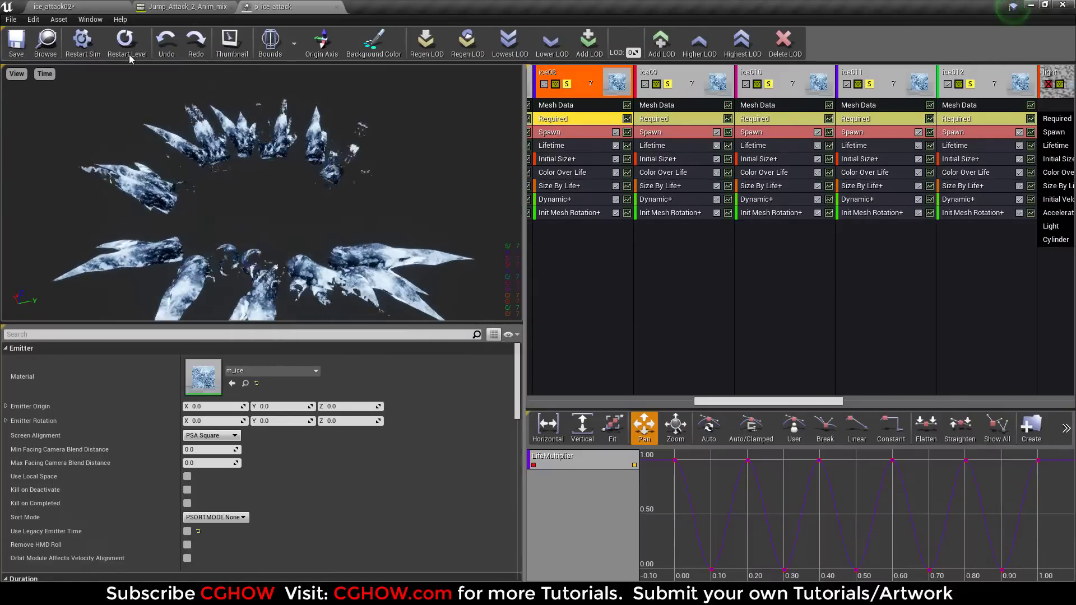
{"action": "left_click", "coordinate": [129, 49]}
{"action": "left_click_drag", "start_coordinate": [826, 402], "coordinate": [933, 402]}
{"action": "left_click", "coordinate": [623, 87]}
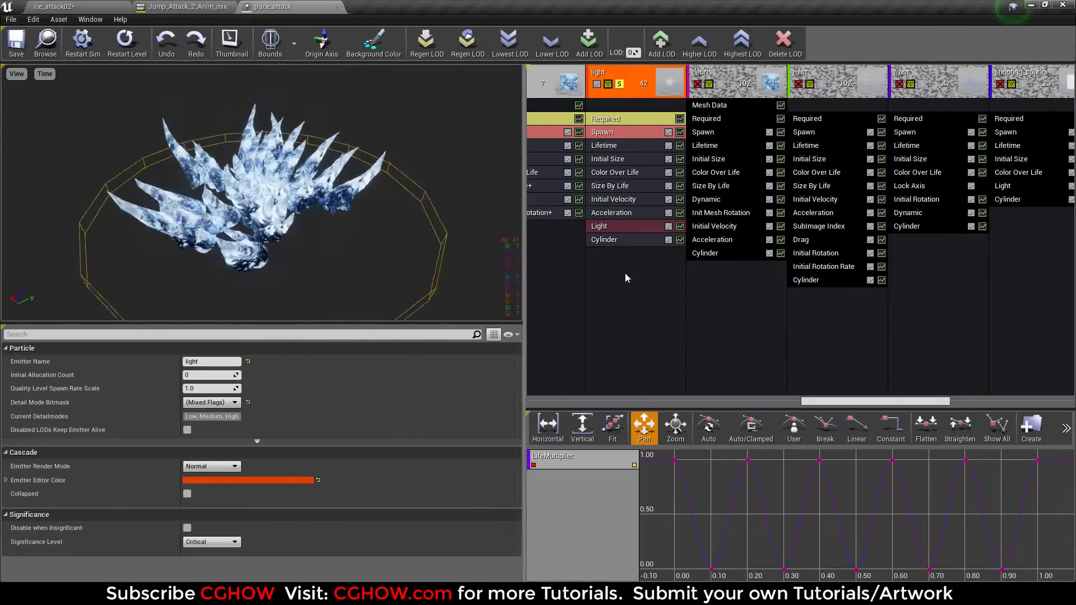
Inspect the light emitter's cylinder location settings and replay the effect several times to study the lighting.
{"action": "left_click", "coordinate": [626, 240]}
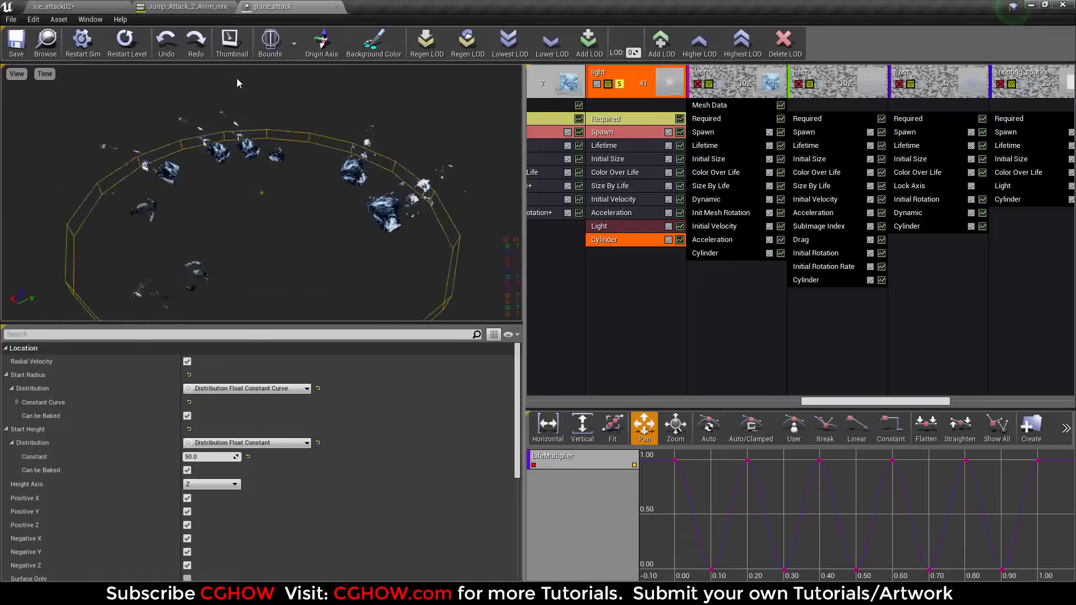
{"action": "left_click", "coordinate": [132, 49]}
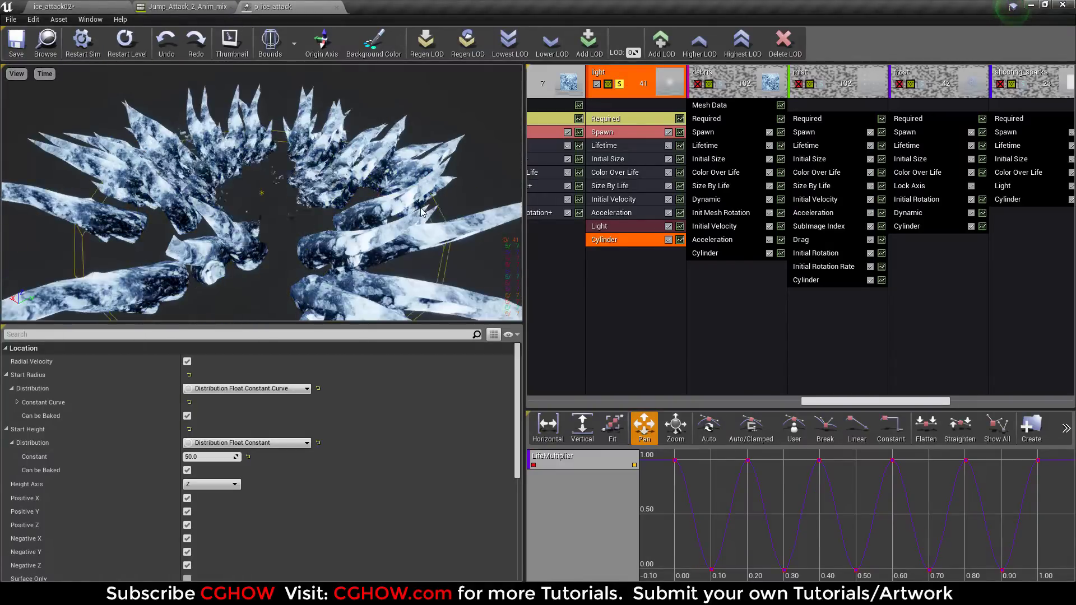
{"action": "left_click", "coordinate": [129, 50]}
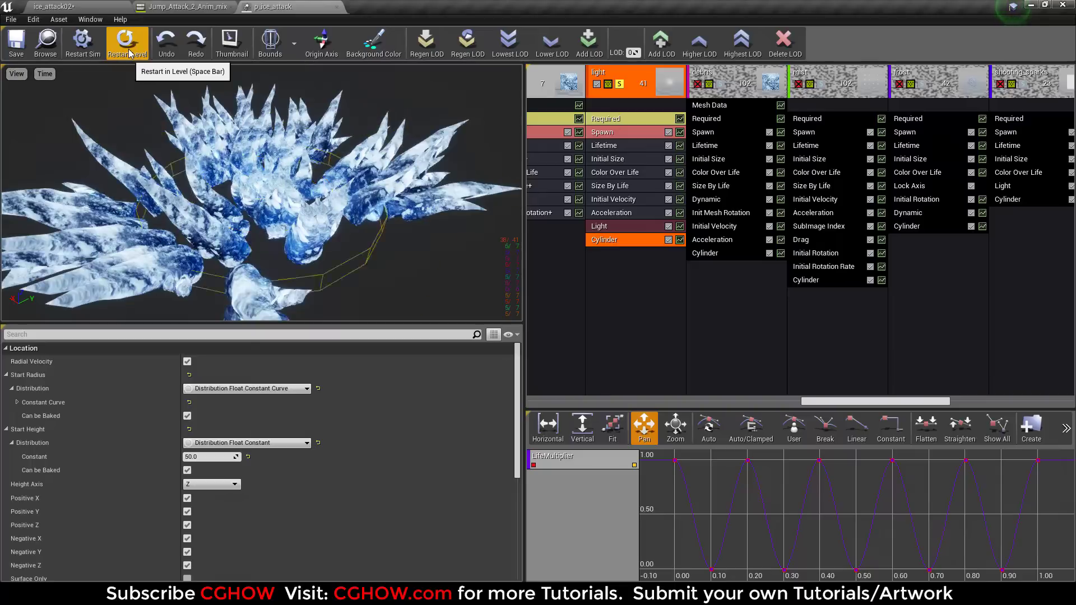
{"action": "left_click", "coordinate": [129, 53]}
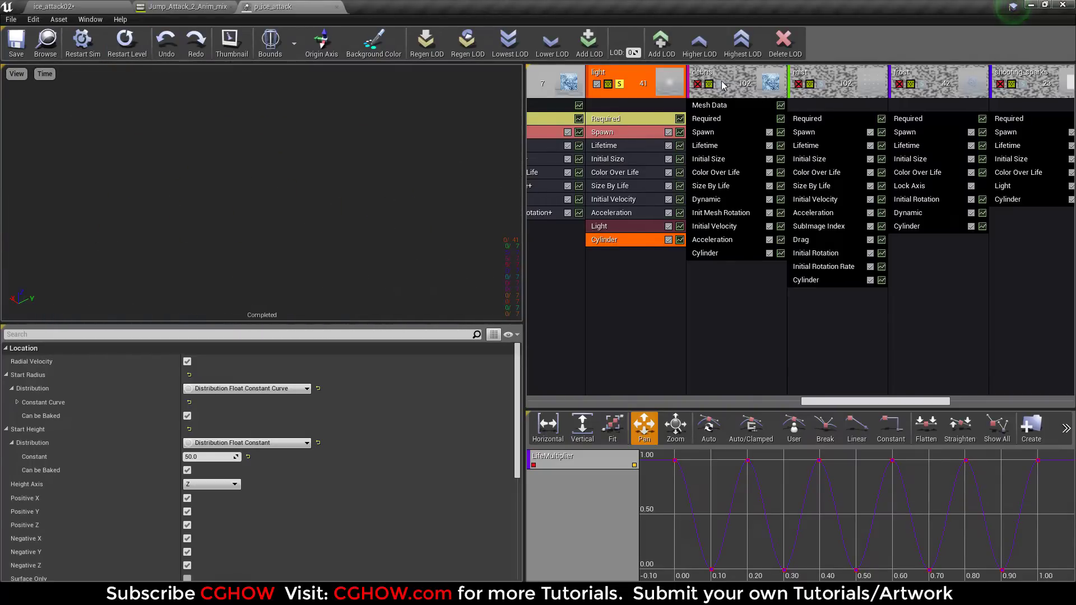
Solo the debris emitter too and restart the preview from a wider view.
{"action": "left_click", "coordinate": [779, 120]}
{"action": "scroll", "coordinate": [172, 97], "scroll_direction": "down", "scroll_amount": 4}
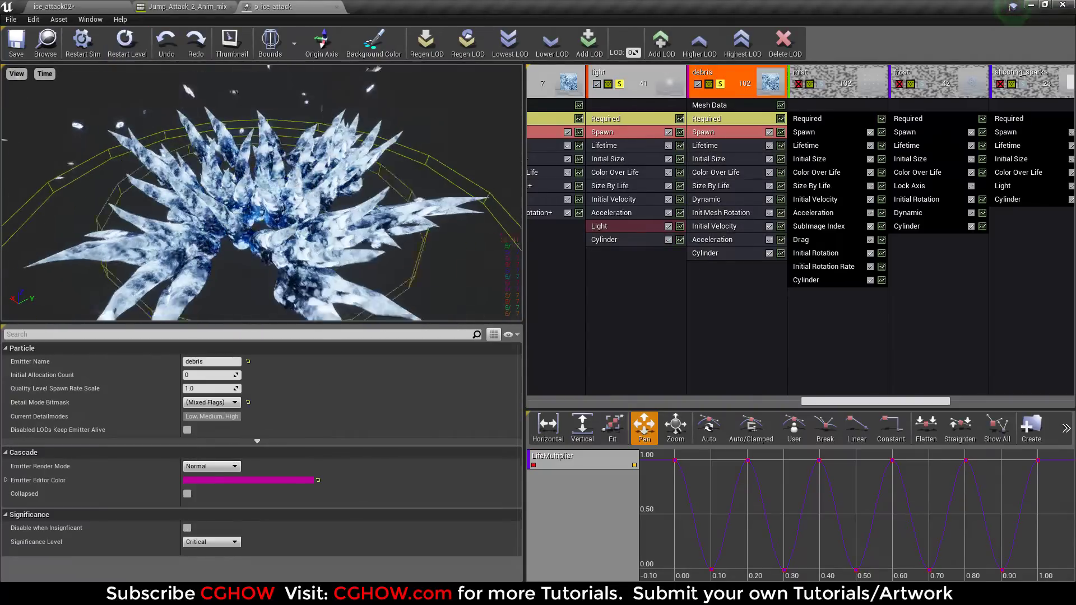
{"action": "left_click_drag", "start_coordinate": [163, 89], "coordinate": [259, 150]}
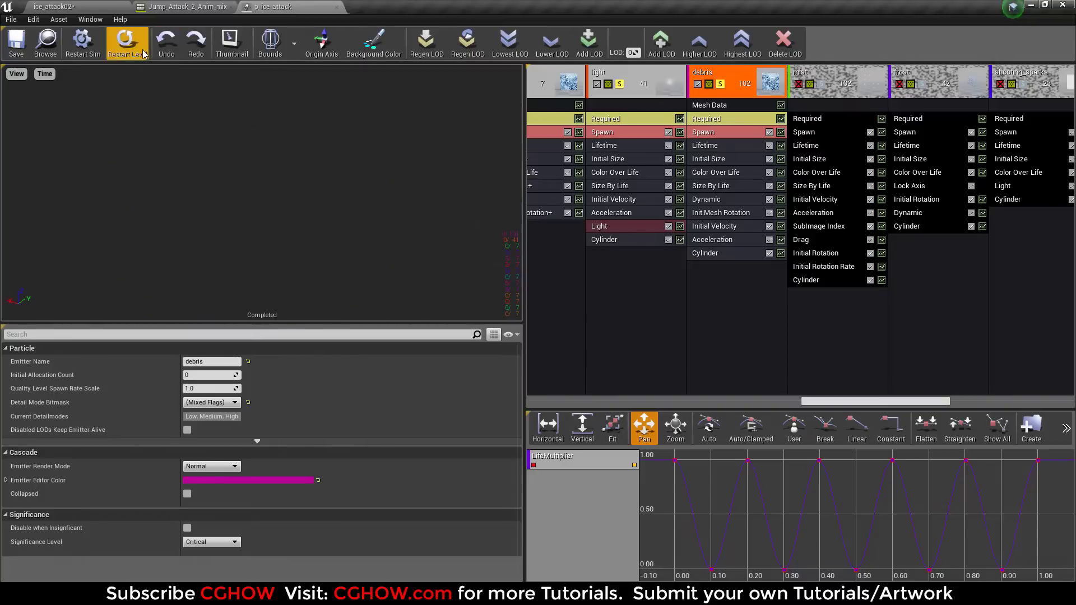
{"action": "left_click", "coordinate": [143, 53]}
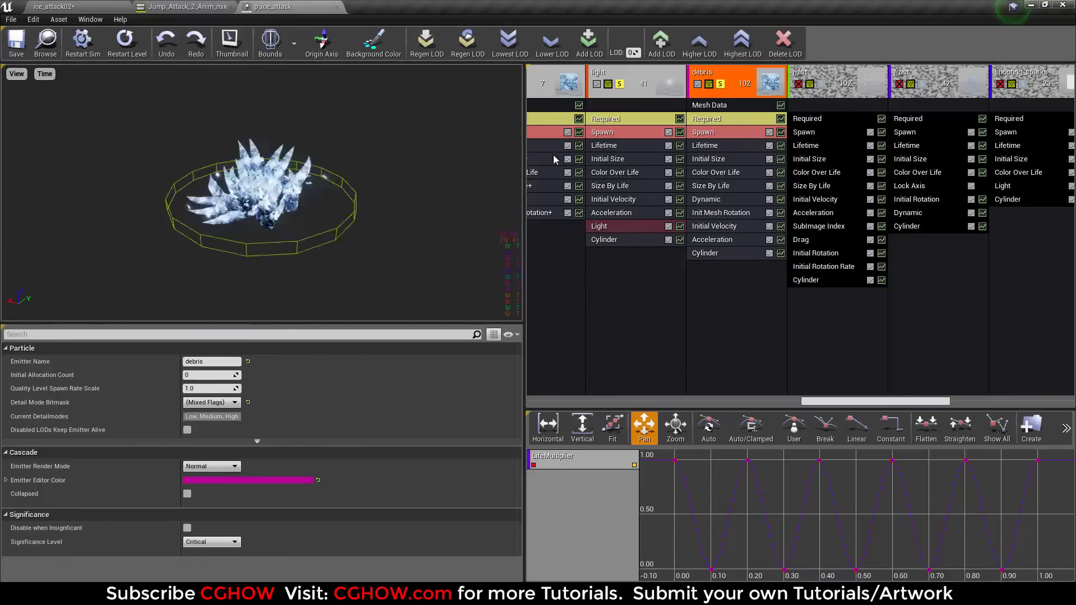
Open the debris emitter's sm_debris01 mesh from its mesh data, examine its shape up close, and close it.
{"action": "left_click", "coordinate": [707, 108]}
{"action": "double_click", "coordinate": [207, 377]}
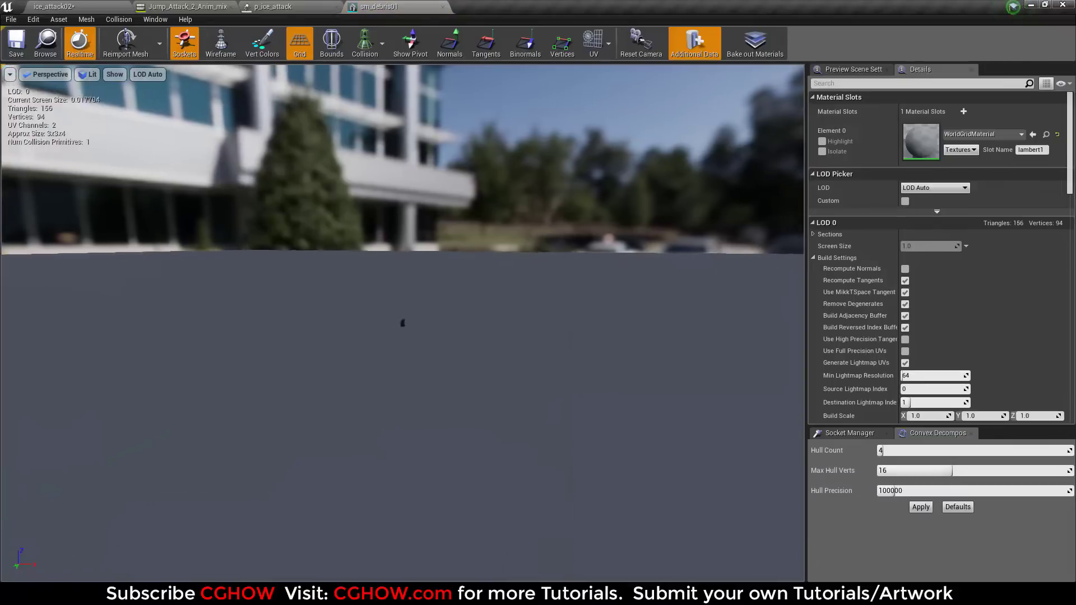
{"action": "left_click_drag", "start_coordinate": [322, 334], "coordinate": [482, 341]}
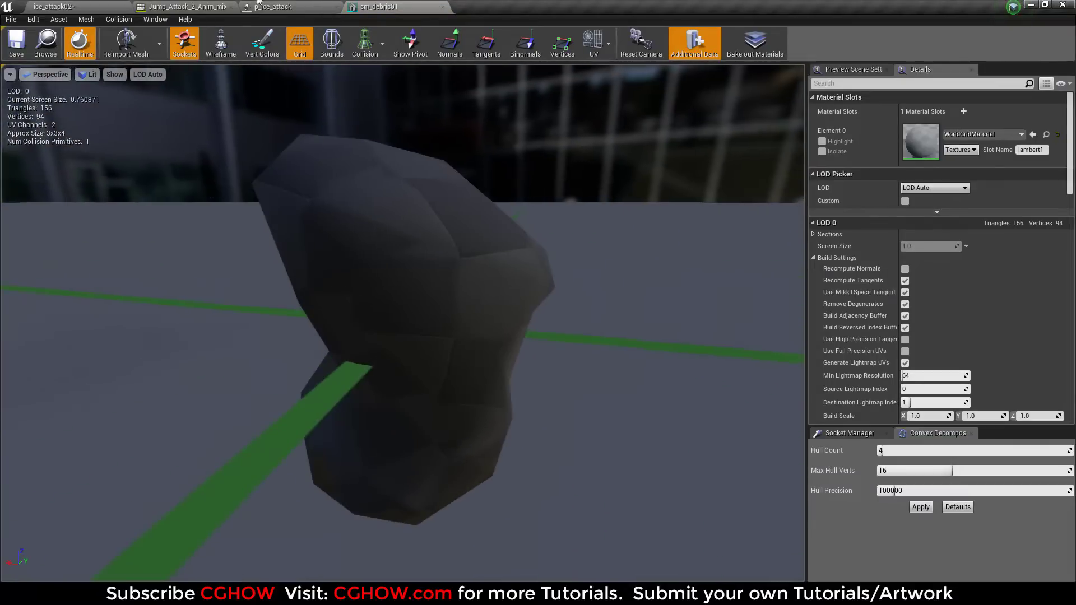
{"action": "left_click", "coordinate": [442, 7]}
Inspect the debris emitter's cylinder location and initial velocity settings, and replay the effect.
{"action": "left_click", "coordinate": [722, 254]}
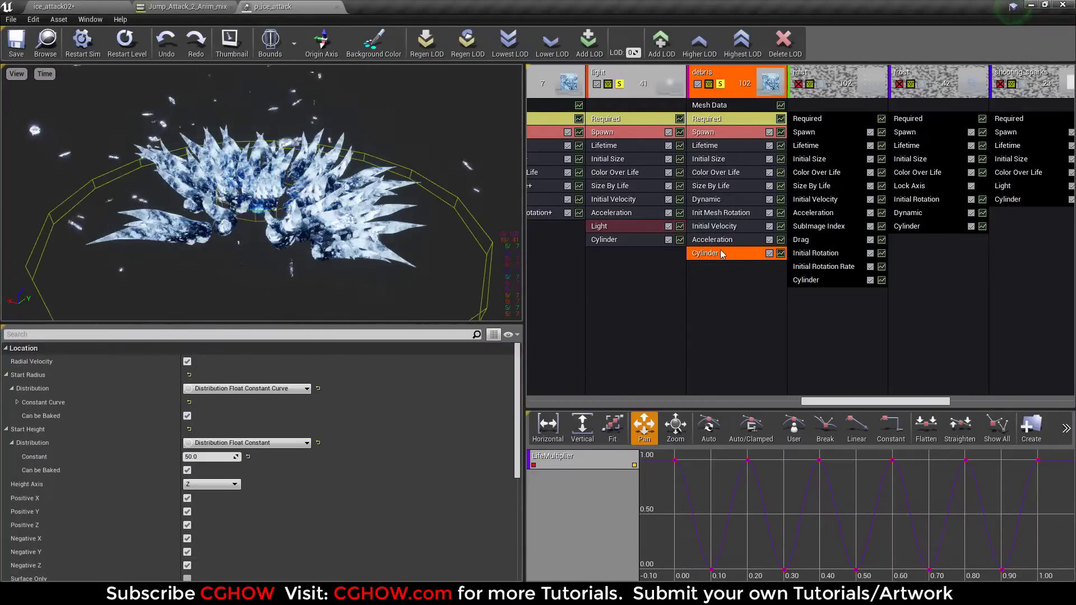
{"action": "left_click", "coordinate": [744, 225]}
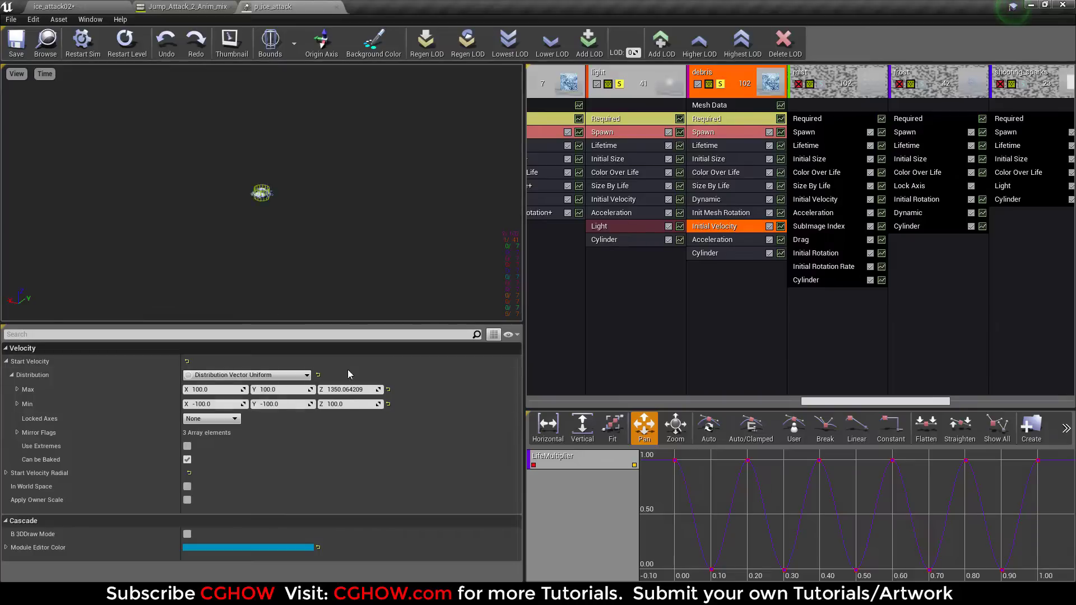
{"action": "left_click", "coordinate": [124, 41]}
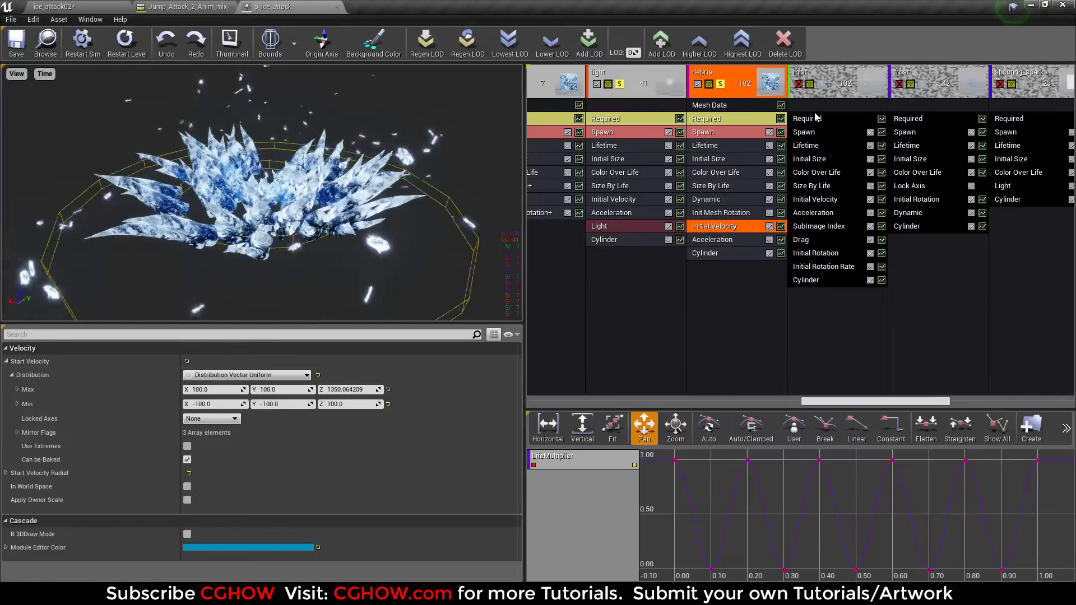
Solo the mist emitter and inspect its cylinder location, initial velocity and drag settings.
{"action": "left_click", "coordinate": [819, 94]}
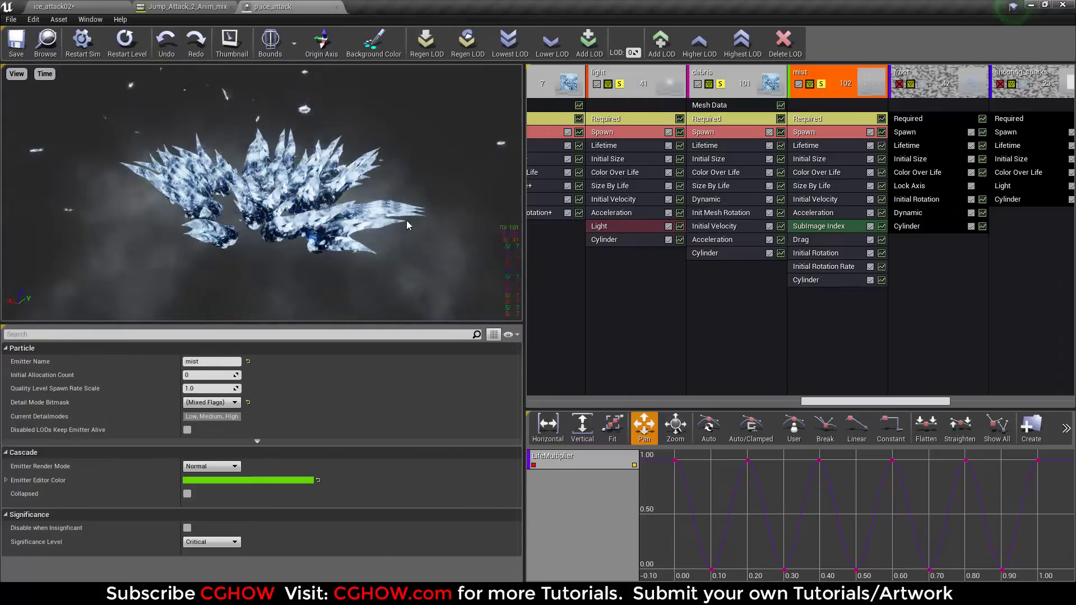
{"action": "left_click", "coordinate": [840, 281]}
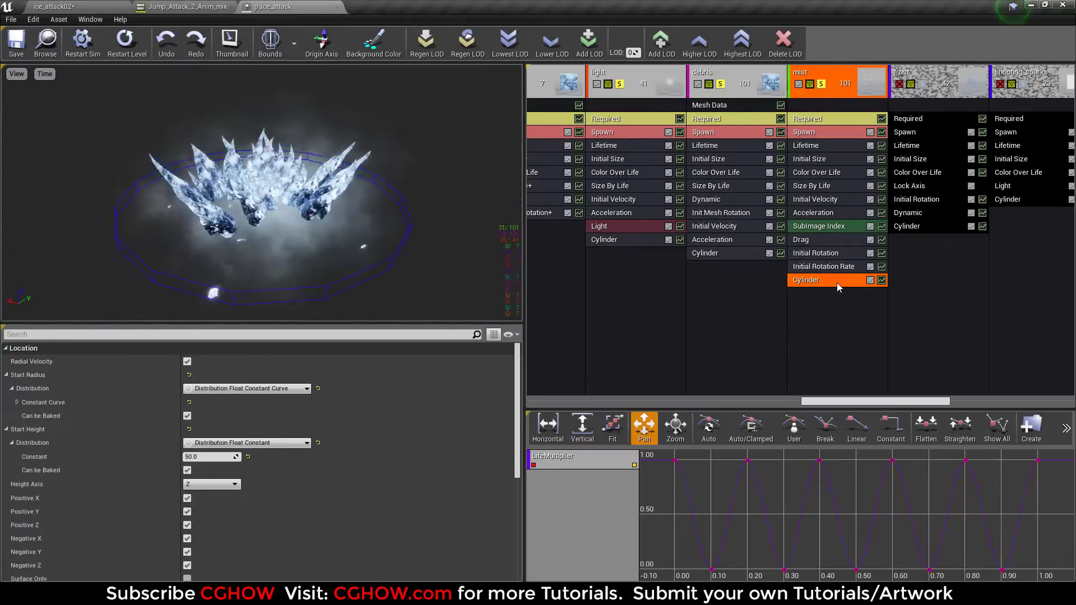
{"action": "left_click", "coordinate": [816, 200]}
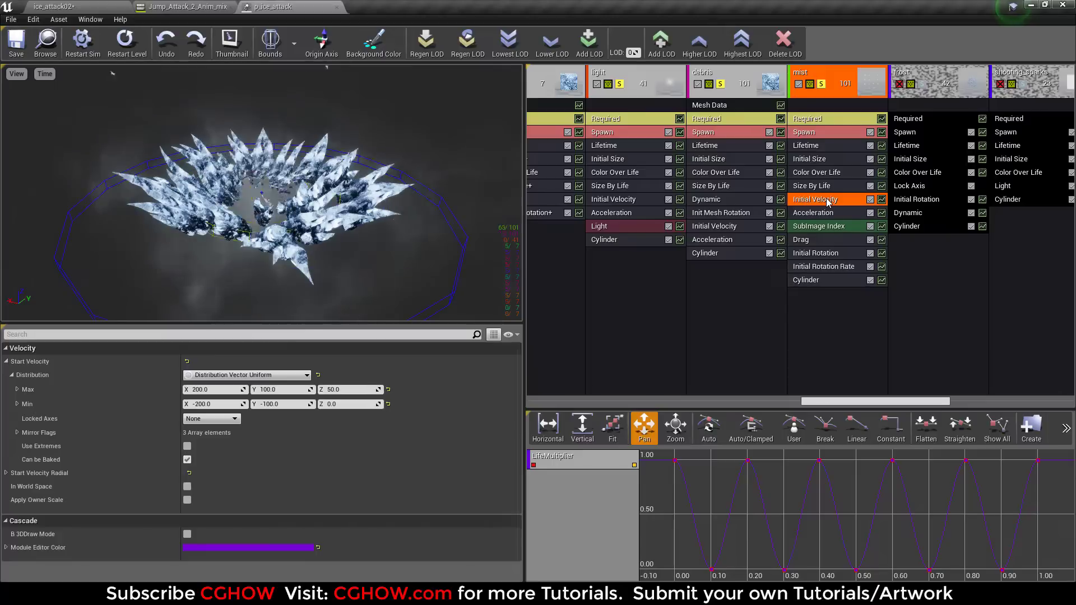
{"action": "left_click", "coordinate": [816, 241]}
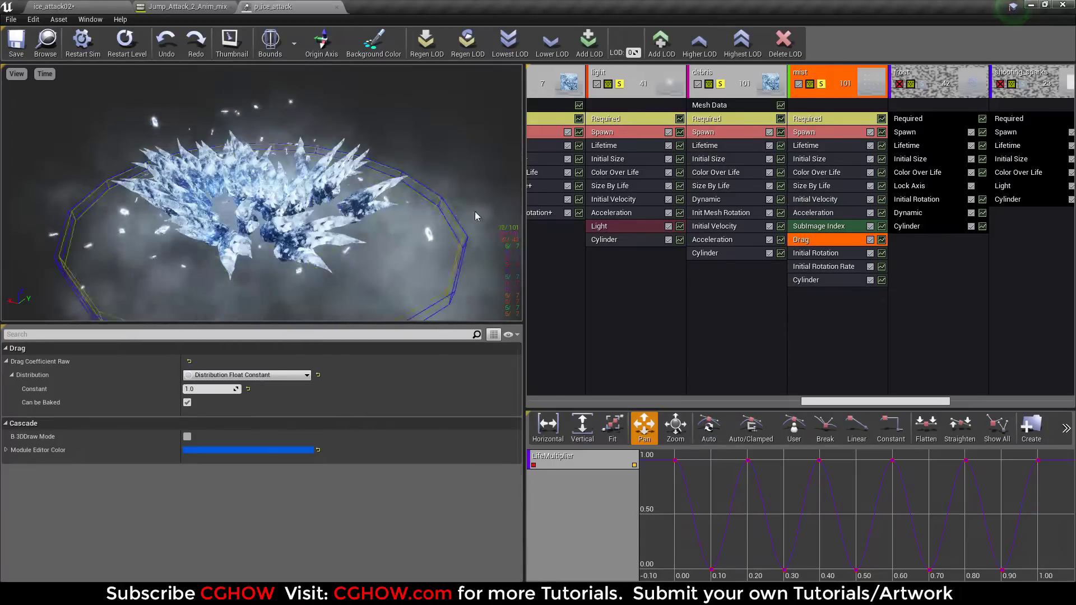
Examine the mist emitter's m_smoke01 material and its t_smoke_subUV_4x4_01 texture, and close both without applying changes.
{"action": "left_click", "coordinate": [806, 119]}
{"action": "double_click", "coordinate": [203, 377]}
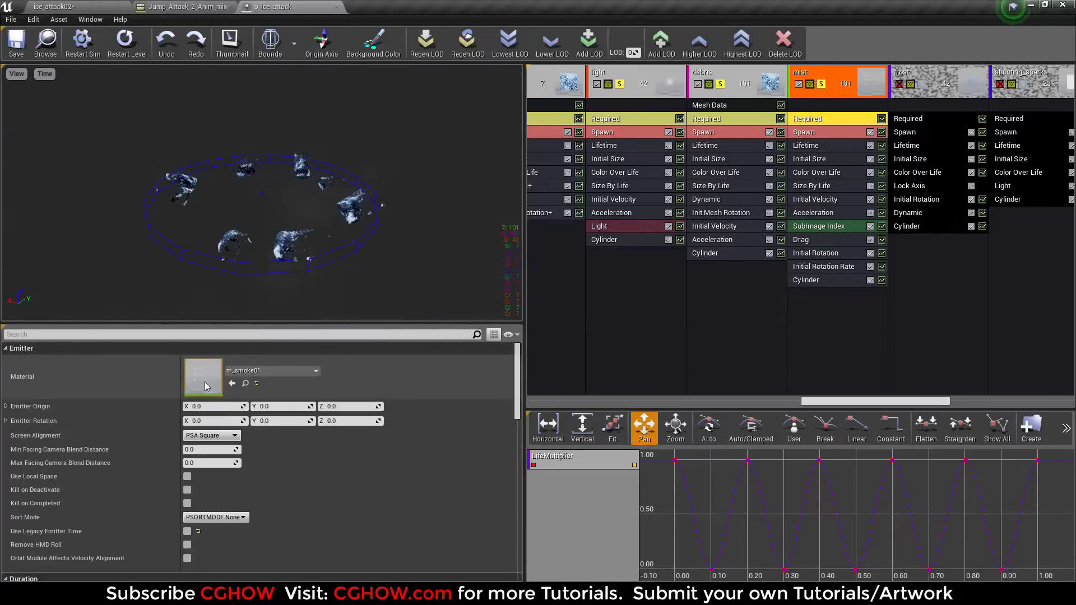
{"action": "left_click", "coordinate": [456, 280]}
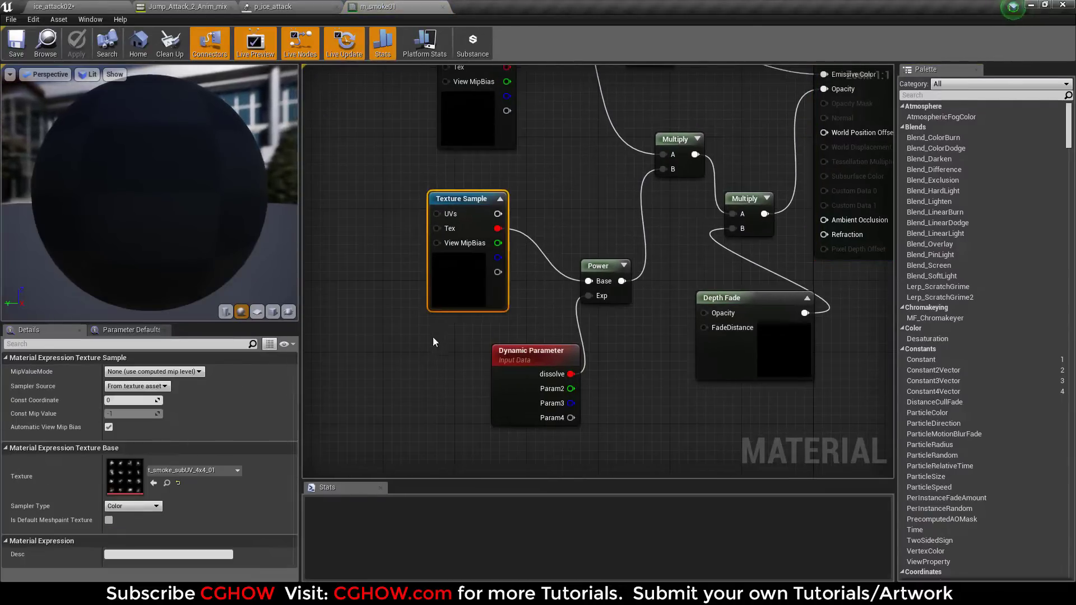
{"action": "left_click_drag", "start_coordinate": [446, 289], "coordinate": [417, 341]}
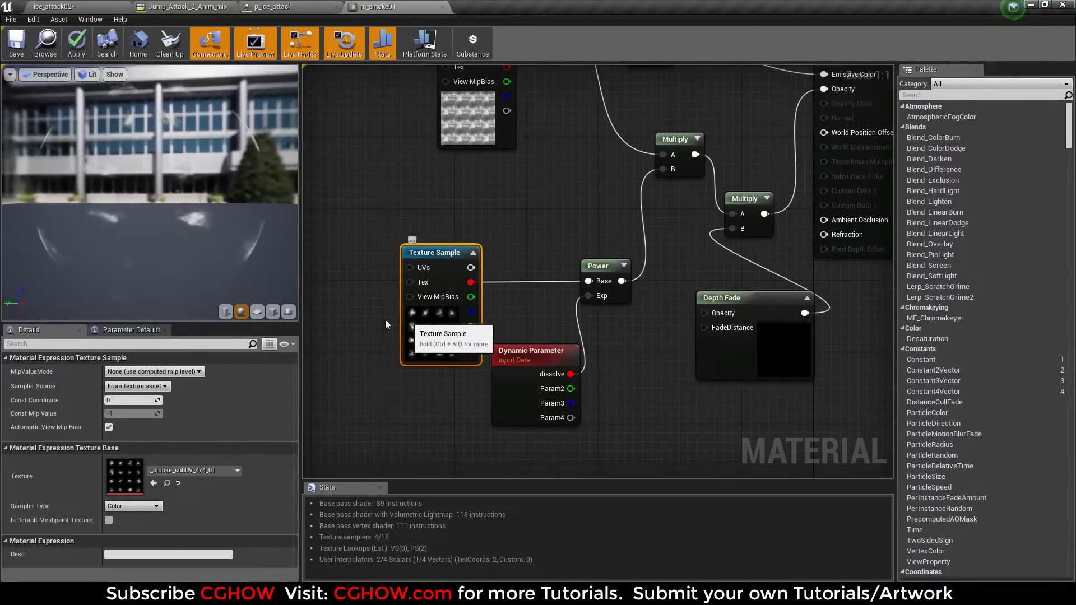
{"action": "double_click", "coordinate": [123, 469]}
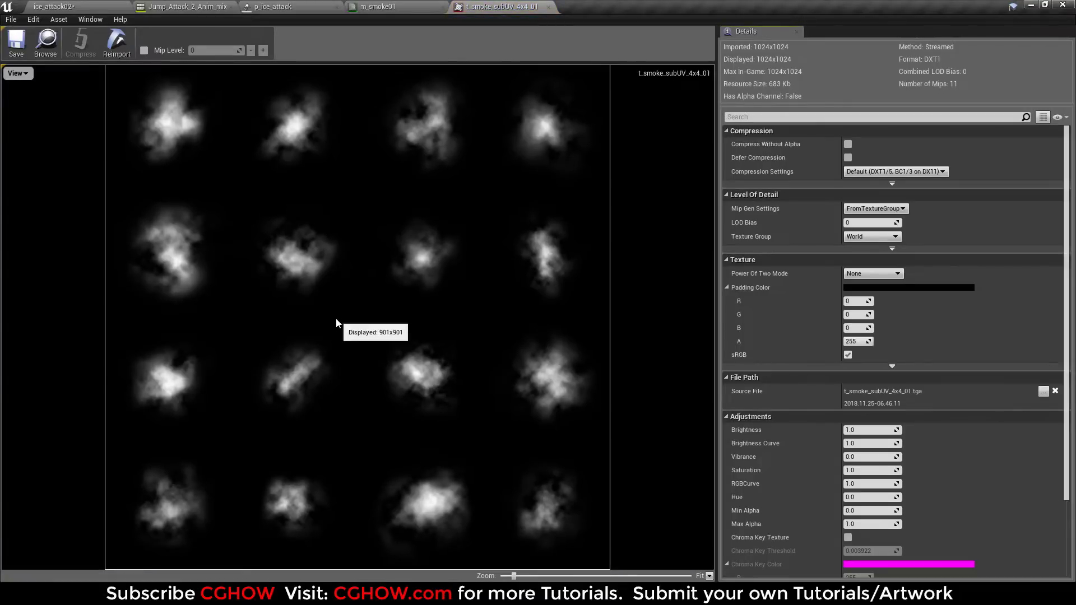
{"action": "middle_click", "coordinate": [483, 5]}
{"action": "middle_click", "coordinate": [419, 5]}
{"action": "left_click", "coordinate": [625, 333]}
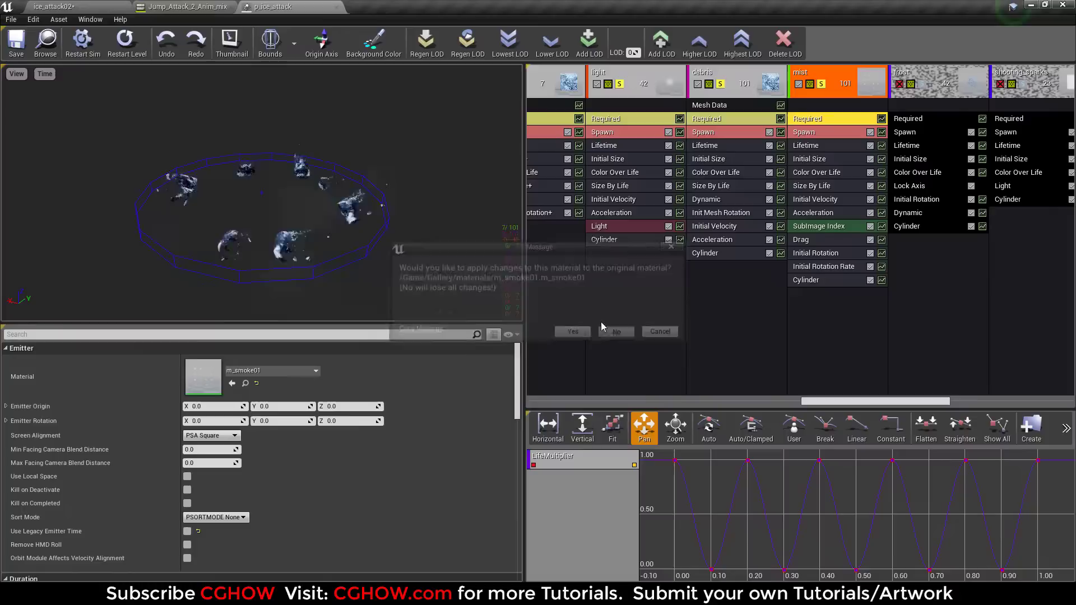
Replay the effect with the frost emitter added, and solo frost alone to view it from another angle.
{"action": "left_click", "coordinate": [131, 59]}
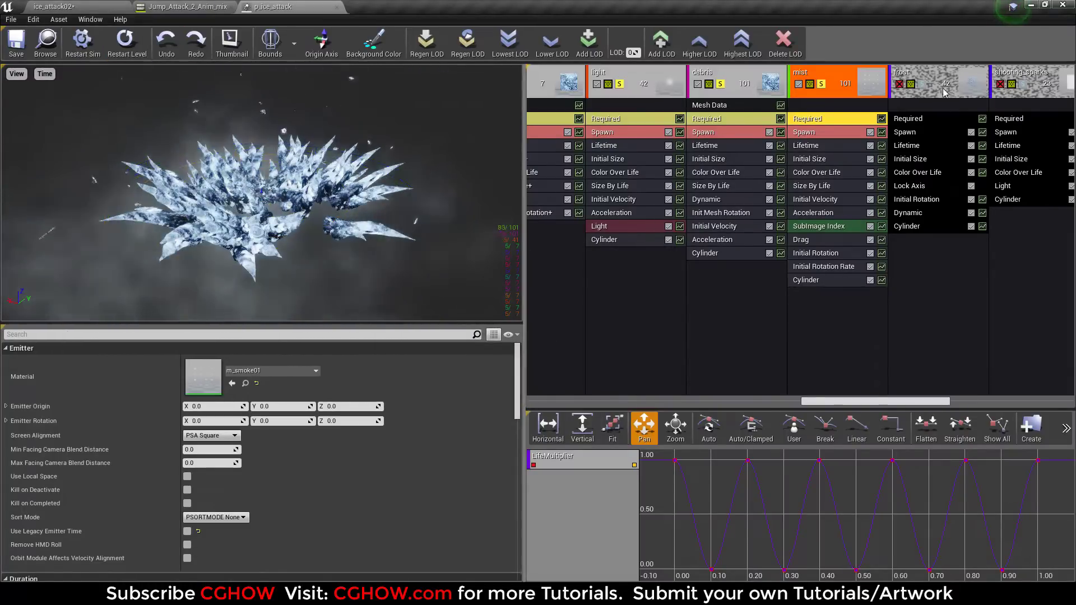
{"action": "left_click", "coordinate": [924, 78]}
{"action": "left_click", "coordinate": [128, 52]}
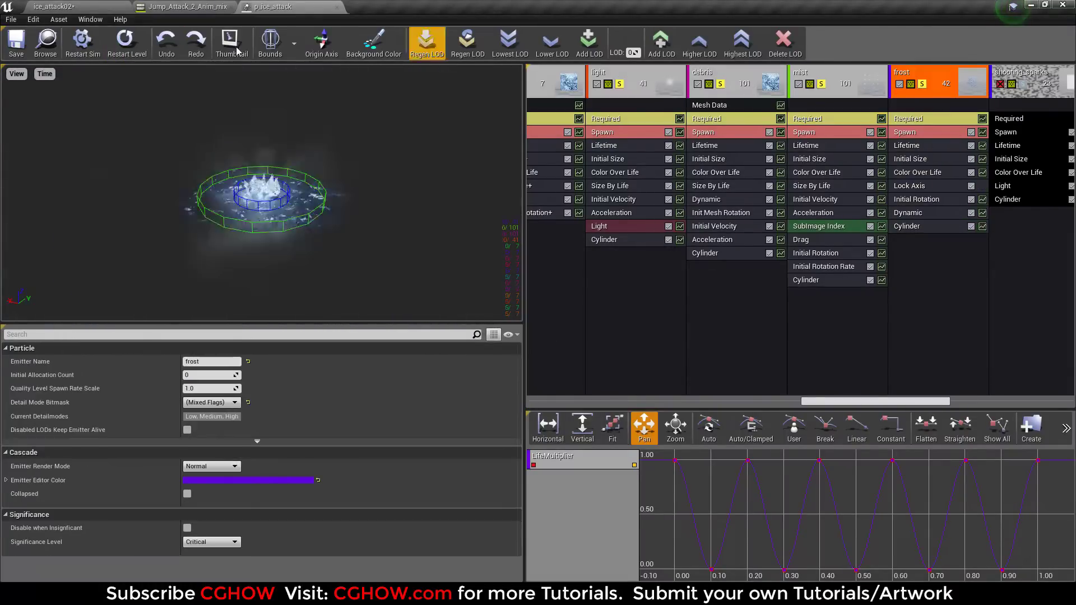
{"action": "left_click", "coordinate": [922, 84]}
{"action": "left_click", "coordinate": [922, 84]}
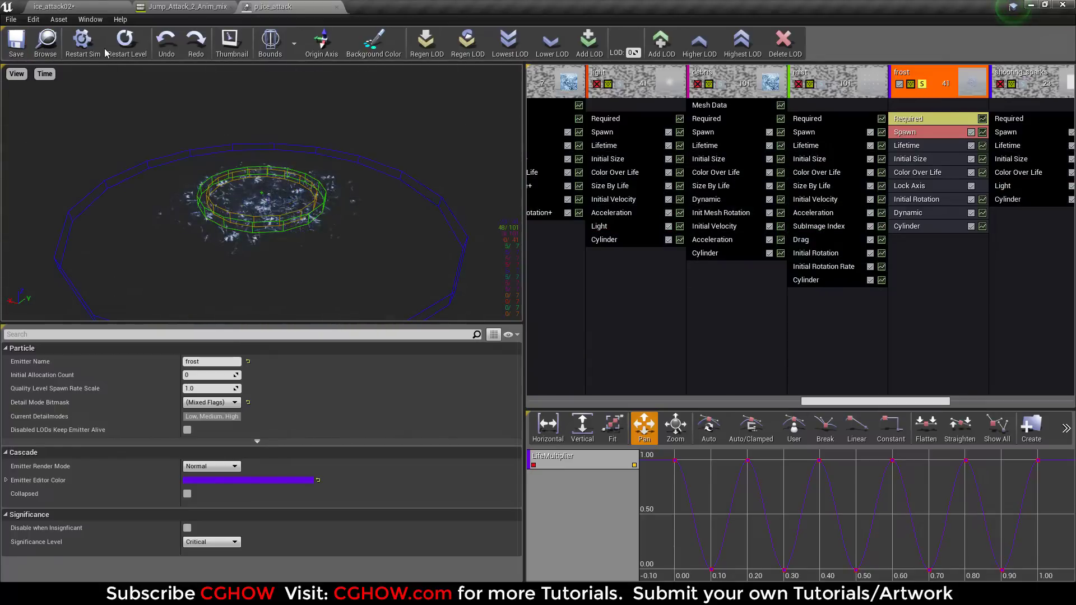
{"action": "left_click", "coordinate": [121, 52]}
{"action": "left_click_drag", "start_coordinate": [235, 247], "coordinate": [275, 238]}
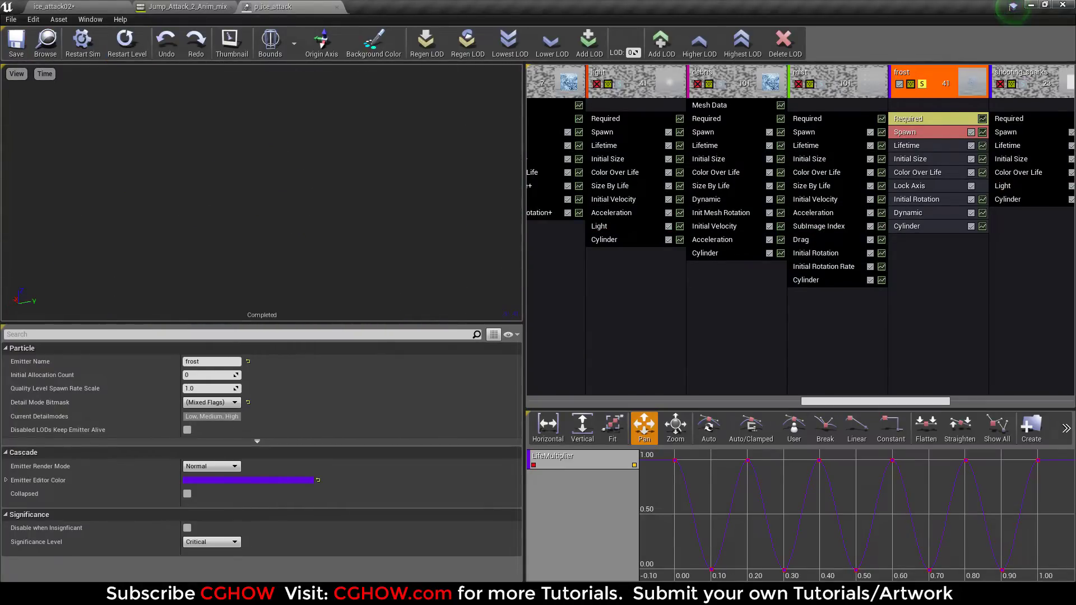
Set the frost emitter's Lock Axis Flags to None to compare particle orientation, and set them back to Z.
{"action": "left_click", "coordinate": [919, 186]}
{"action": "left_click", "coordinate": [222, 362]}
{"action": "left_click", "coordinate": [221, 372]}
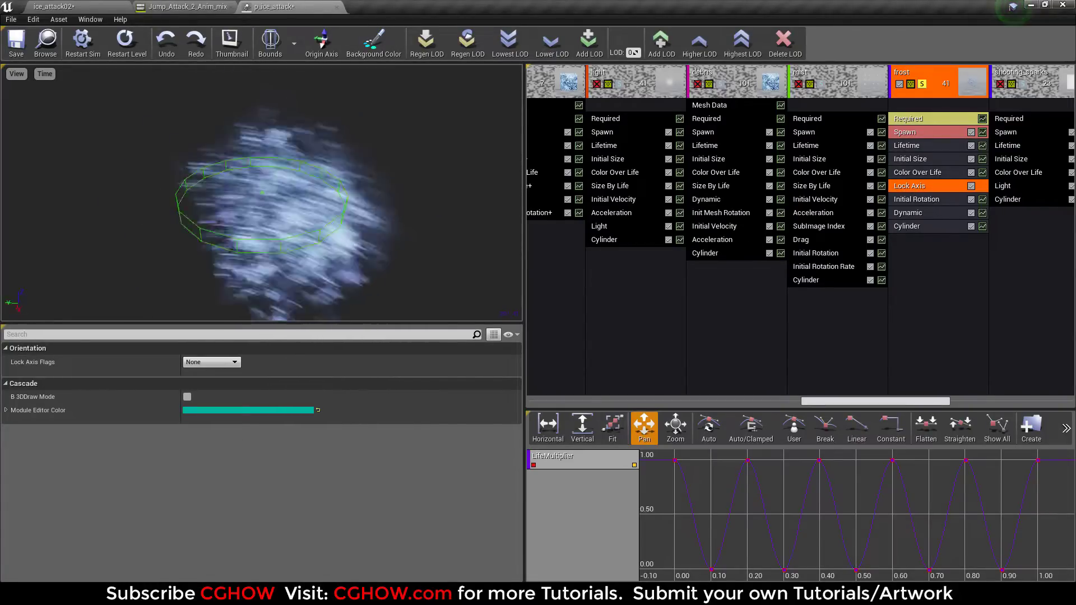
{"action": "left_click", "coordinate": [221, 362]}
{"action": "left_click", "coordinate": [213, 392]}
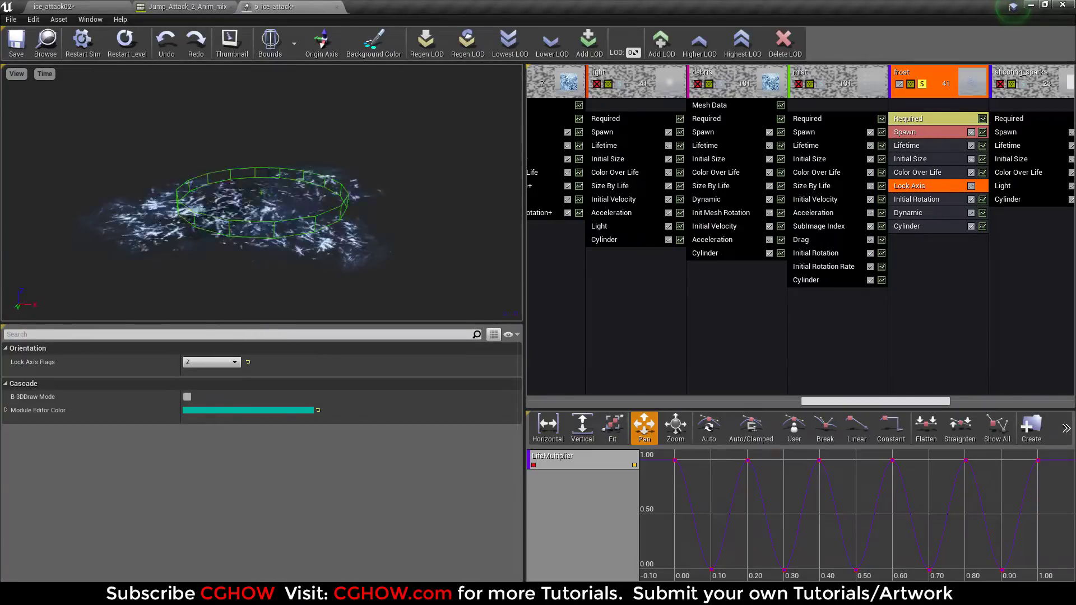
Open the frost emitter's m_frost material and examine its node network, including the normal texture sample.
{"action": "left_click", "coordinate": [919, 120]}
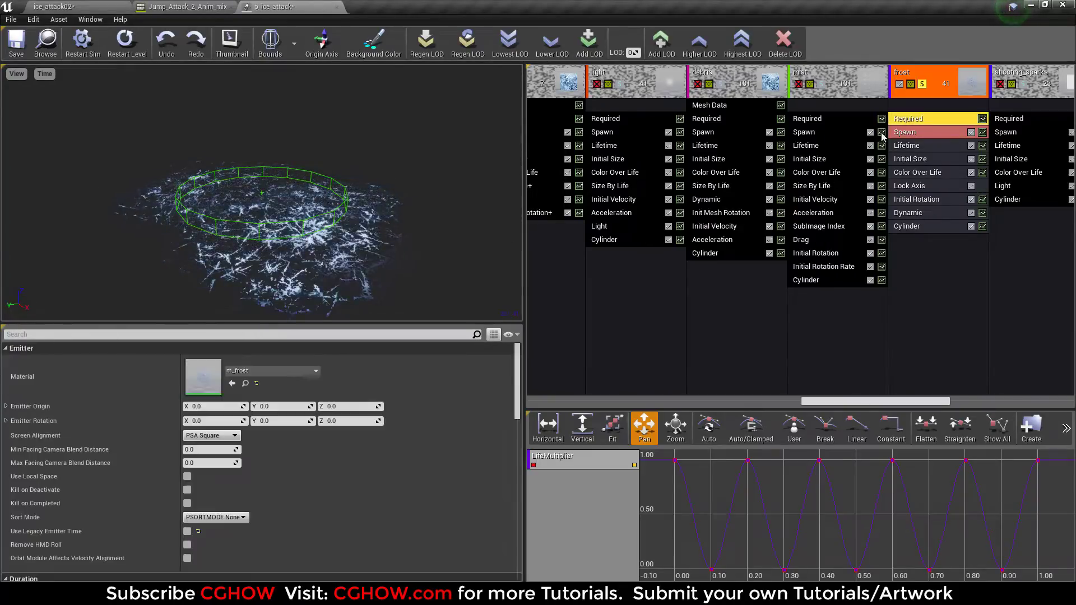
{"action": "double_click", "coordinate": [199, 383]}
{"action": "scroll", "coordinate": [559, 298], "scroll_direction": "down", "scroll_amount": 3}
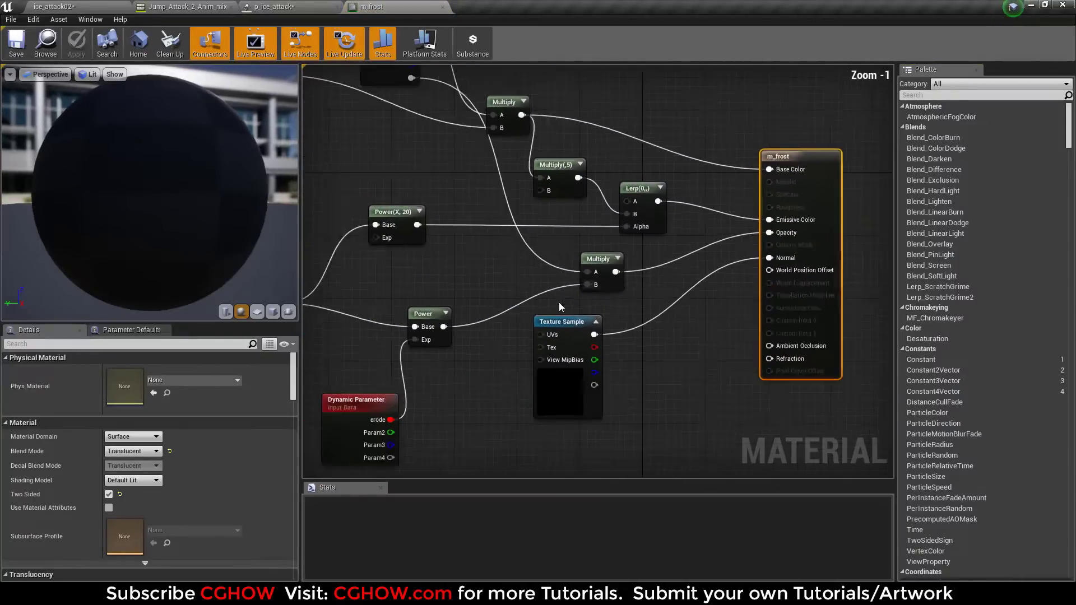
{"action": "left_click", "coordinate": [372, 223]}
{"action": "left_click", "coordinate": [608, 430]}
{"action": "right_click_drag", "start_coordinate": [477, 416], "coordinate": [619, 354]}
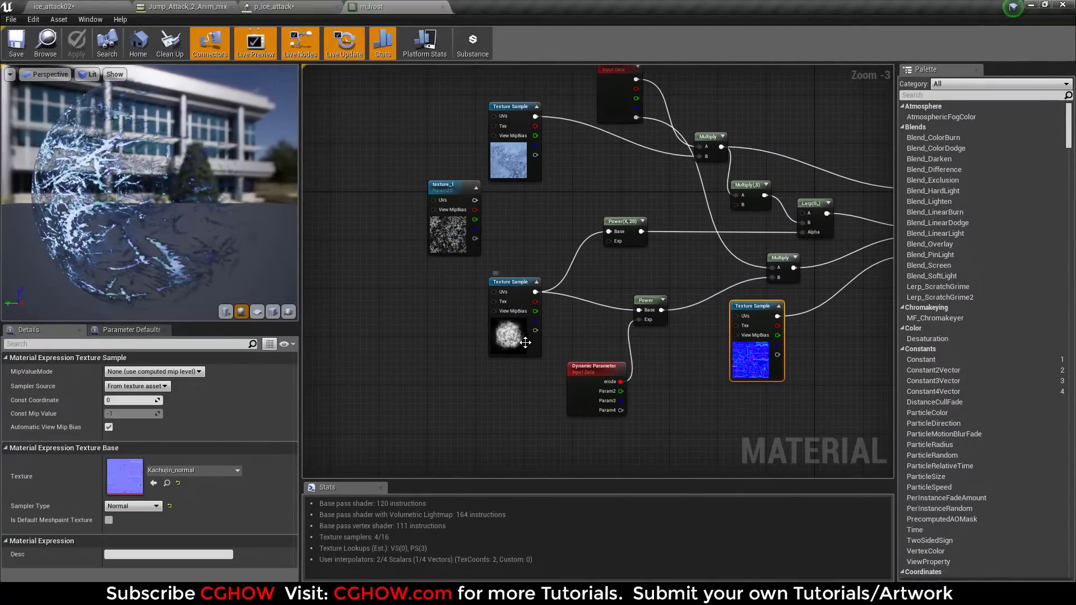
View the frost_mask texture, preview the m_frost material on a cube, and close the material.
{"action": "double_click", "coordinate": [508, 335]}
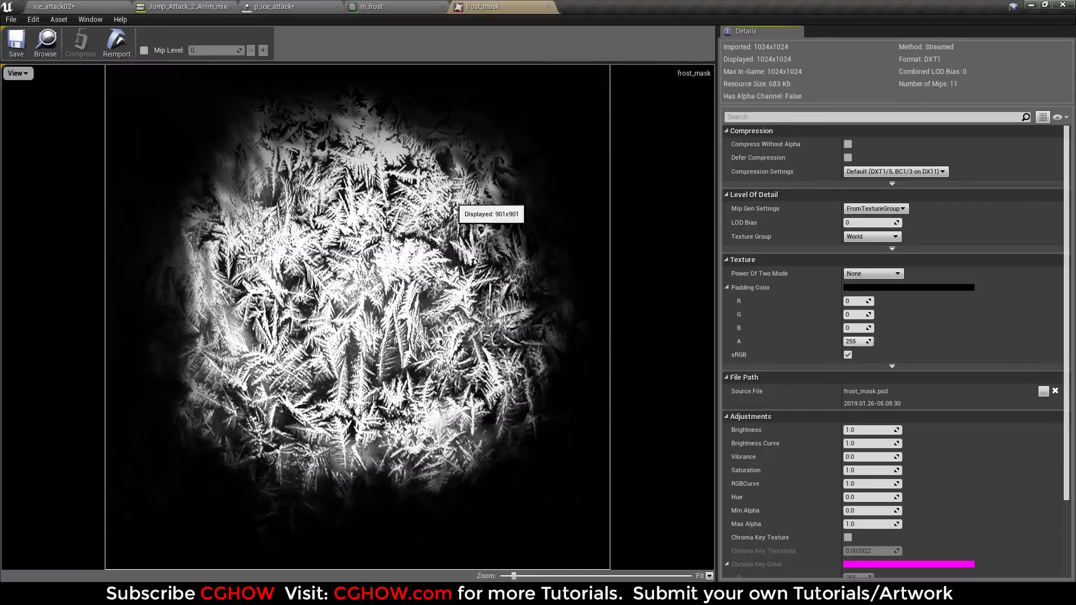
{"action": "middle_click", "coordinate": [474, 7]}
{"action": "left_click", "coordinate": [270, 311]}
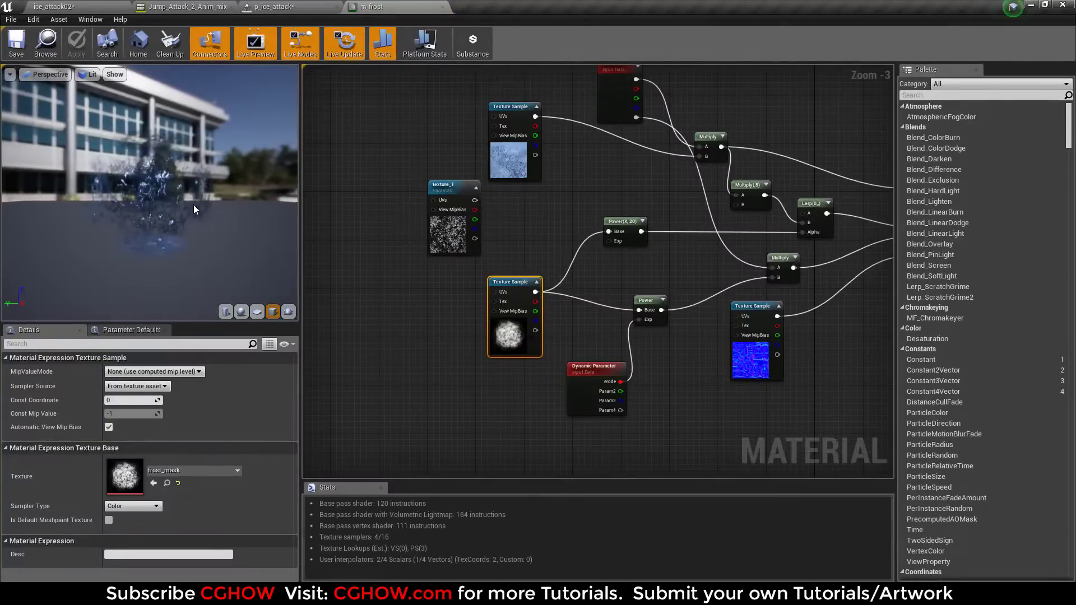
{"action": "left_click", "coordinate": [442, 6]}
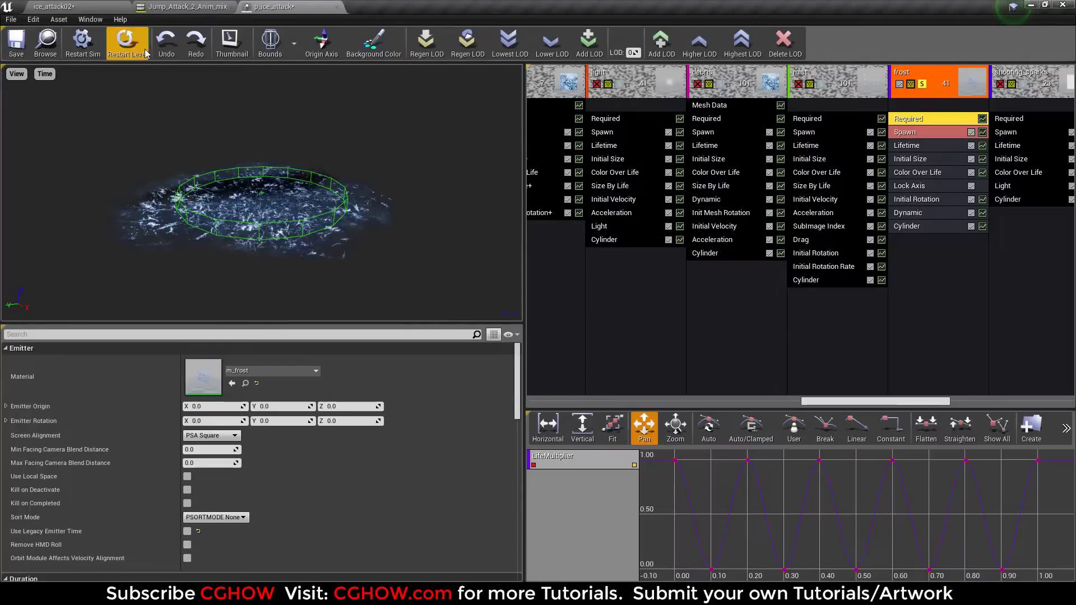
Inspect the frost emitter's Dynamic erode parameter and replay the effect.
{"action": "left_click", "coordinate": [908, 213]}
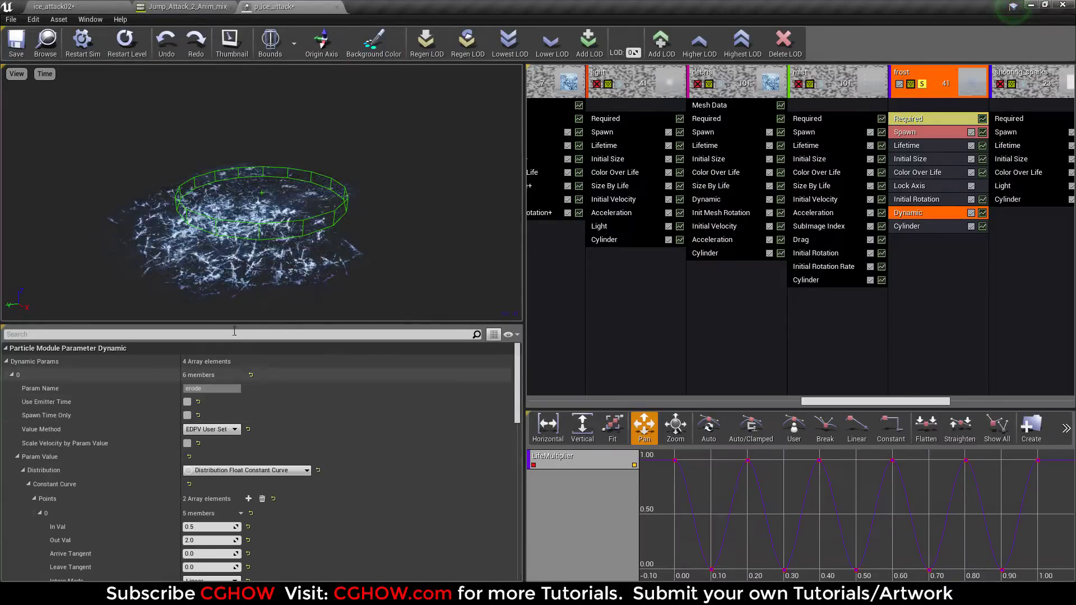
{"action": "left_click", "coordinate": [133, 48]}
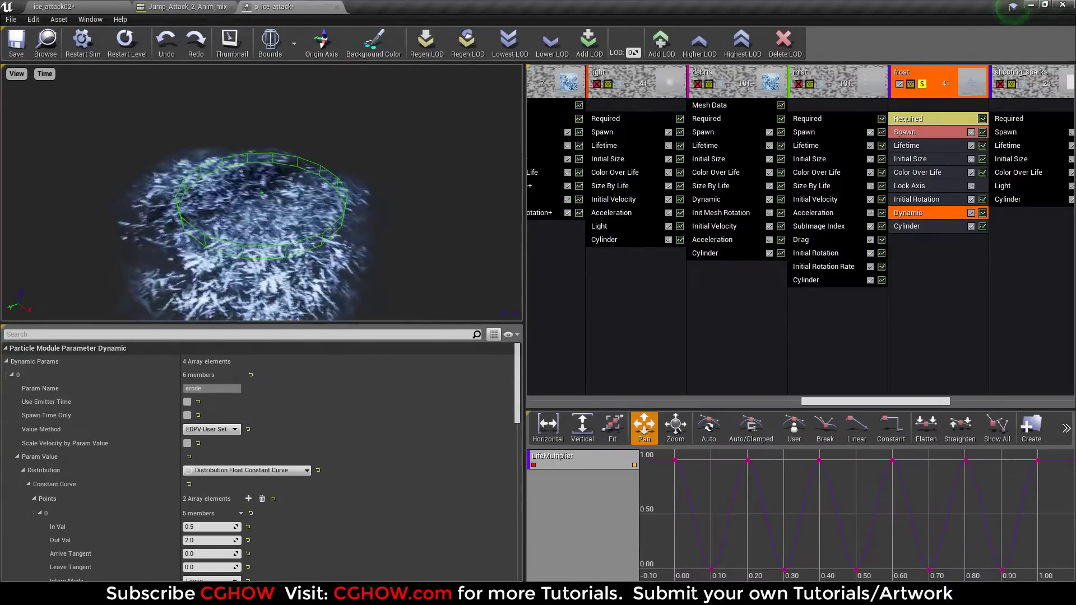
Solo only the shooting_sparks emitter and inspect its Required settings and cylinder location.
{"action": "left_click_drag", "start_coordinate": [875, 401], "coordinate": [921, 401]}
{"action": "left_click", "coordinate": [732, 84]}
{"action": "left_click", "coordinate": [831, 84]}
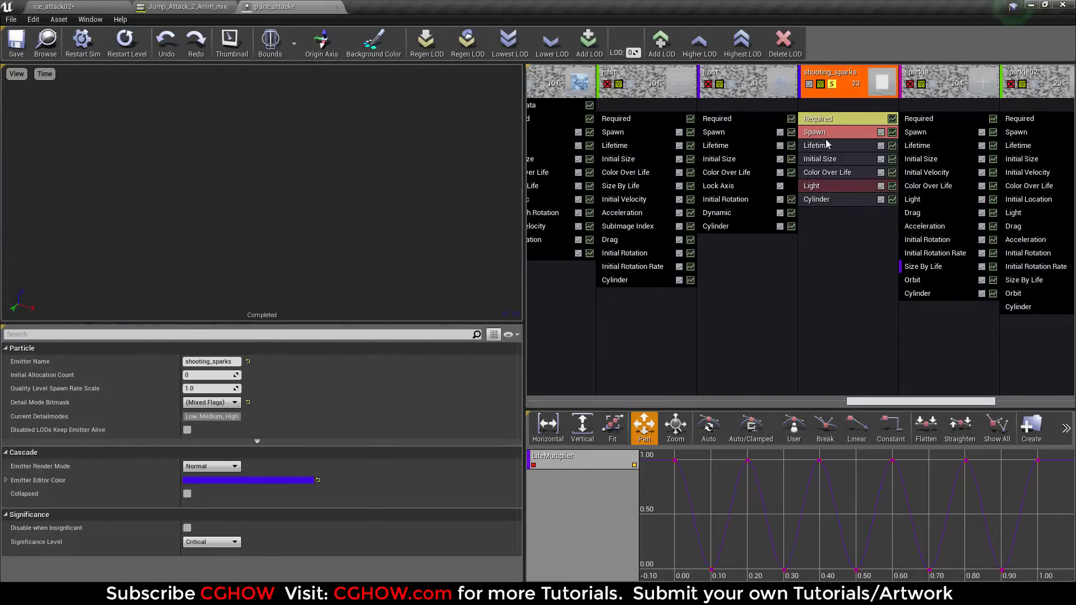
{"action": "left_click", "coordinate": [823, 119]}
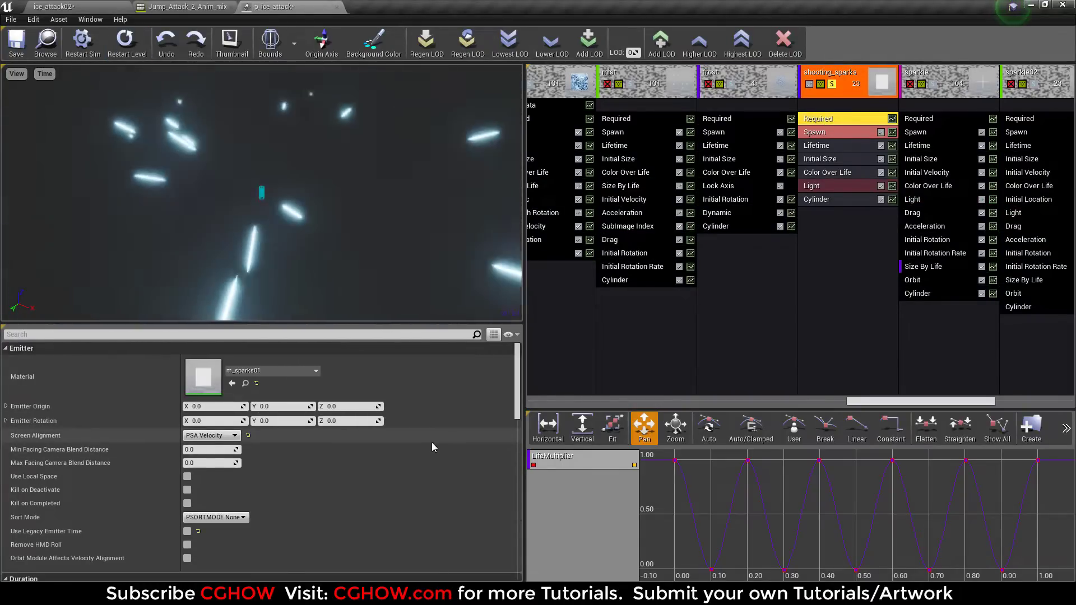
{"action": "left_click", "coordinate": [826, 201]}
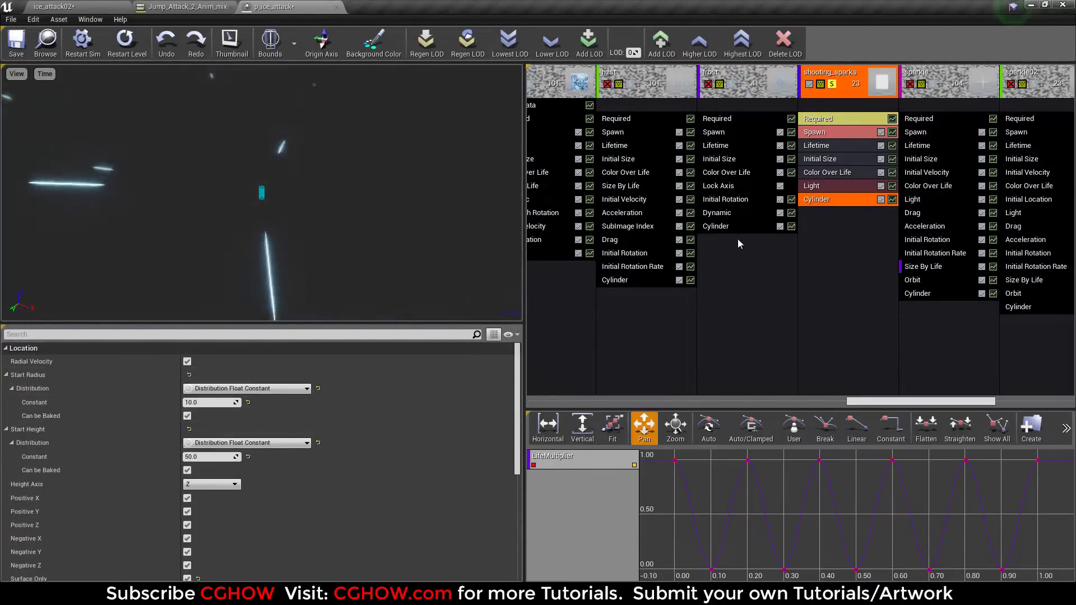
Solo only the sparkle emitter, replay it, and inspect its drag settings.
{"action": "left_click_drag", "start_coordinate": [948, 401], "coordinate": [1019, 405]}
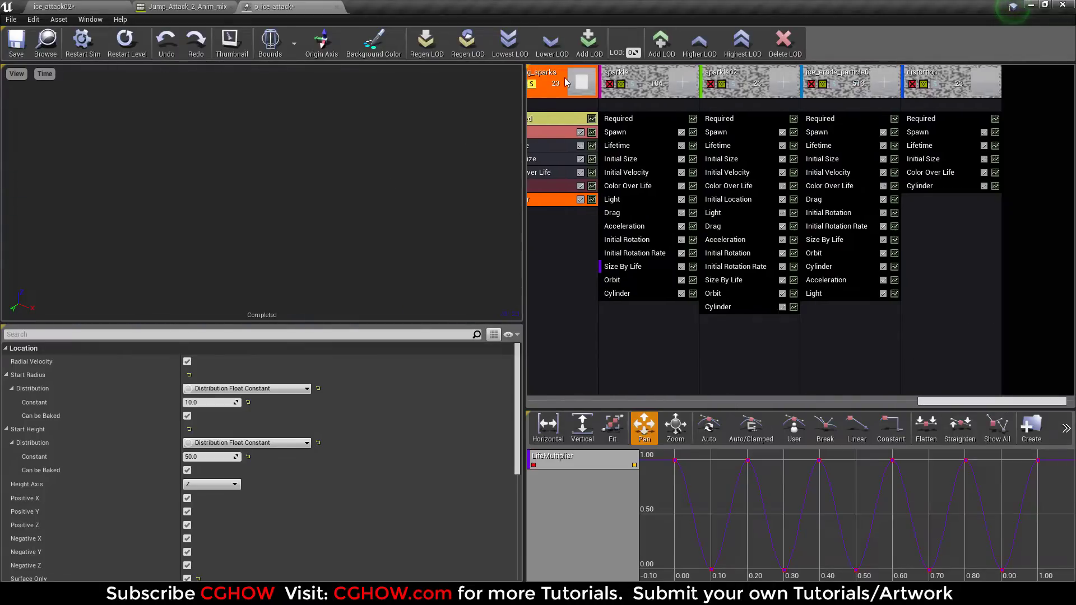
{"action": "left_click", "coordinate": [532, 85]}
{"action": "left_click", "coordinate": [632, 85]}
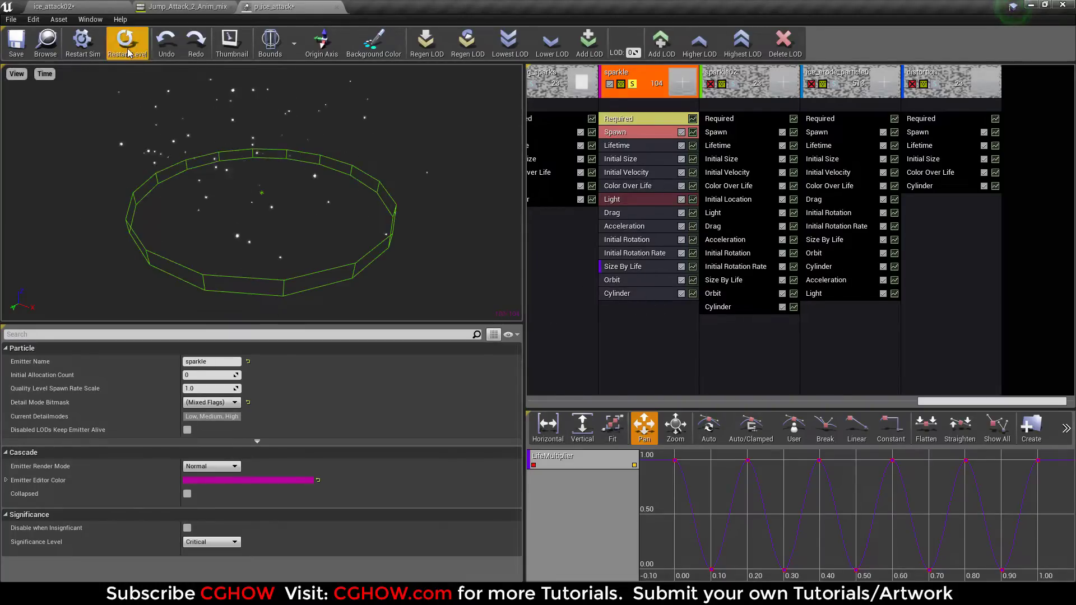
{"action": "left_click_drag", "start_coordinate": [309, 188], "coordinate": [333, 185]}
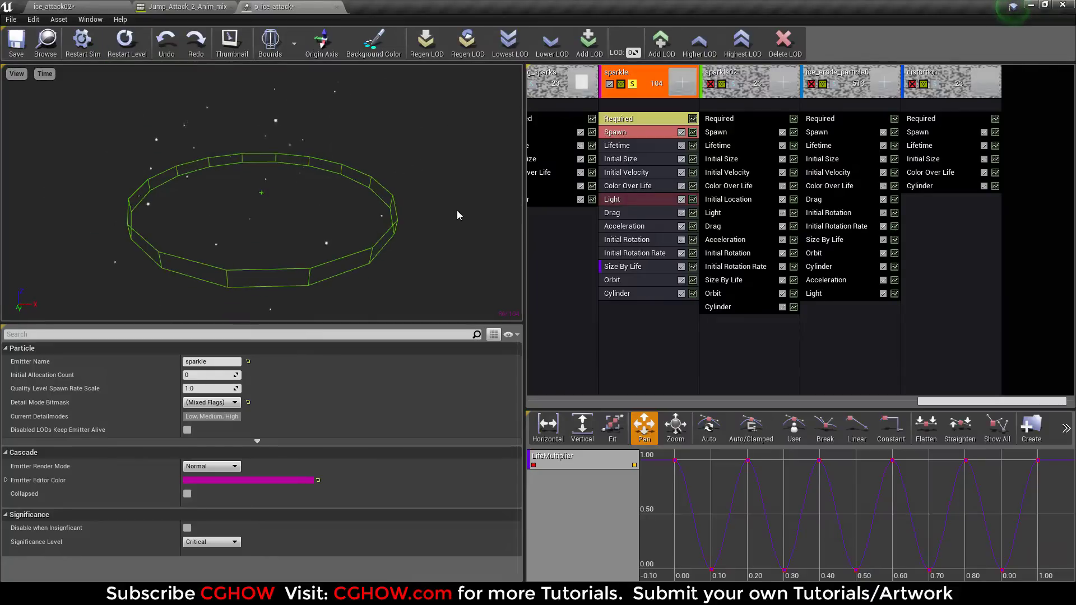
{"action": "left_click", "coordinate": [615, 213]}
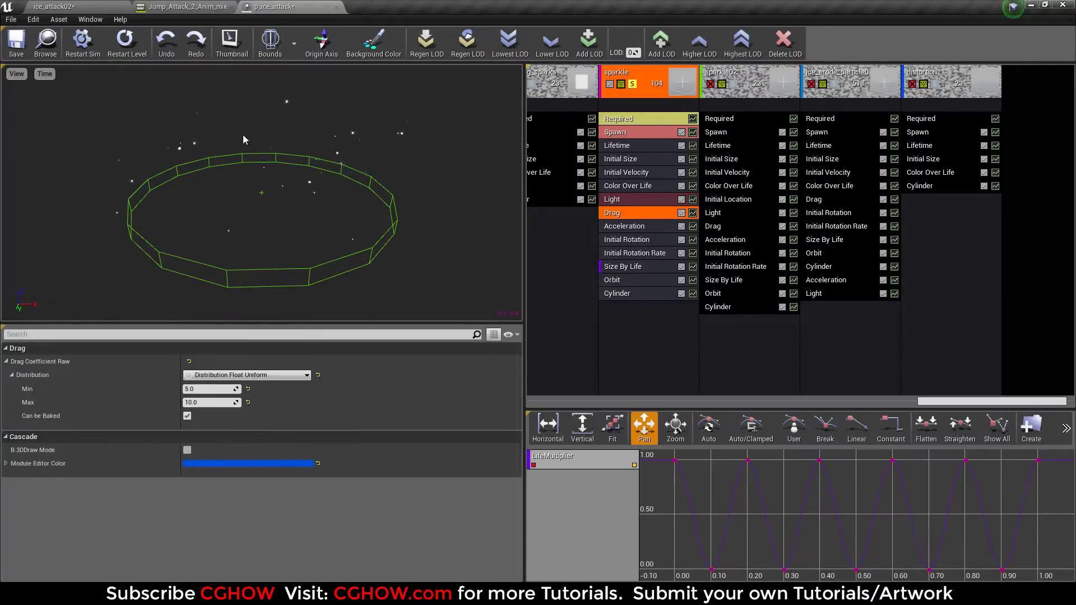
Open the sparkle emitter's m_sparkle material, examine its node network, and close it.
{"action": "left_click", "coordinate": [633, 121]}
{"action": "double_click", "coordinate": [204, 377]}
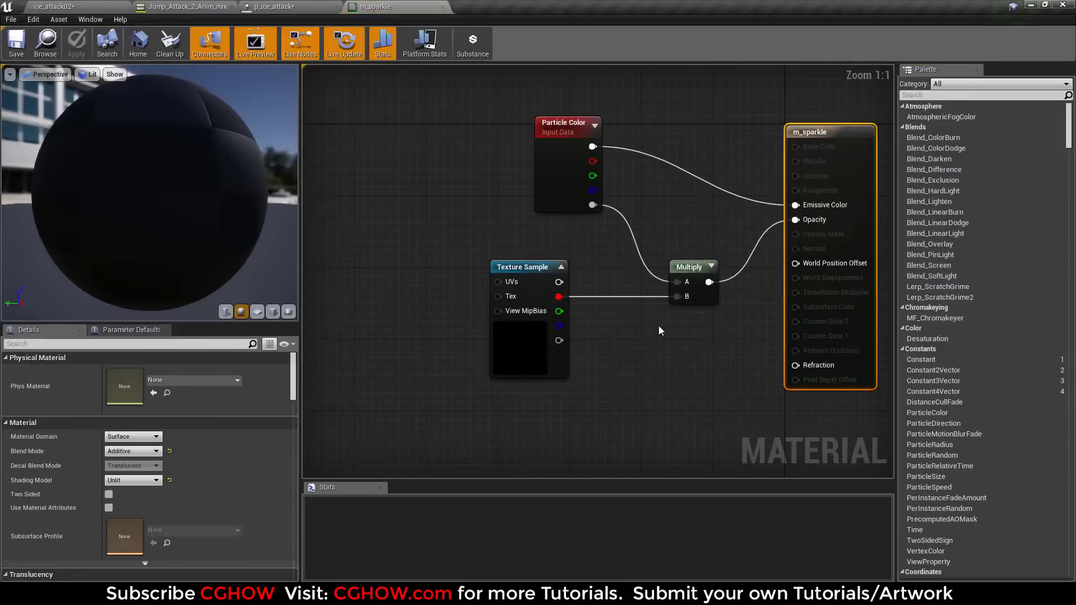
{"action": "left_click", "coordinate": [442, 6]}
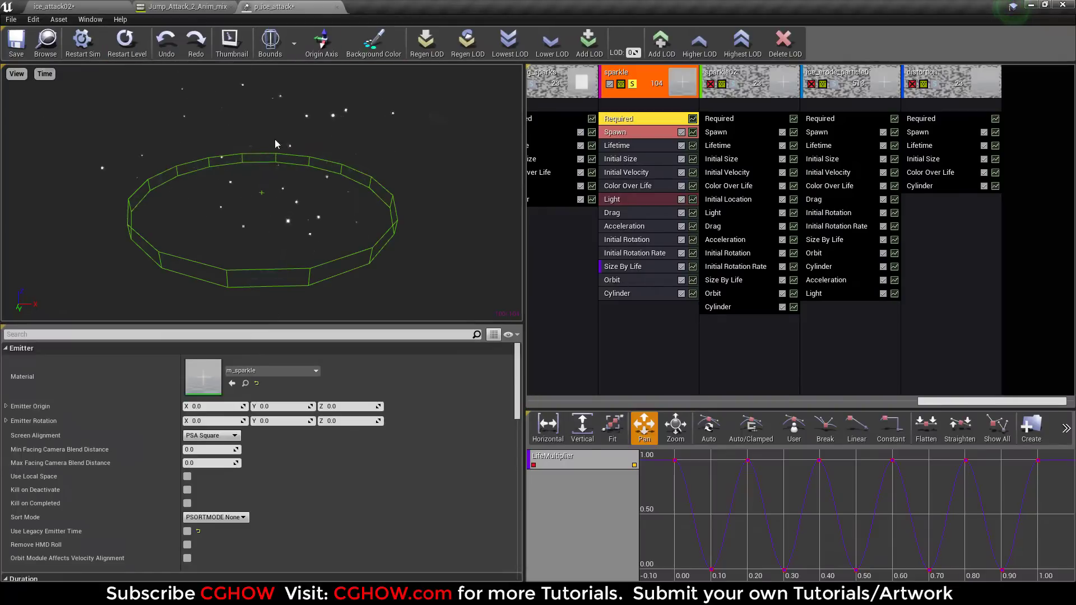
Preview the sparkle02 emitter on its own, and switch the solo to the ice_erode_particle01 emitter.
{"action": "left_click", "coordinate": [631, 85]}
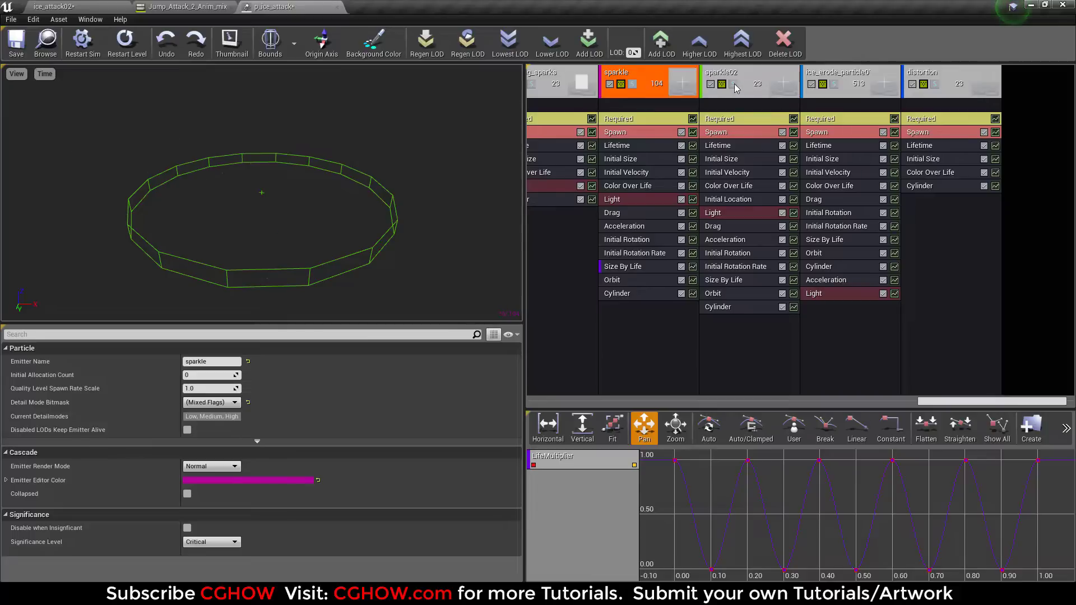
{"action": "left_click", "coordinate": [734, 84]}
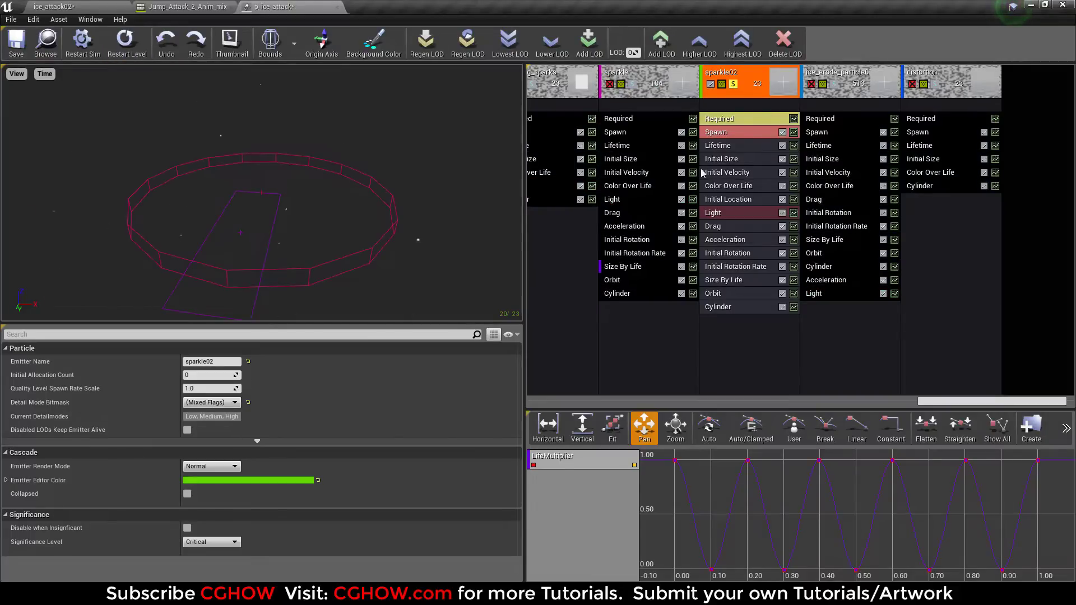
{"action": "left_click", "coordinate": [733, 84]}
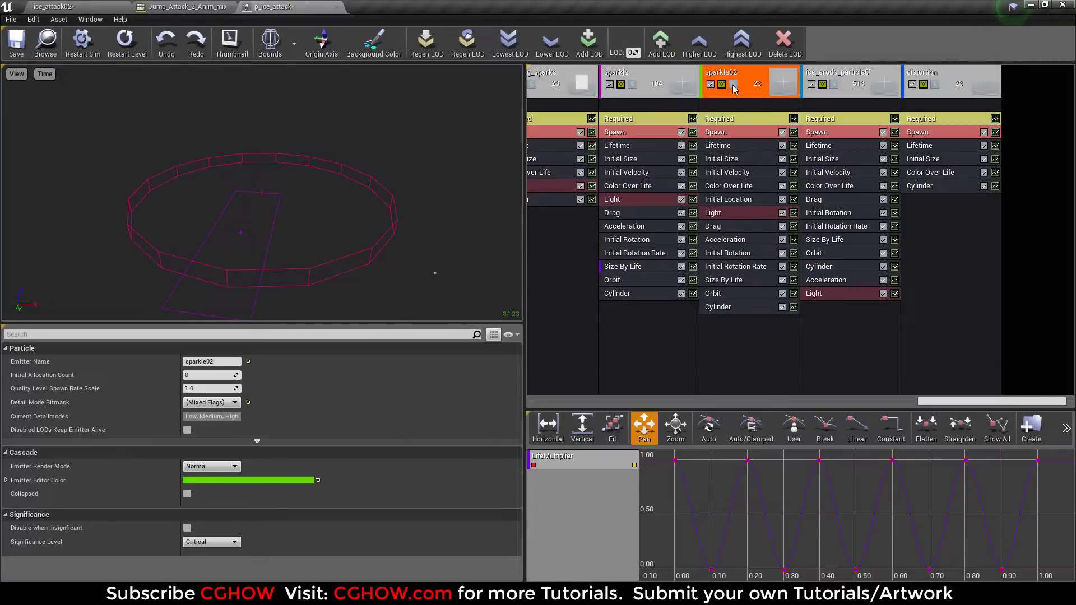
{"action": "left_click", "coordinate": [834, 84]}
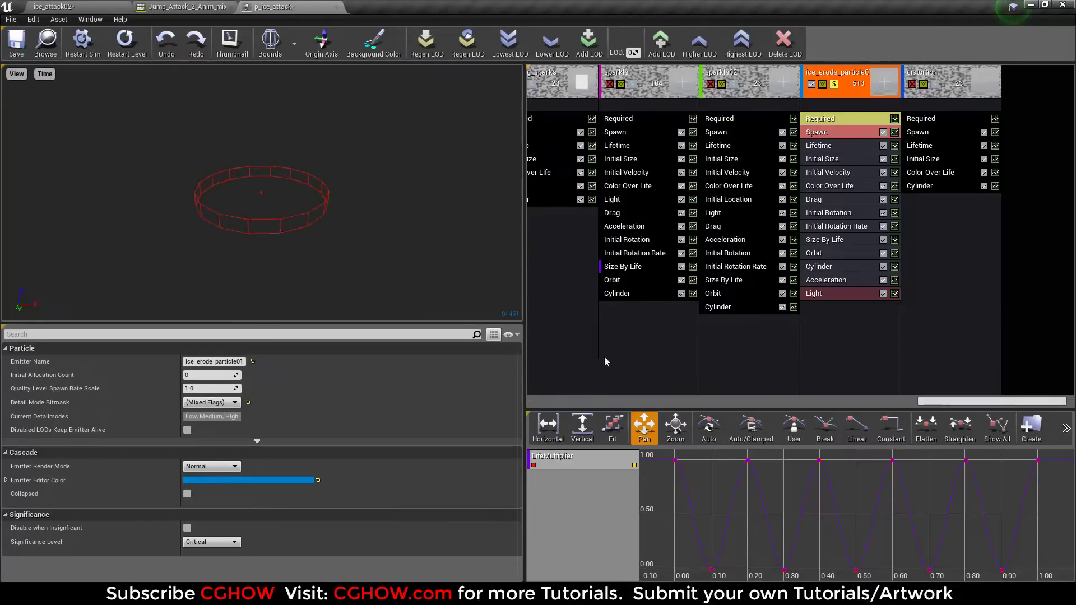
Add the ice01 through ice08 mesh emitters one after another to the solo alongside ice_erode_particle01 and watch the preview.
{"action": "left_click_drag", "start_coordinate": [936, 402], "coordinate": [499, 401]}
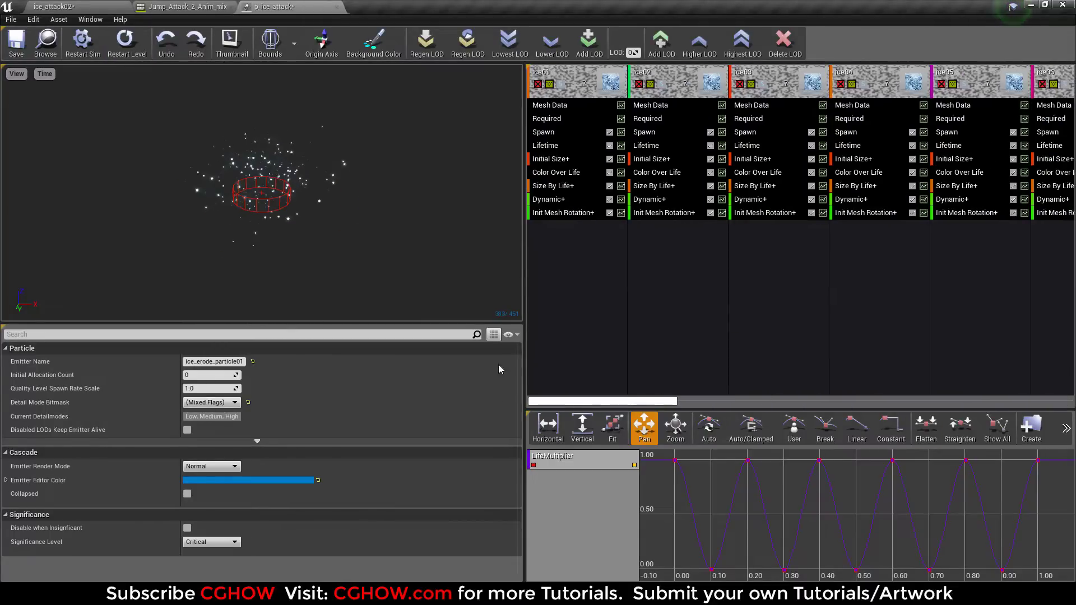
{"action": "left_click", "coordinate": [560, 84]}
{"action": "left_click", "coordinate": [662, 84]}
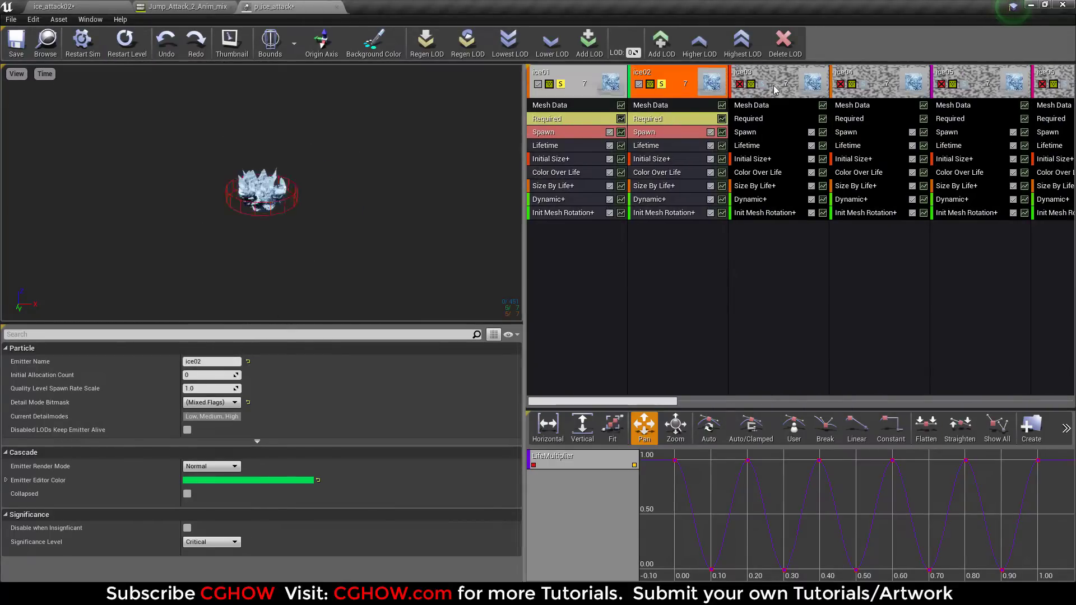
{"action": "left_click", "coordinate": [762, 84]}
{"action": "left_click", "coordinate": [863, 84]}
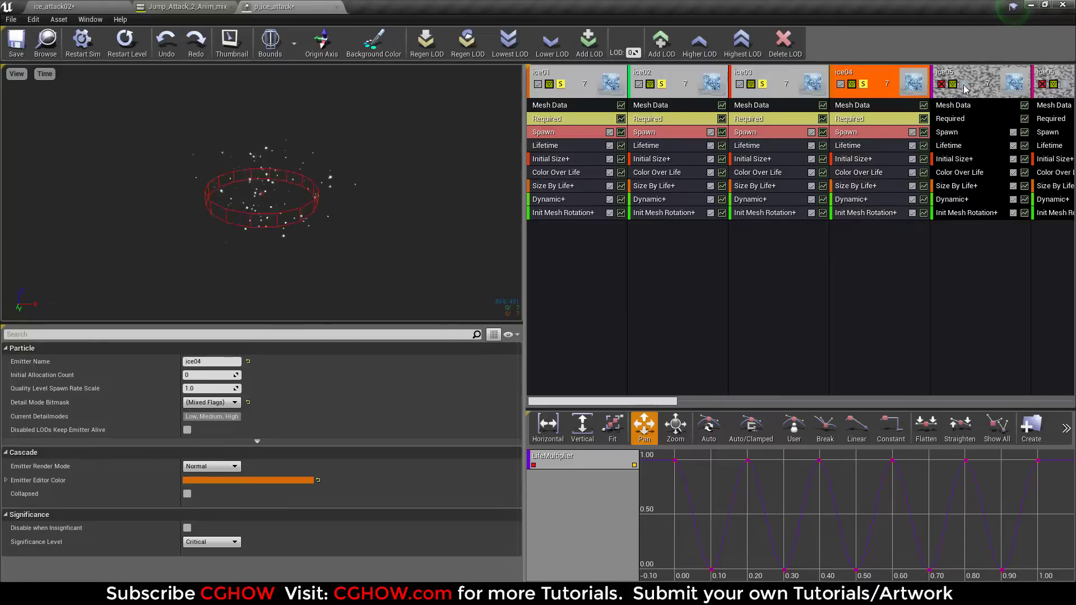
{"action": "left_click", "coordinate": [964, 85]}
{"action": "left_click_drag", "start_coordinate": [716, 403], "coordinate": [741, 403]}
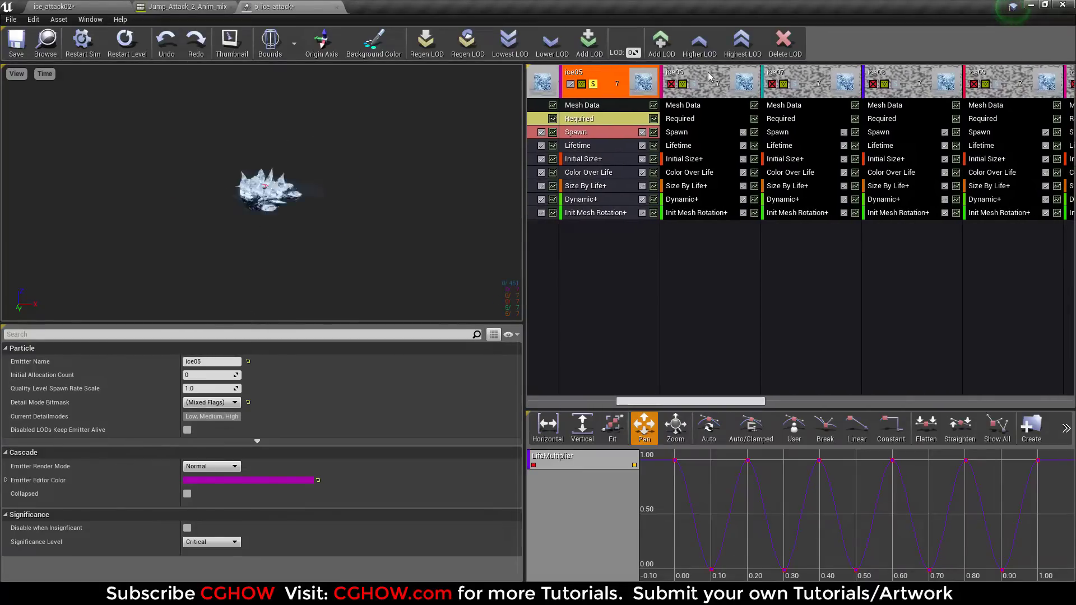
{"action": "left_click", "coordinate": [697, 91]}
{"action": "left_click", "coordinate": [796, 90]}
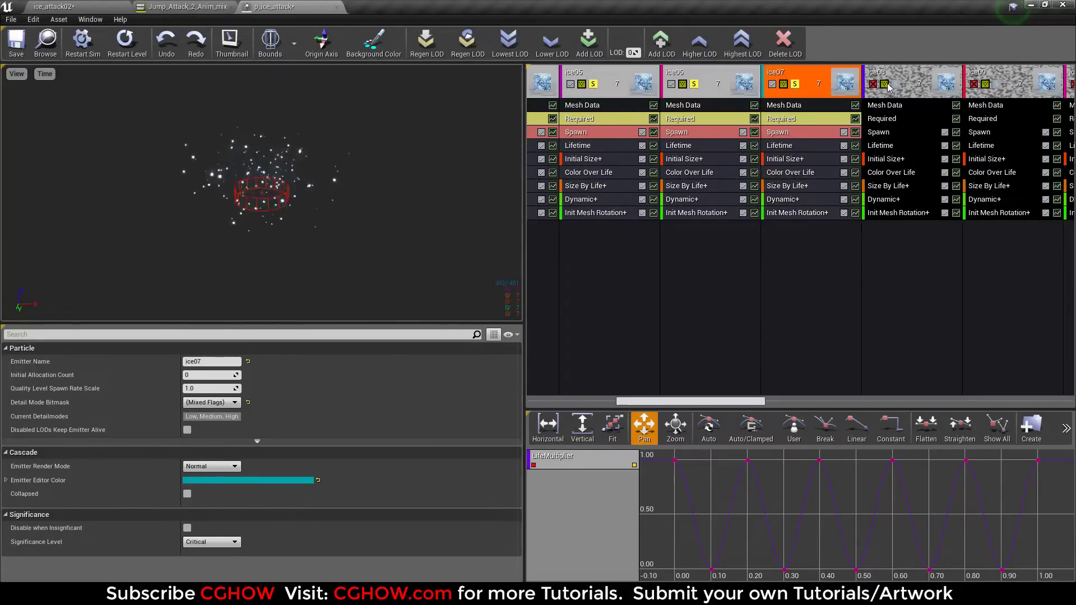
{"action": "left_click", "coordinate": [889, 88]}
Add the ice09, ice010, ice011 and ice012 emitters to the solo and replay the combined ice burst.
{"action": "left_click_drag", "start_coordinate": [732, 400], "coordinate": [832, 401]}
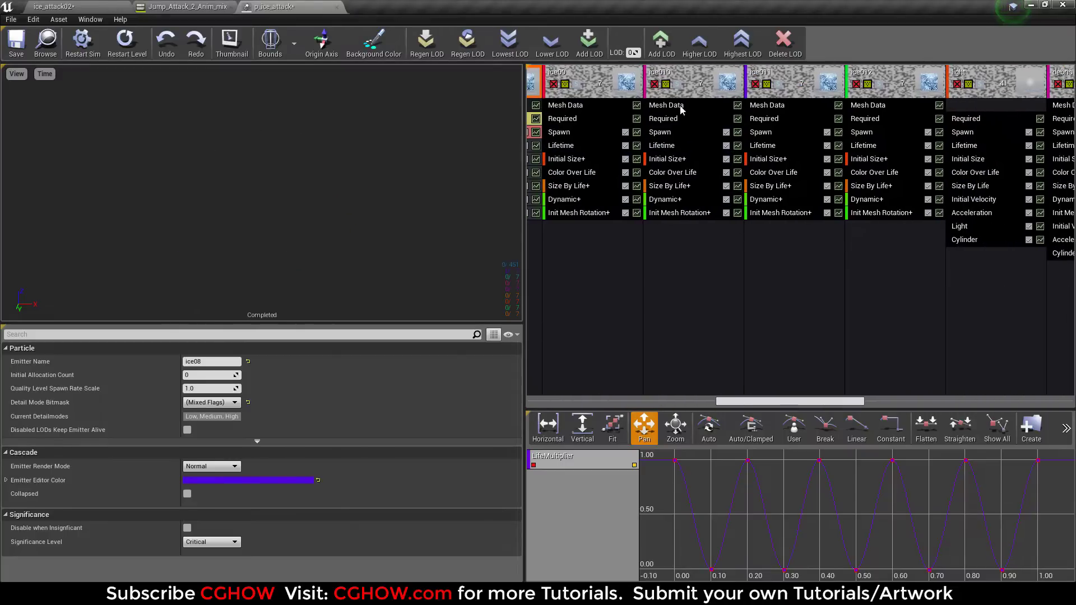
{"action": "left_click", "coordinate": [577, 86]}
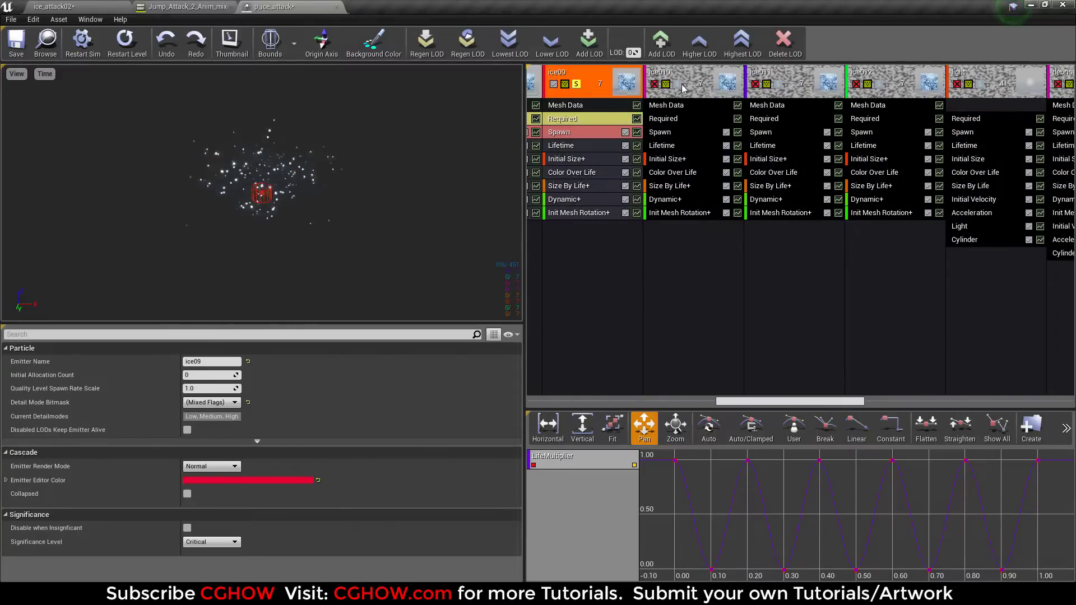
{"action": "left_click", "coordinate": [683, 89]}
{"action": "left_click", "coordinate": [783, 90]}
{"action": "left_click", "coordinate": [881, 89]}
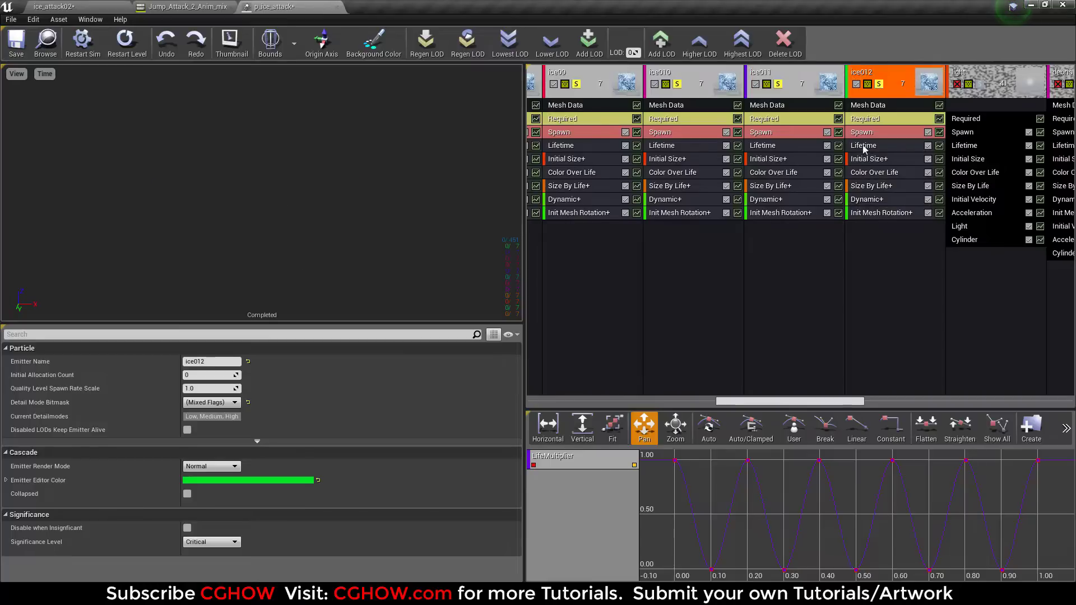
{"action": "left_click_drag", "start_coordinate": [829, 404], "coordinate": [892, 404]}
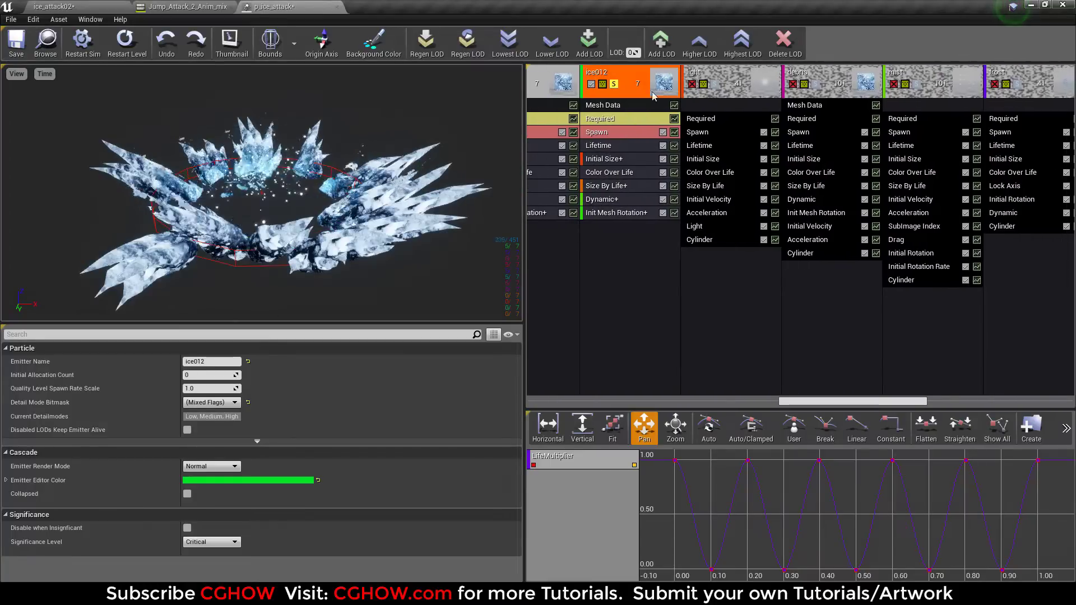
{"action": "left_click", "coordinate": [124, 42]}
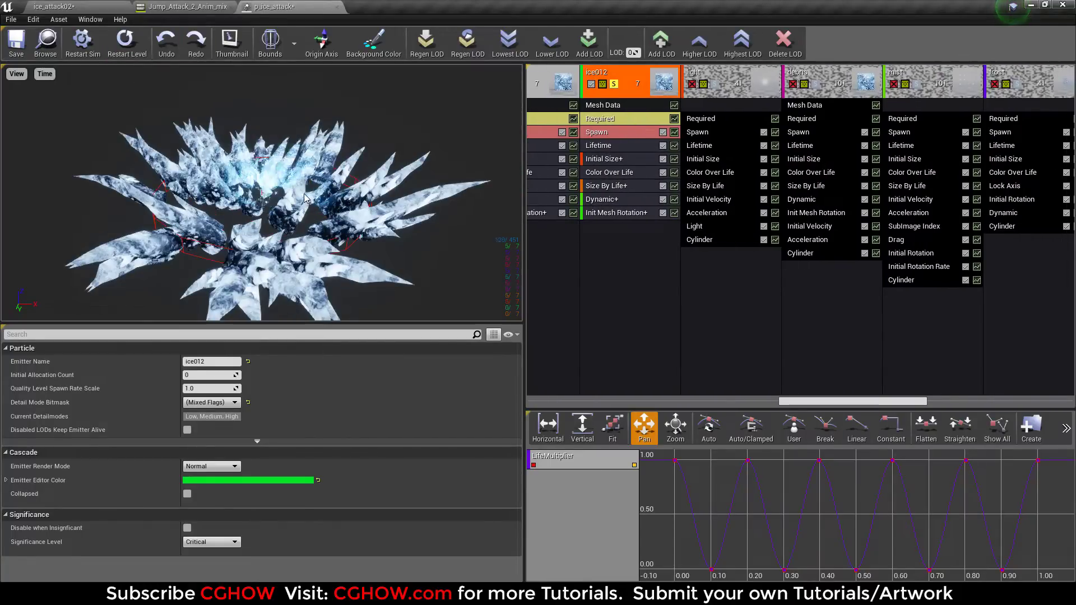
Include the distortion emitter in the solo and replay the effect.
{"action": "left_click_drag", "start_coordinate": [898, 402], "coordinate": [1058, 409]}
{"action": "left_click", "coordinate": [902, 90]}
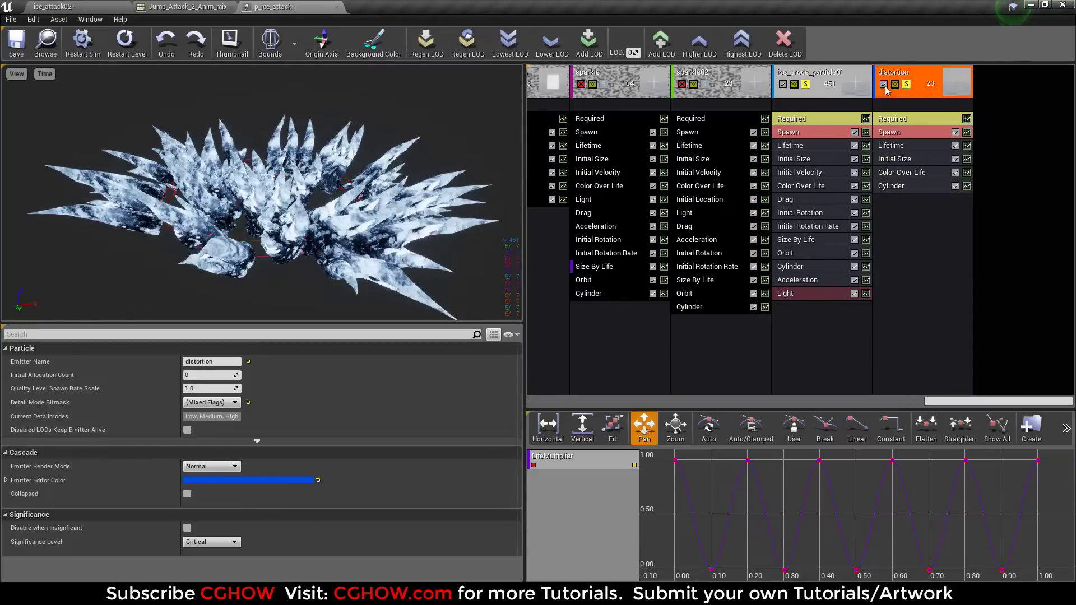
{"action": "left_click", "coordinate": [116, 47]}
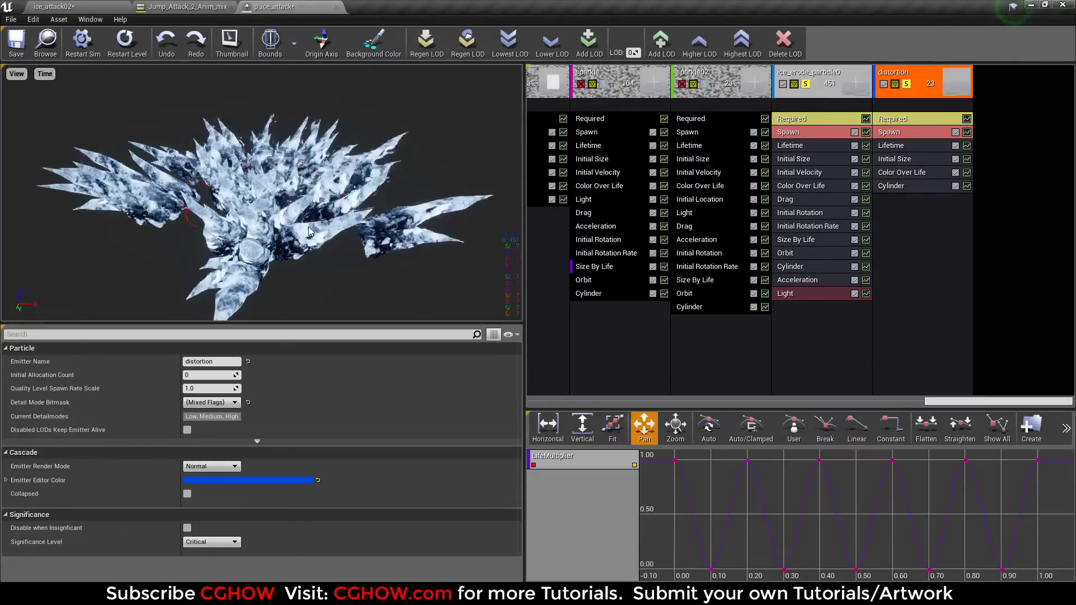
Open the distortion emitter's M_Heat_Distortion material from its Required settings and inspect its T_Water_N texture sample.
{"action": "left_click", "coordinate": [897, 119]}
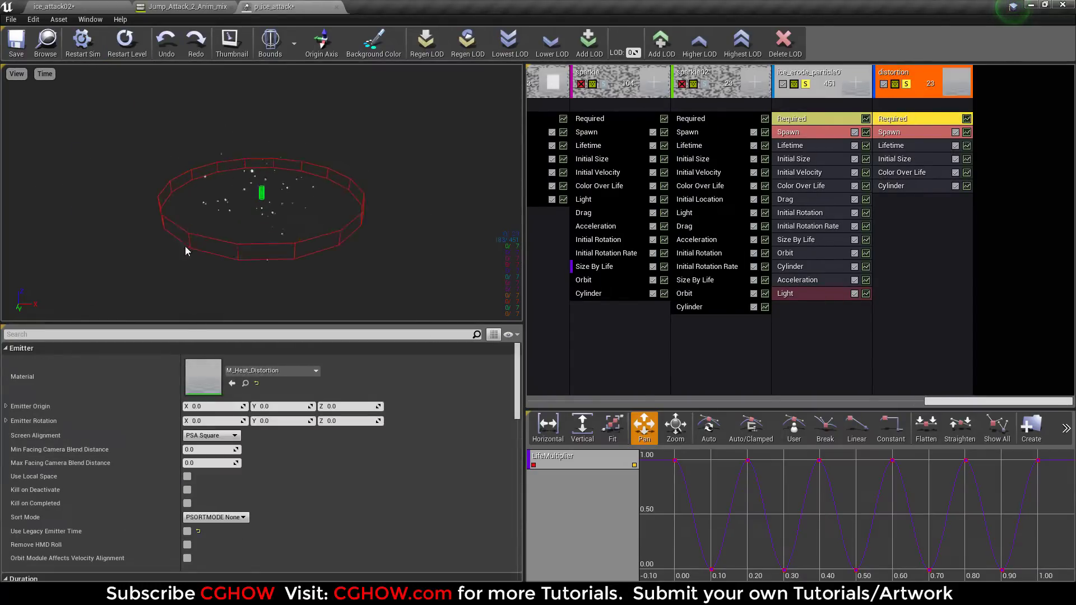
{"action": "double_click", "coordinate": [200, 384]}
{"action": "right_click_drag", "start_coordinate": [644, 395], "coordinate": [874, 330]}
{"action": "scroll", "coordinate": [779, 363], "scroll_direction": "down", "scroll_amount": 3}
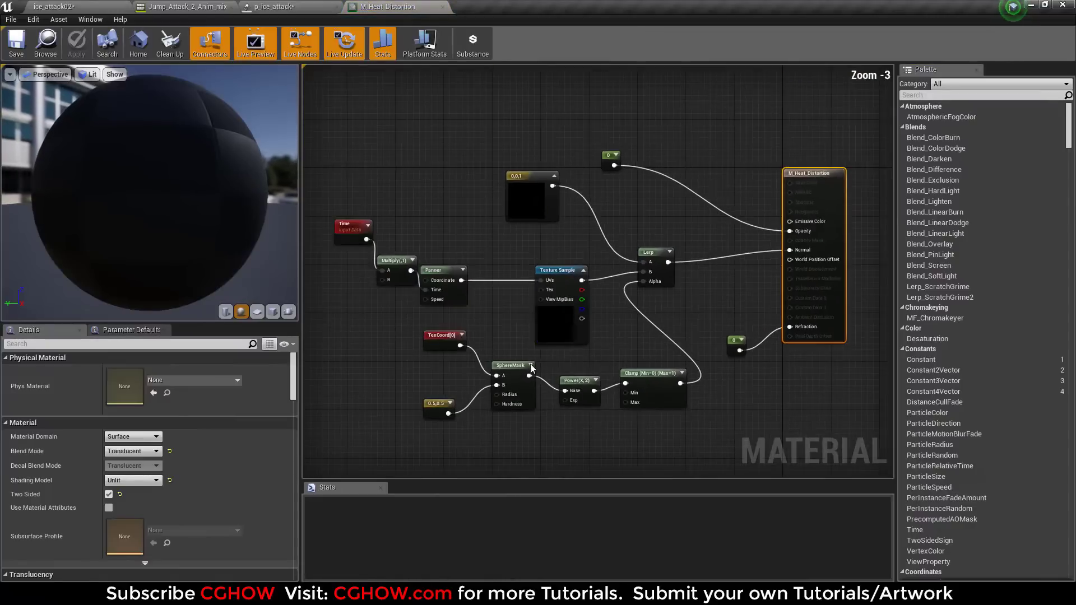
{"action": "left_click", "coordinate": [582, 292]}
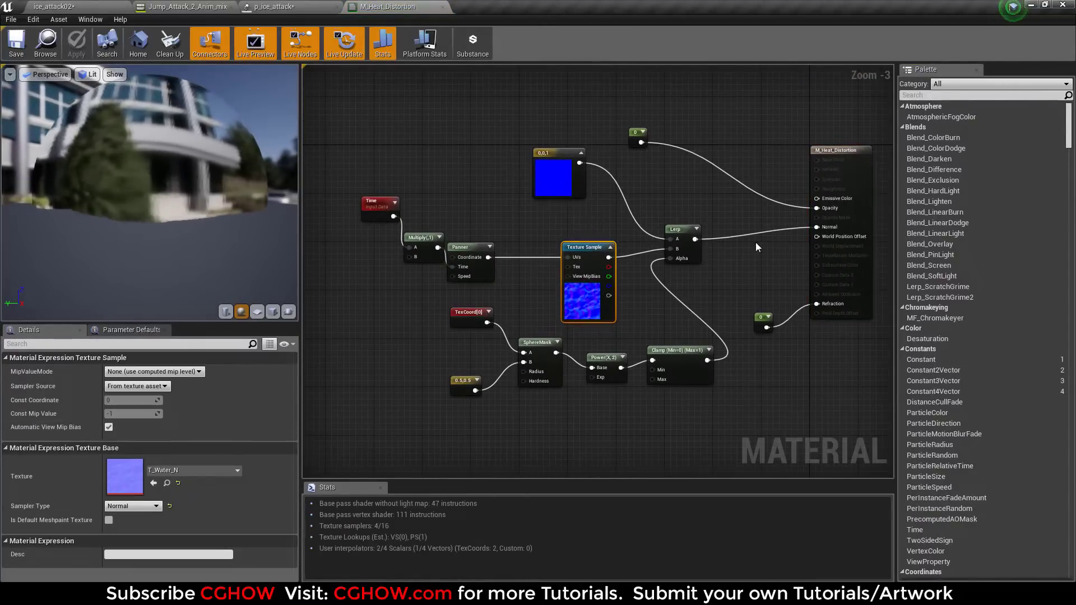
Move the Time and Multiply nodes away from the Panner, and close M_Heat_Distortion with its changes applied.
{"action": "left_click_drag", "start_coordinate": [354, 171], "coordinate": [374, 267]}
{"action": "left_click", "coordinate": [442, 8]}
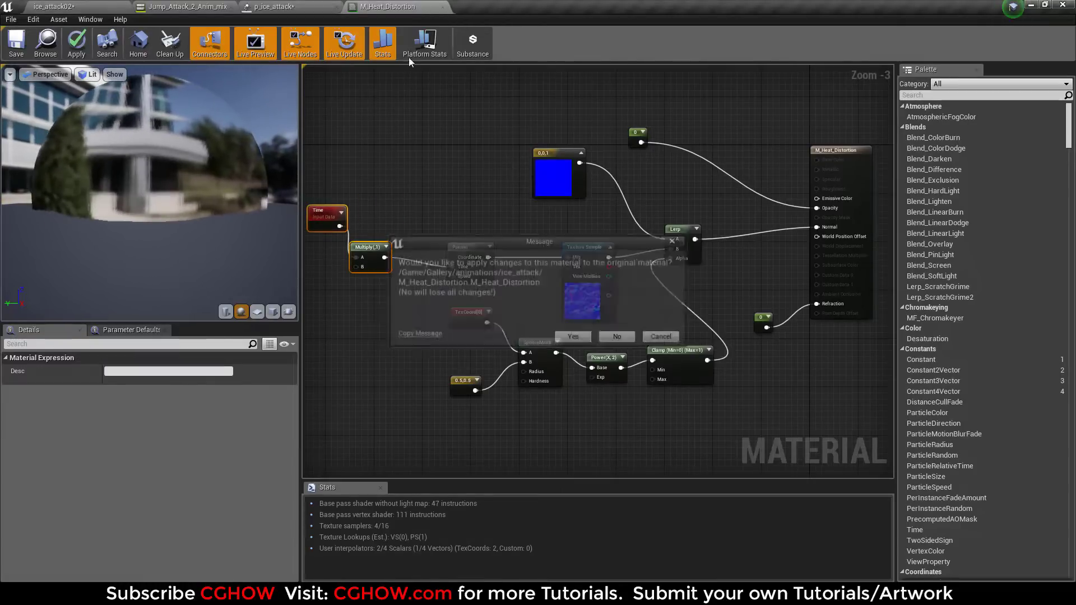
{"action": "left_click", "coordinate": [573, 334]}
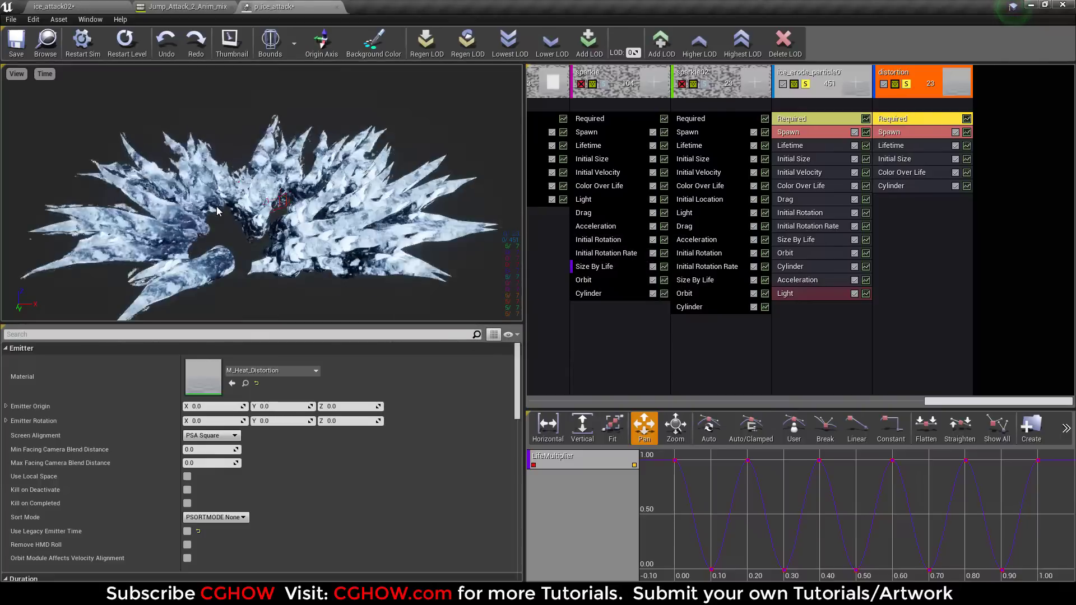
Replay the soloed emitters, clear the solo on distortion and ice_erode_particle01, and replay the complete effect with all emitters active.
{"action": "left_click", "coordinate": [124, 48]}
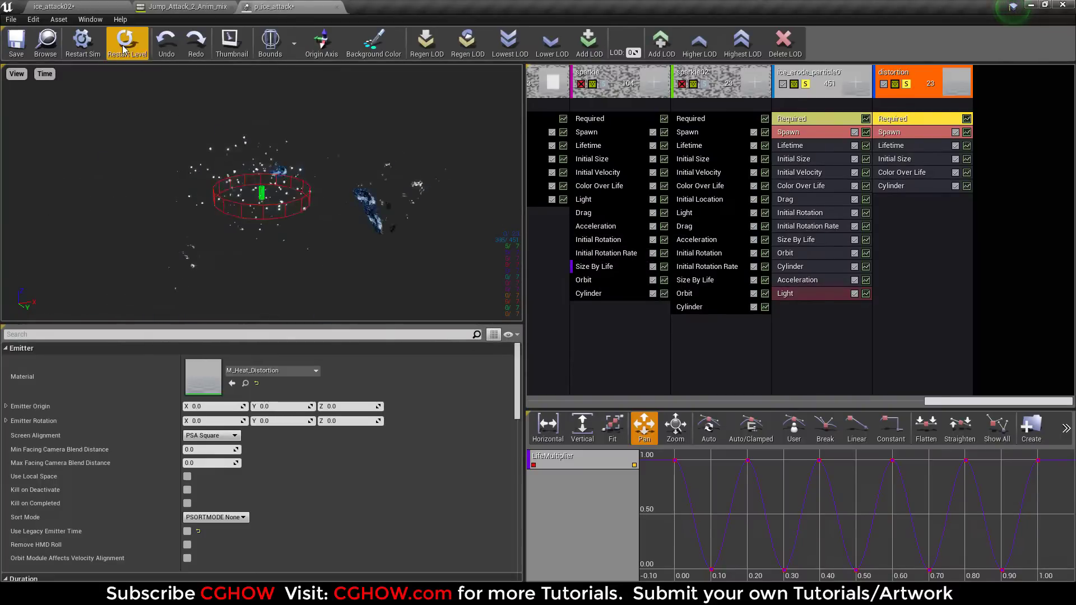
{"action": "left_click", "coordinate": [62, 48]}
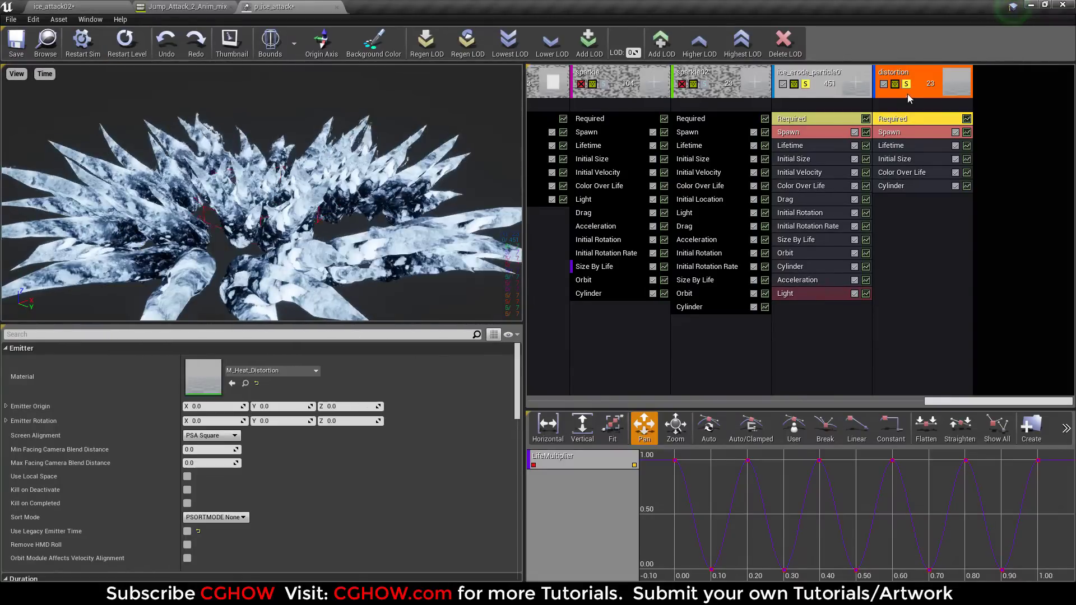
{"action": "left_click", "coordinate": [905, 84]}
{"action": "left_click", "coordinate": [805, 84]}
{"action": "left_click", "coordinate": [137, 56]}
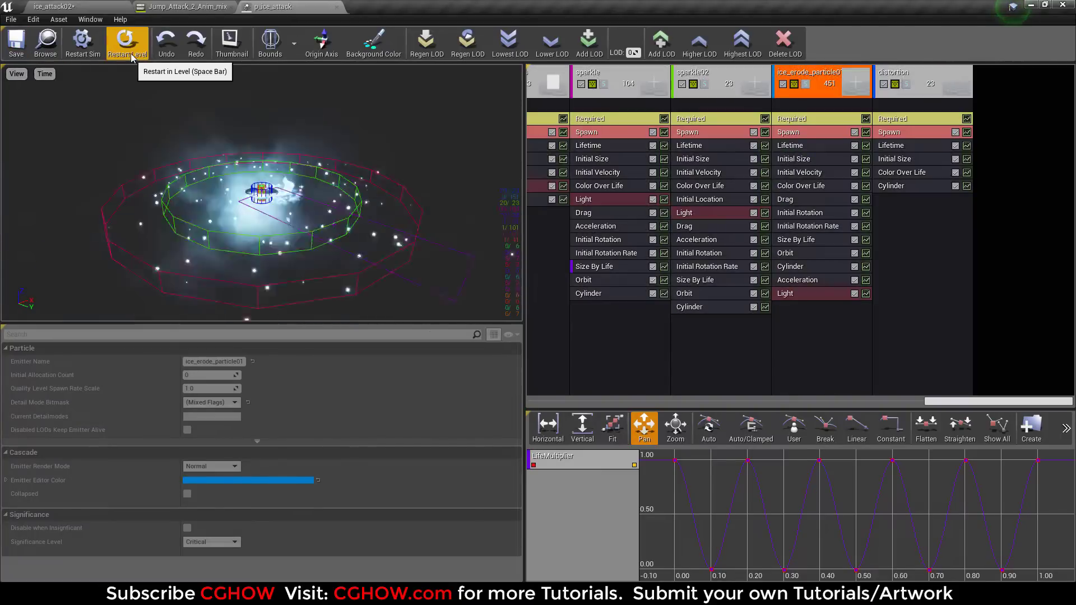
{"action": "left_click", "coordinate": [124, 42]}
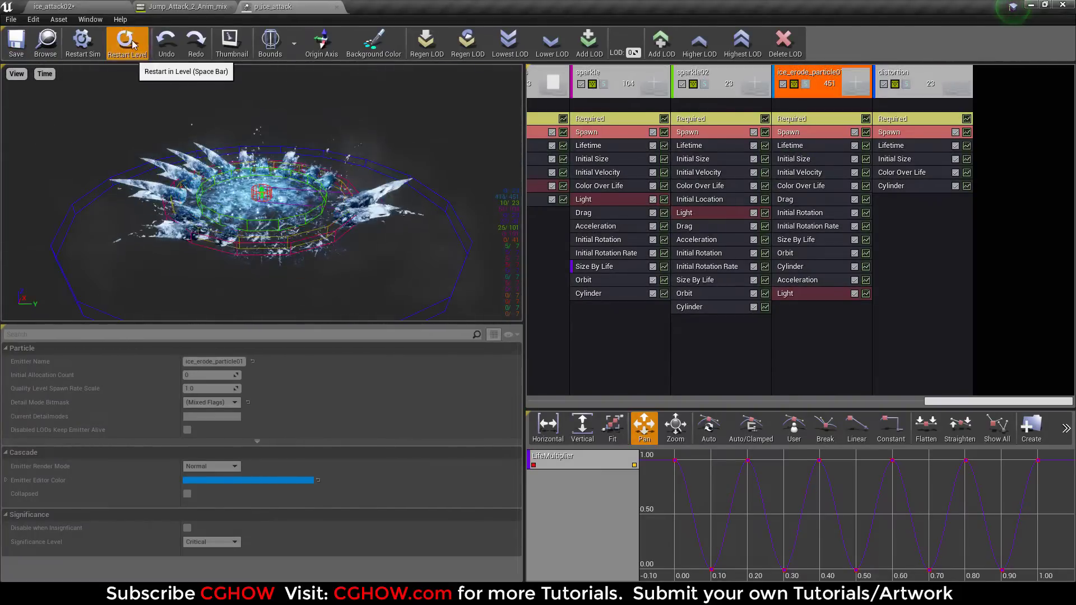
Detach the p_ice_attack editor into a wide floating window below the level viewport, with the ice01 emitter in view.
{"action": "left_click_drag", "start_coordinate": [285, 7], "coordinate": [85, 337]}
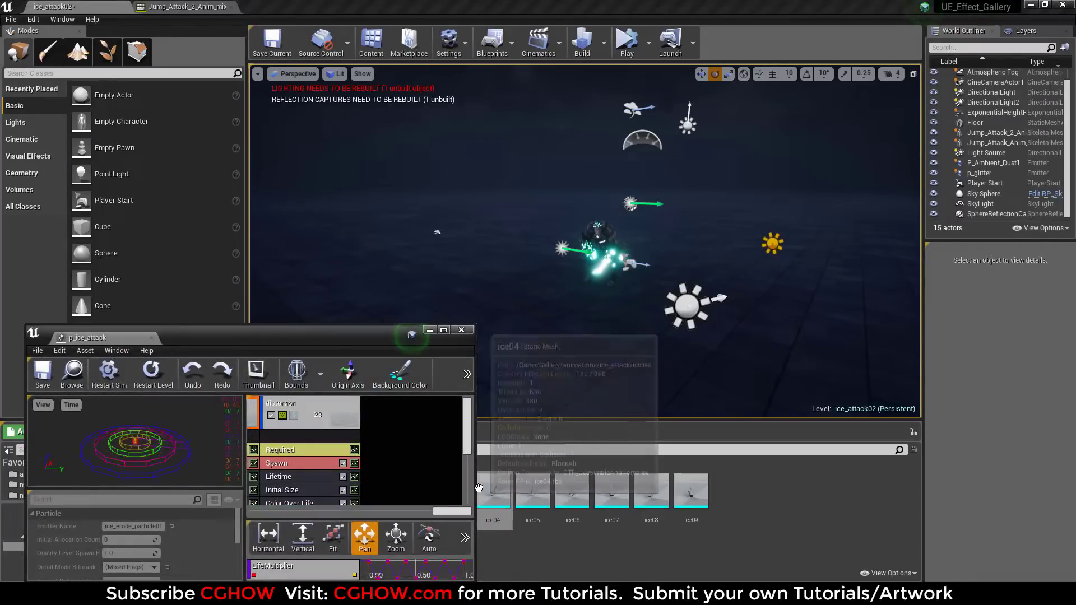
{"action": "left_click_drag", "start_coordinate": [476, 492], "coordinate": [1060, 494]}
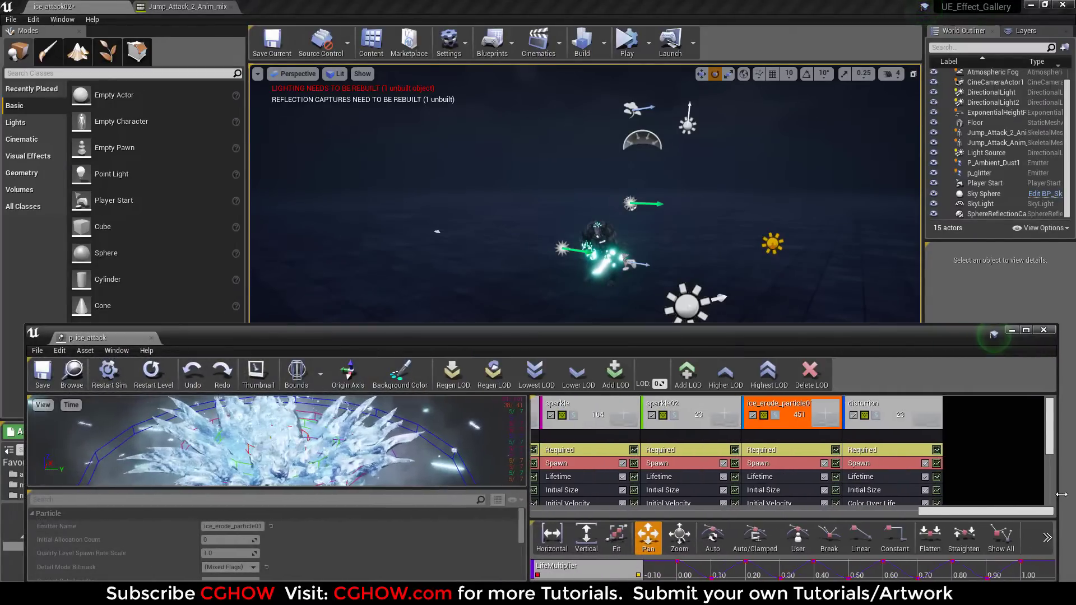
{"action": "left_click_drag", "start_coordinate": [627, 325], "coordinate": [614, 422]}
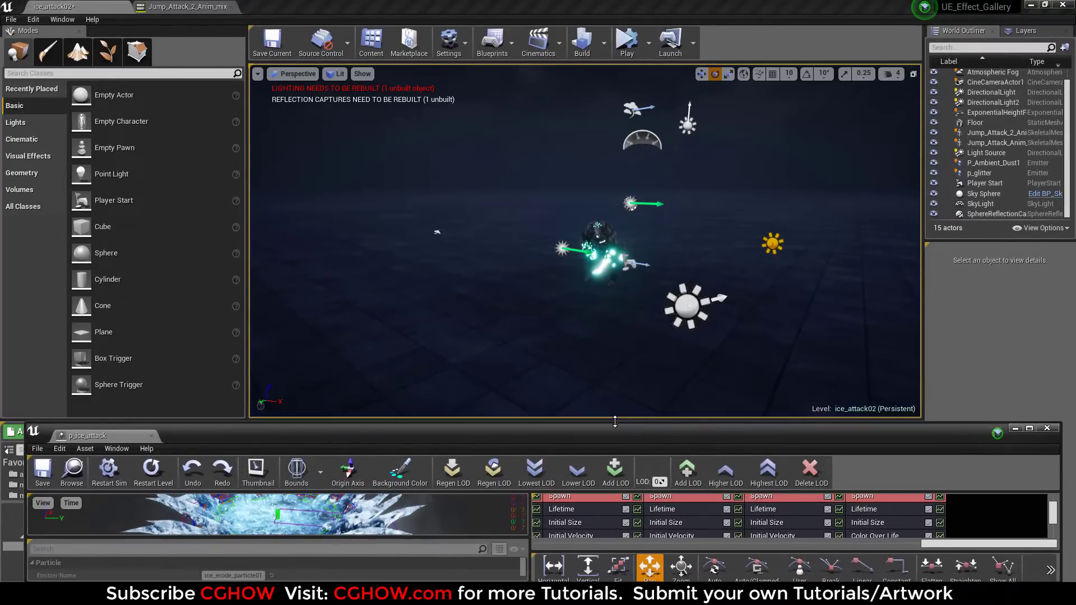
{"action": "left_click_drag", "start_coordinate": [1053, 511], "coordinate": [1053, 502]}
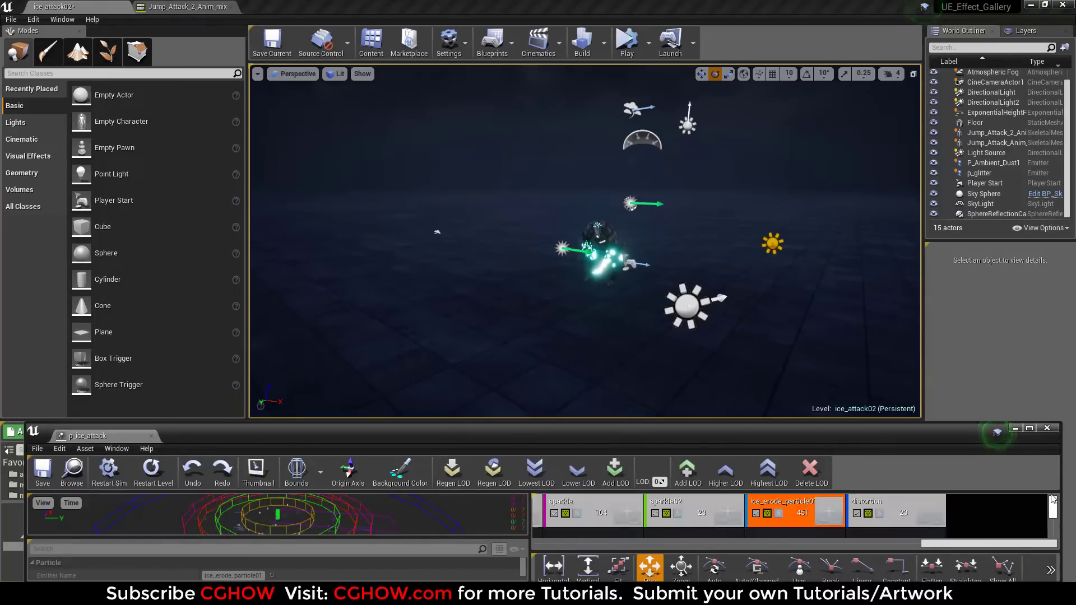
{"action": "left_click_drag", "start_coordinate": [1031, 544], "coordinate": [643, 543]}
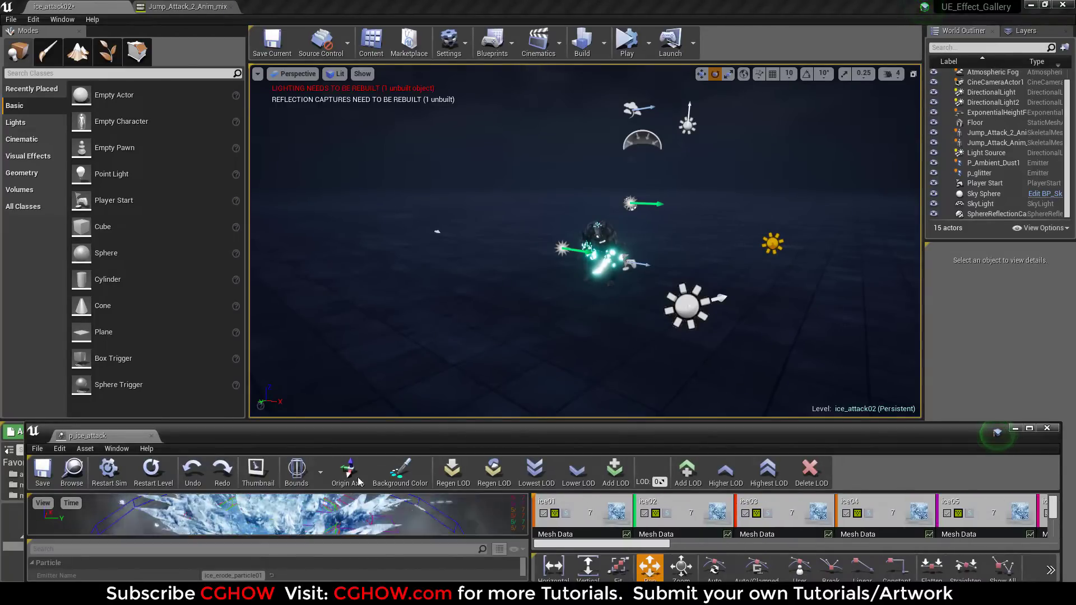
Run the ice_attack02 level simulation and solo the ice01 through ice04 emitters one by one to watch them in the level.
{"action": "left_click", "coordinate": [626, 41]}
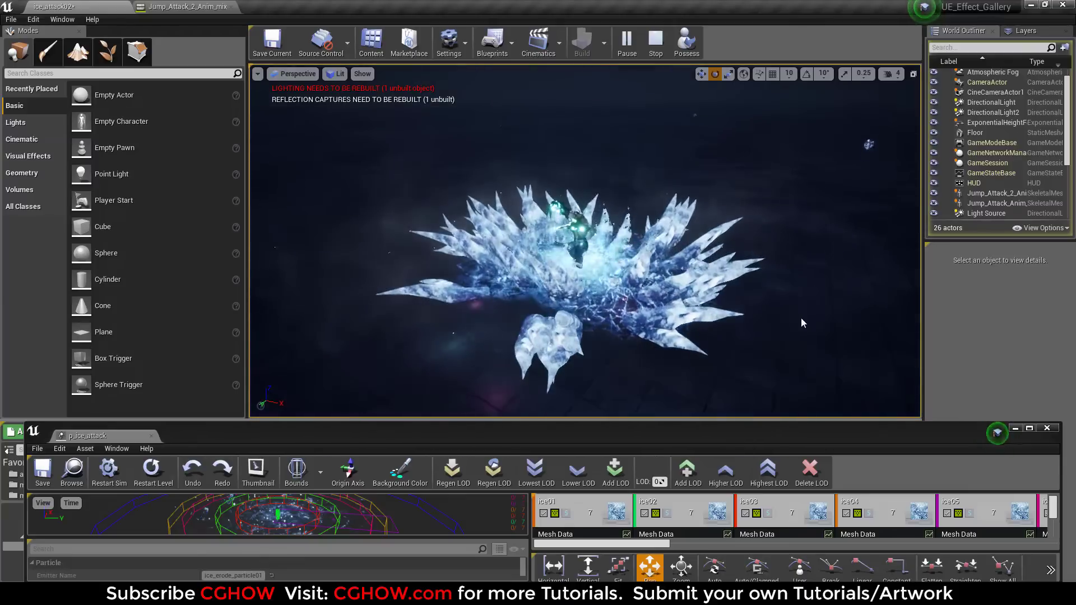
{"action": "left_click", "coordinate": [566, 513]}
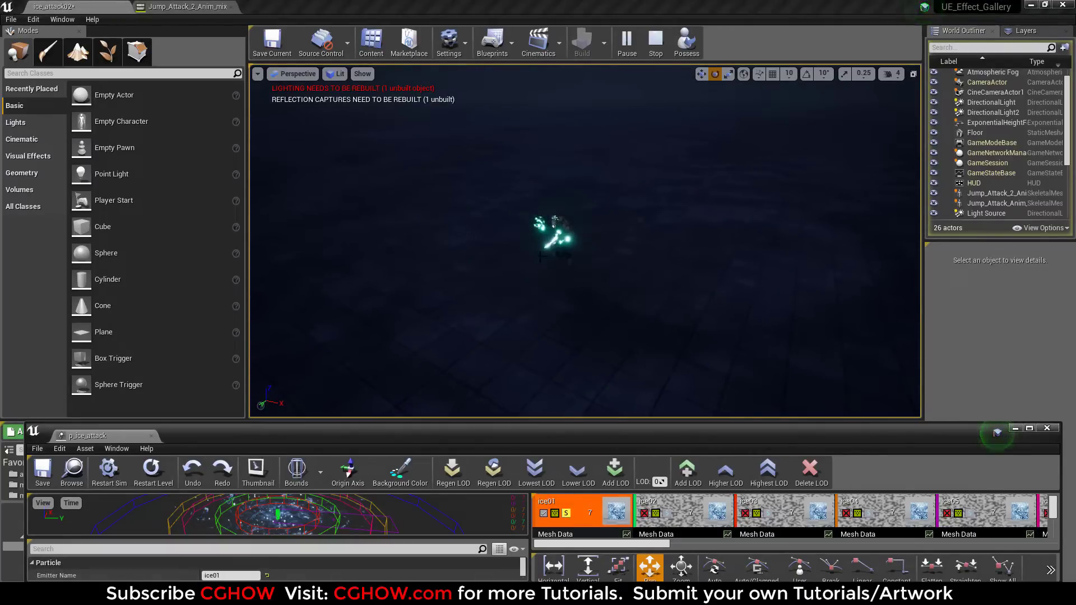
{"action": "left_click", "coordinate": [668, 514]}
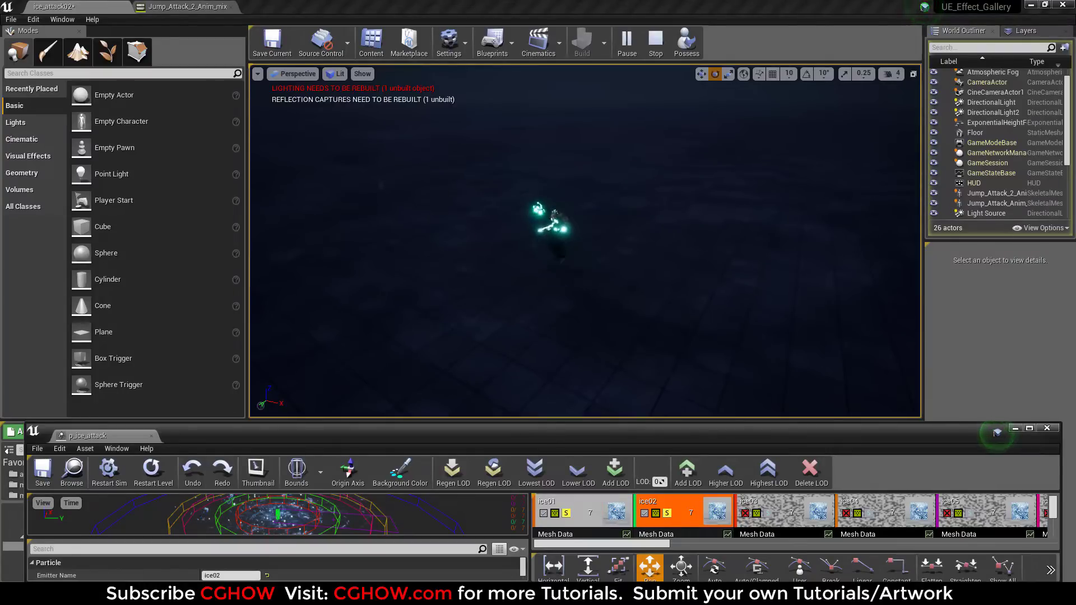
{"action": "left_click", "coordinate": [768, 514]}
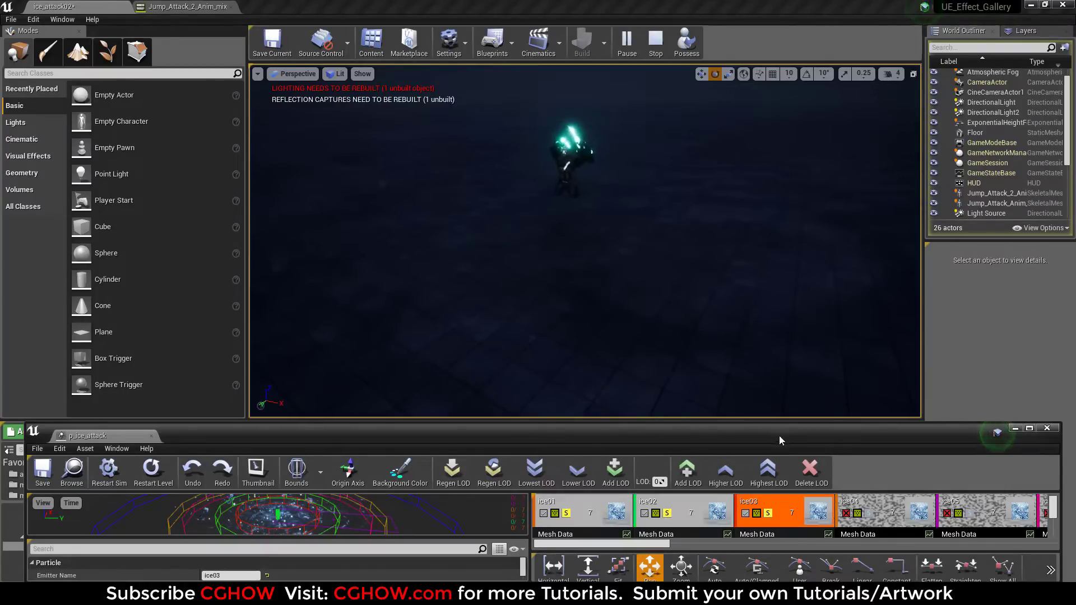
{"action": "left_click", "coordinate": [867, 513]}
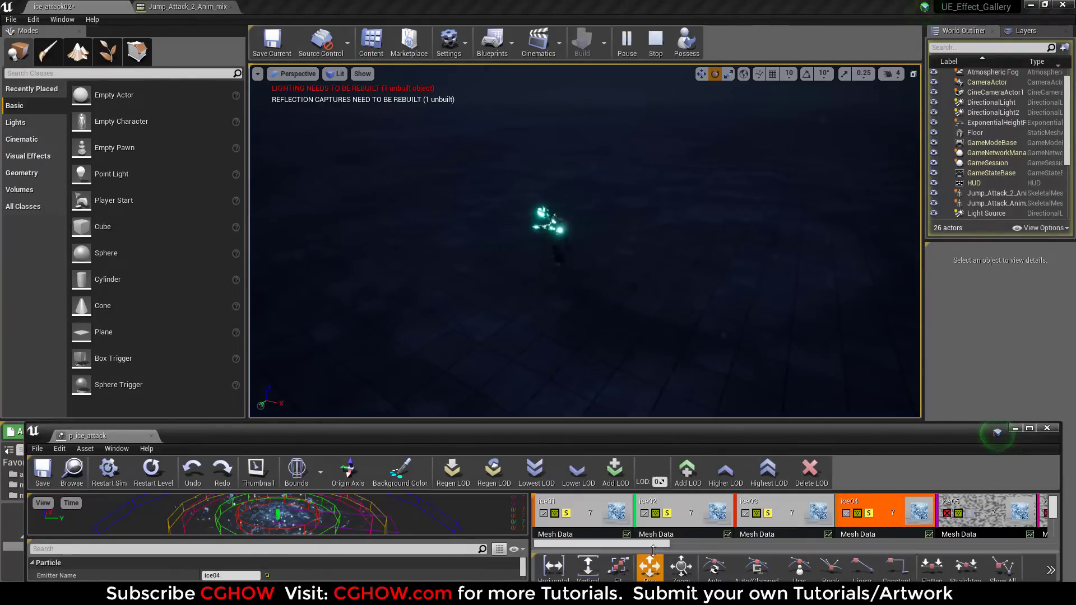
Solo the ice05 through ice09 emitters one by one to add them to the simulated effect in the level.
{"action": "left_click_drag", "start_coordinate": [644, 549], "coordinate": [708, 530]}
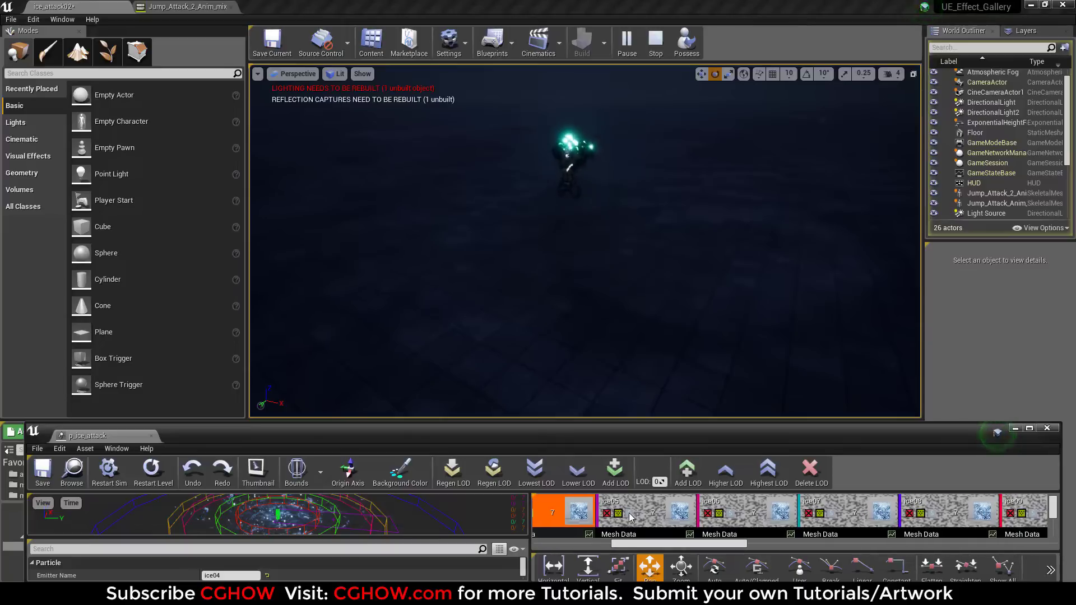
{"action": "left_click", "coordinate": [633, 517]}
{"action": "left_click", "coordinate": [732, 514]}
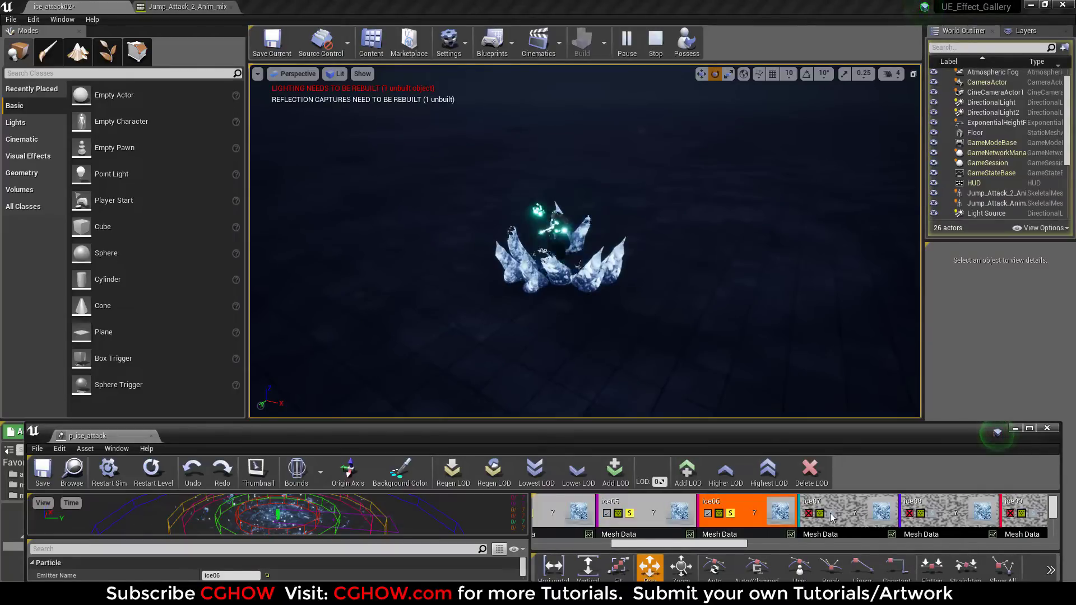
{"action": "left_click", "coordinate": [832, 515]}
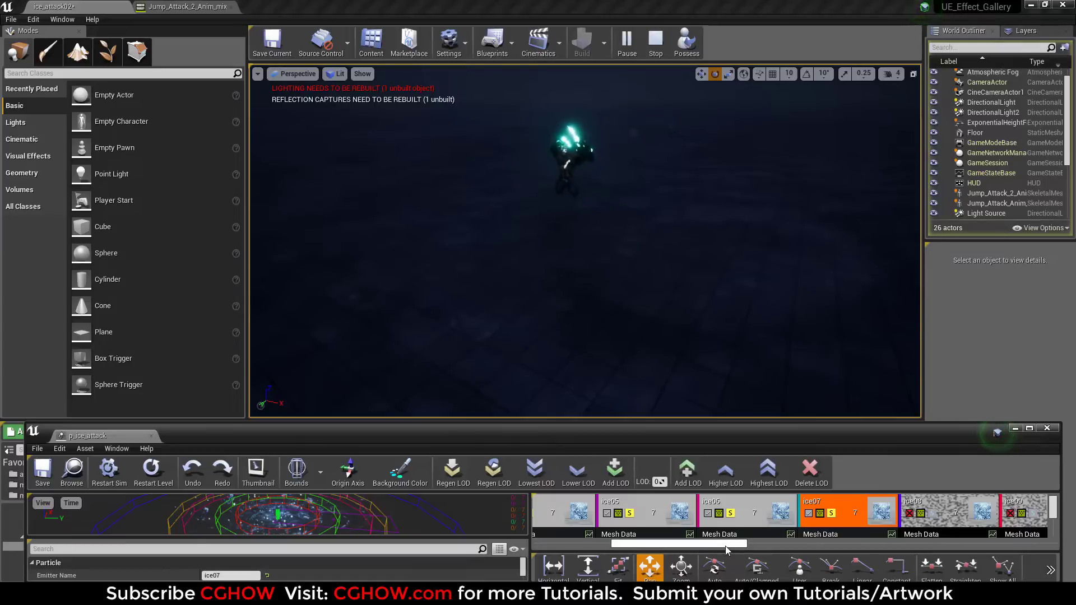
{"action": "left_click_drag", "start_coordinate": [725, 546], "coordinate": [764, 546]}
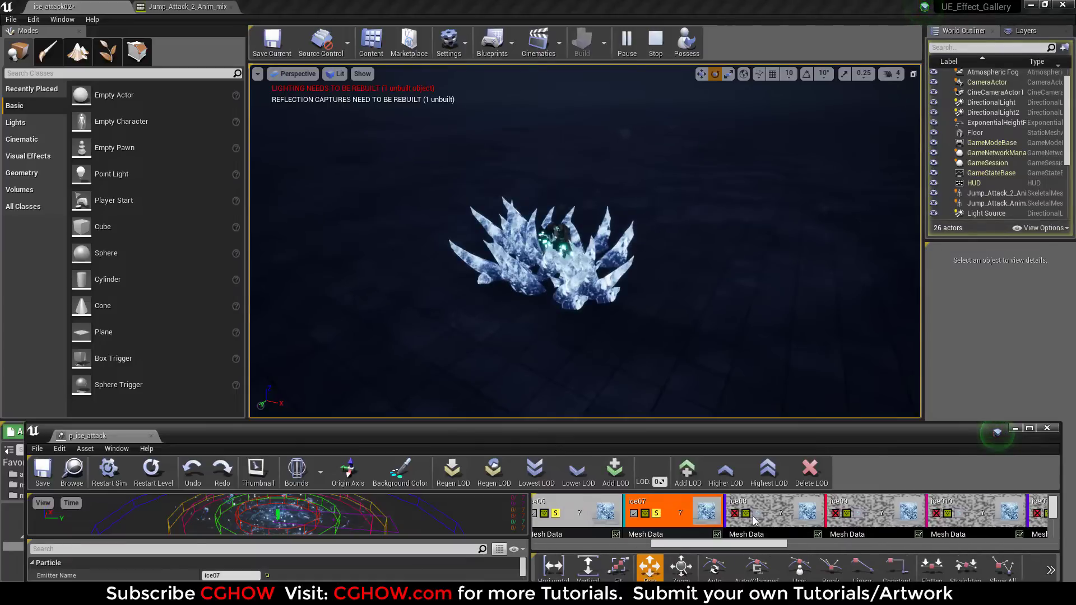
{"action": "left_click", "coordinate": [758, 519]}
{"action": "left_click", "coordinate": [859, 517]}
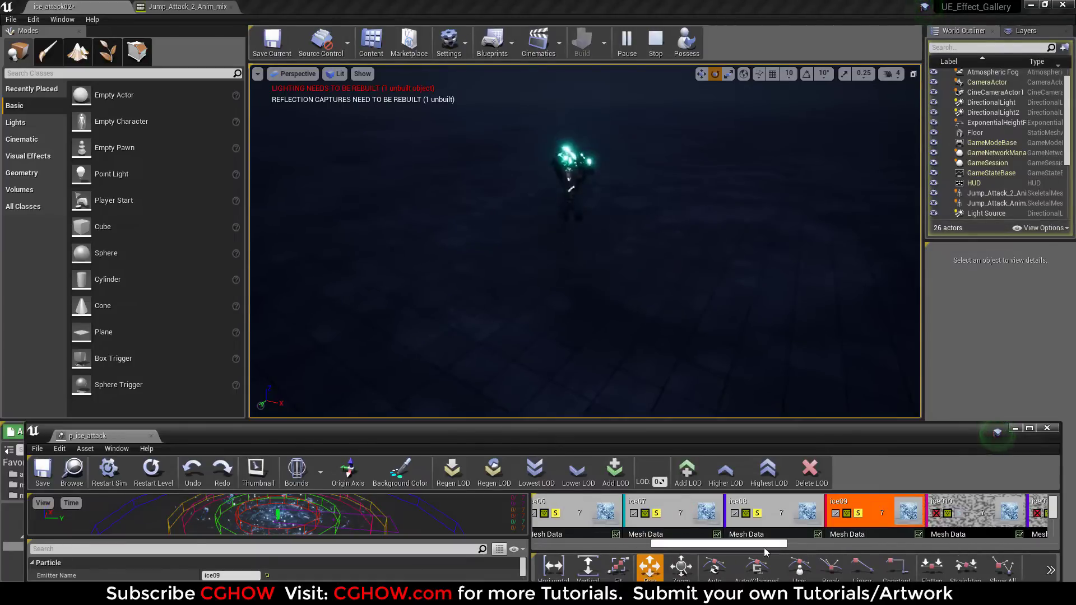
Solo the ice010, ice011 and ice012 emitters so the whole ring of ice spikes plays in the level.
{"action": "left_click_drag", "start_coordinate": [769, 544], "coordinate": [803, 540]}
{"action": "left_click", "coordinate": [834, 523]}
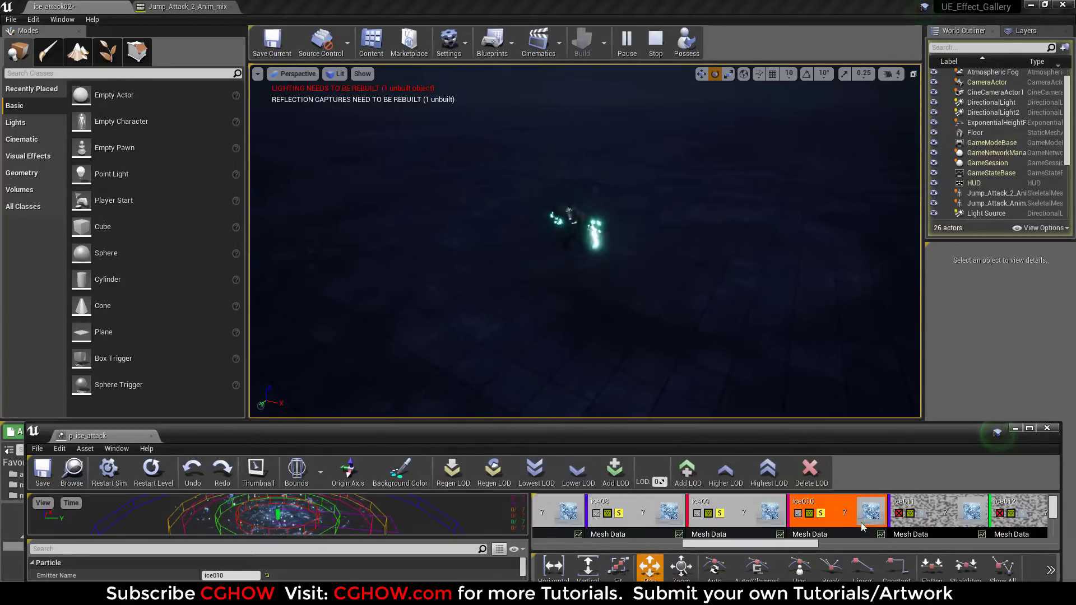
{"action": "left_click", "coordinate": [923, 519]}
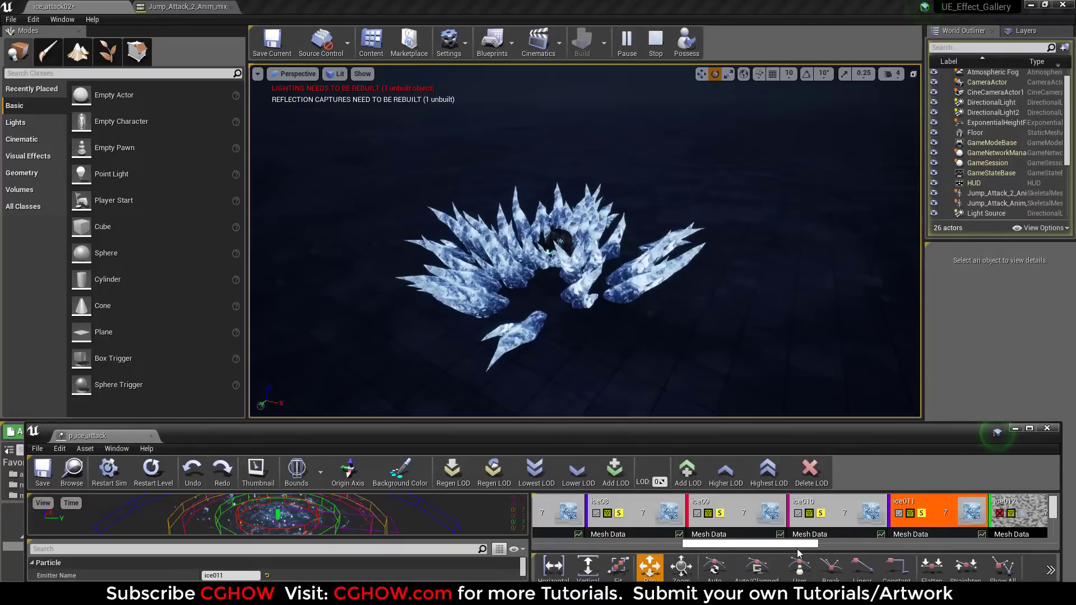
{"action": "scroll", "coordinate": [663, 526], "scroll_direction": "down", "scroll_amount": 5}
{"action": "left_click", "coordinate": [641, 520]}
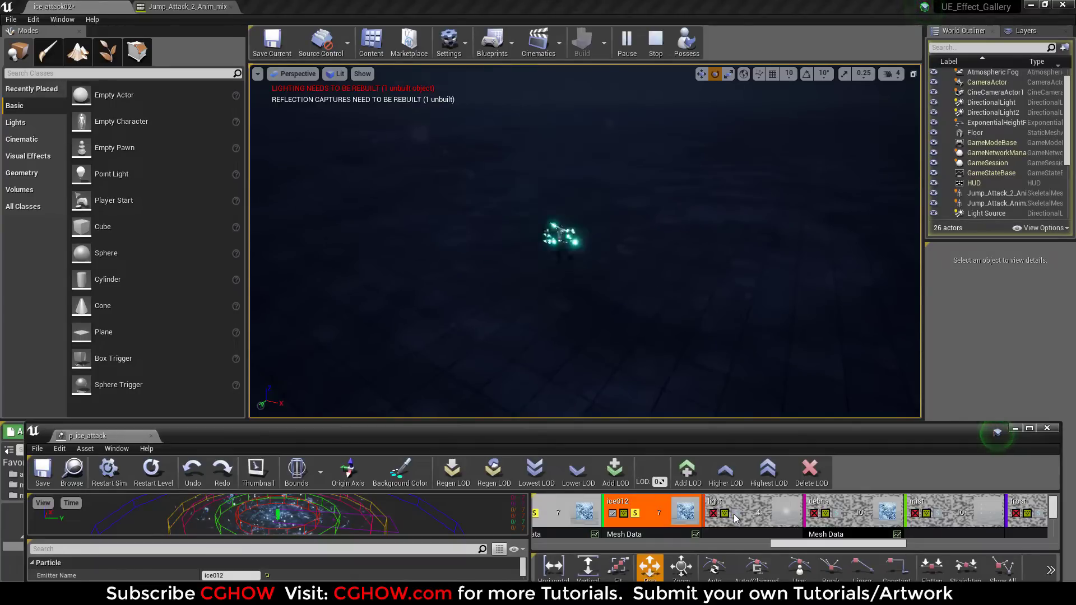
Add the light, debris and mist emitters to the soloed set and watch each one play in the level.
{"action": "left_click", "coordinate": [734, 516]}
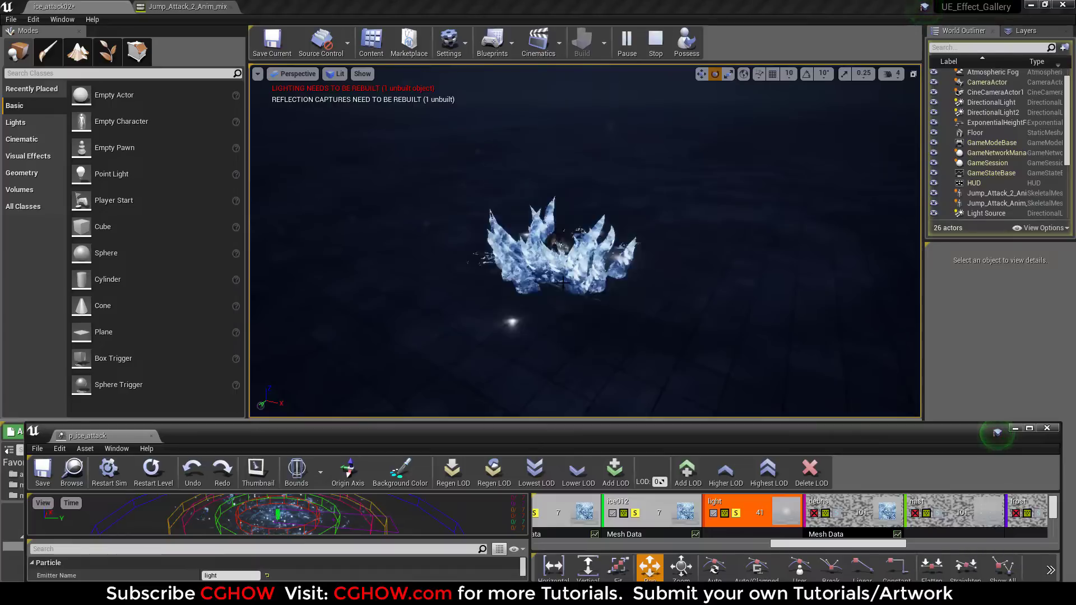
{"action": "left_click", "coordinate": [818, 508]}
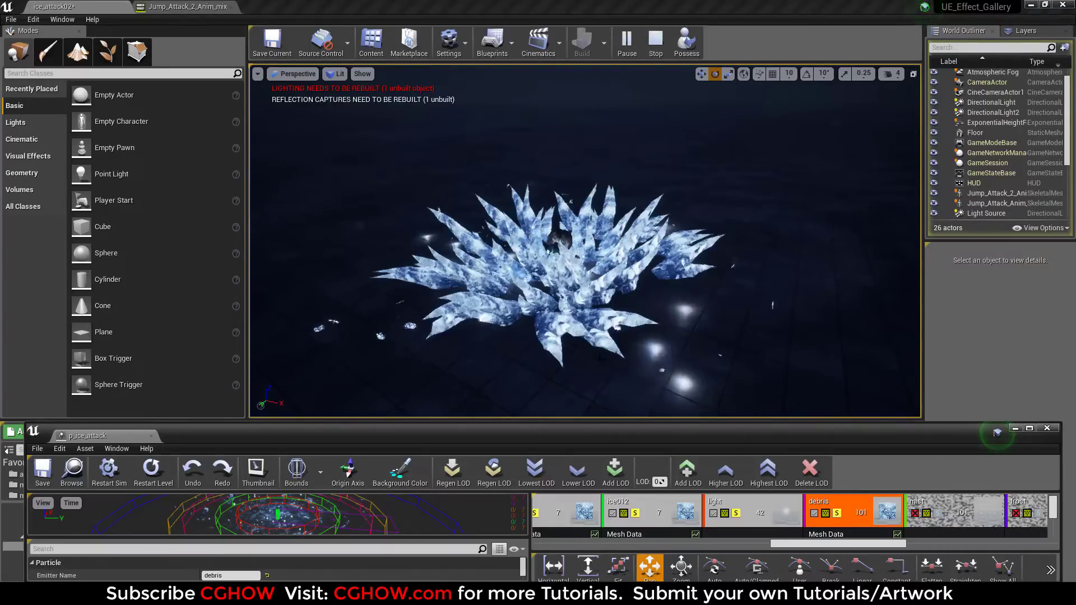
{"action": "left_click_drag", "start_coordinate": [879, 543], "coordinate": [907, 544]}
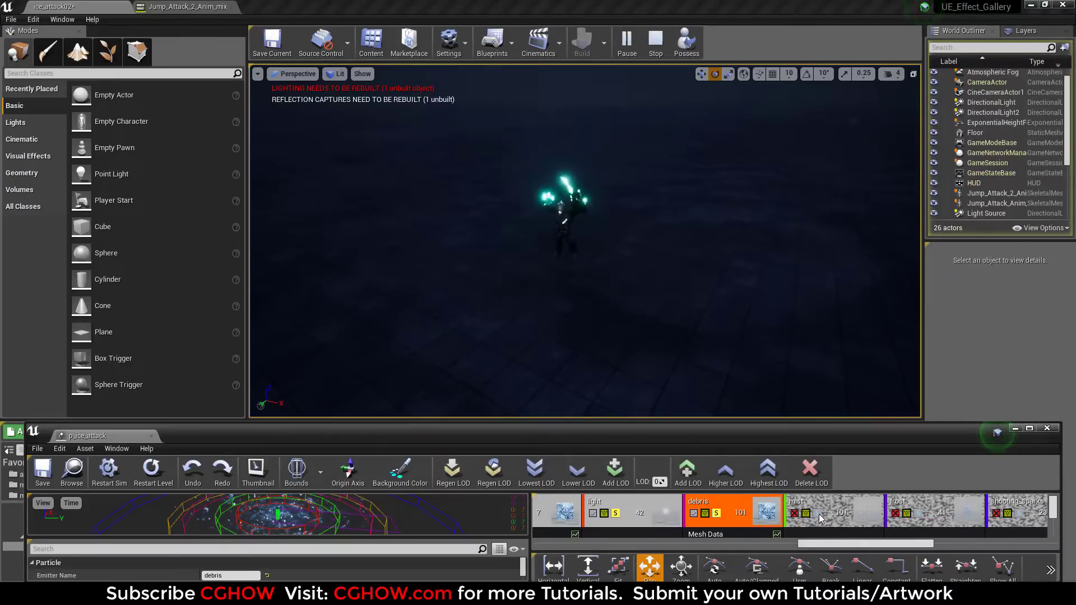
{"action": "left_click", "coordinate": [819, 518]}
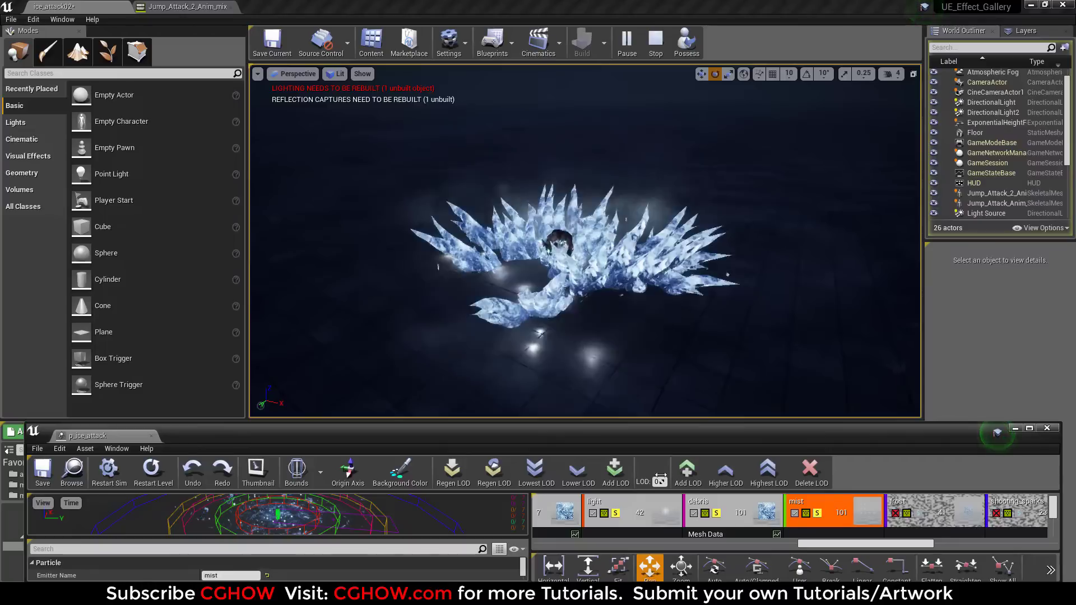
Solo the frost and shooting_sparks emitters and restart the effect in the level.
{"action": "left_click_drag", "start_coordinate": [905, 544], "coordinate": [924, 544]}
{"action": "left_click", "coordinate": [840, 518]}
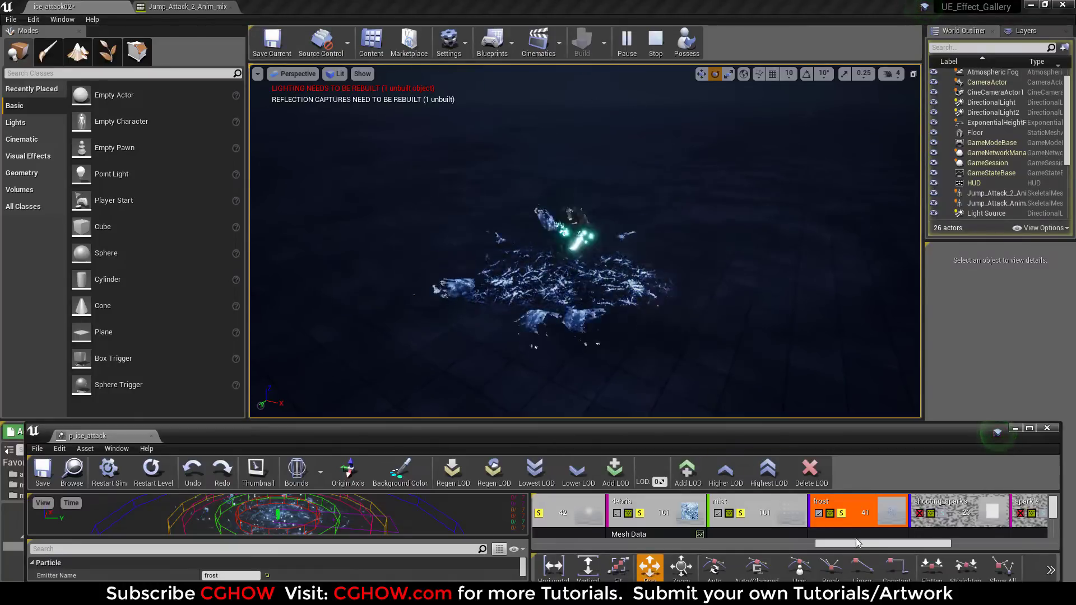
{"action": "left_click_drag", "start_coordinate": [872, 549], "coordinate": [891, 548]}
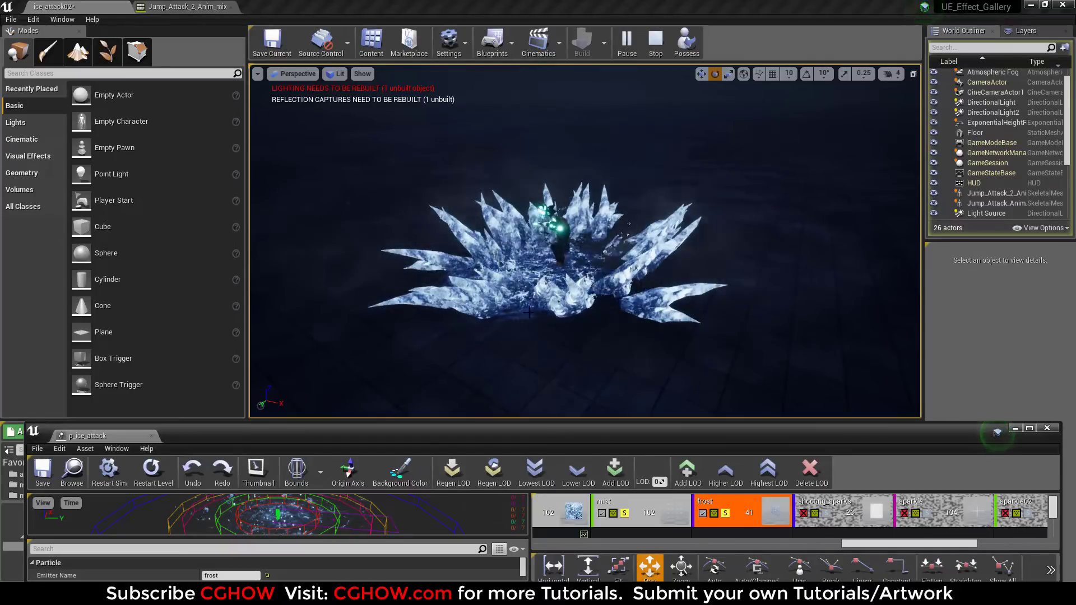
{"action": "left_click", "coordinate": [827, 519]}
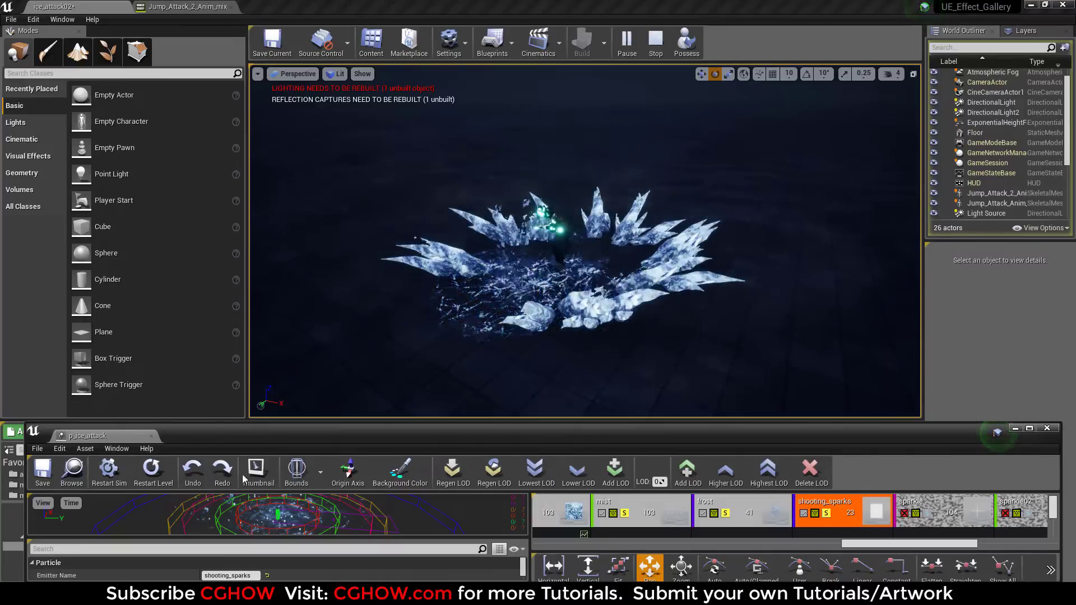
{"action": "left_click", "coordinate": [156, 485]}
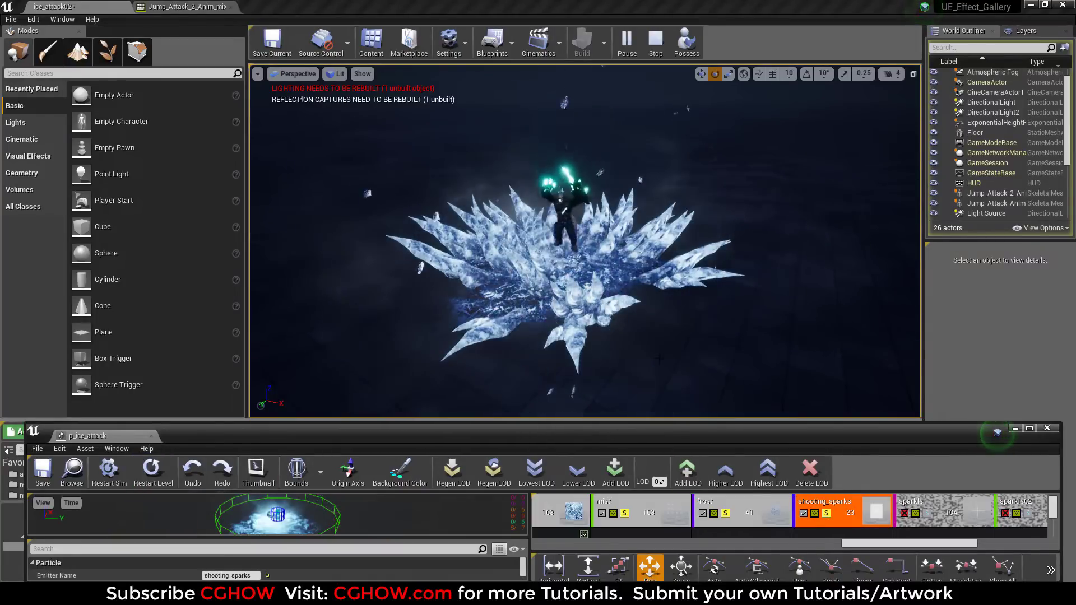
Solo the remaining sparkle, sparkle02, ice_erode_particle01 and distortion emitters to complete the layered effect.
{"action": "left_click", "coordinate": [929, 521]}
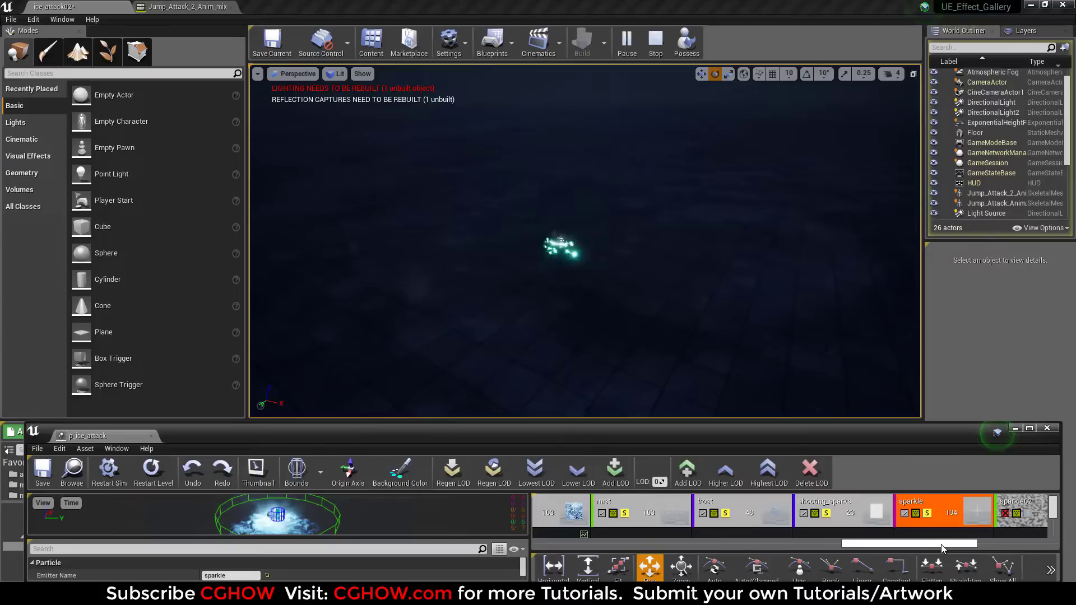
{"action": "left_click_drag", "start_coordinate": [942, 548], "coordinate": [967, 549]}
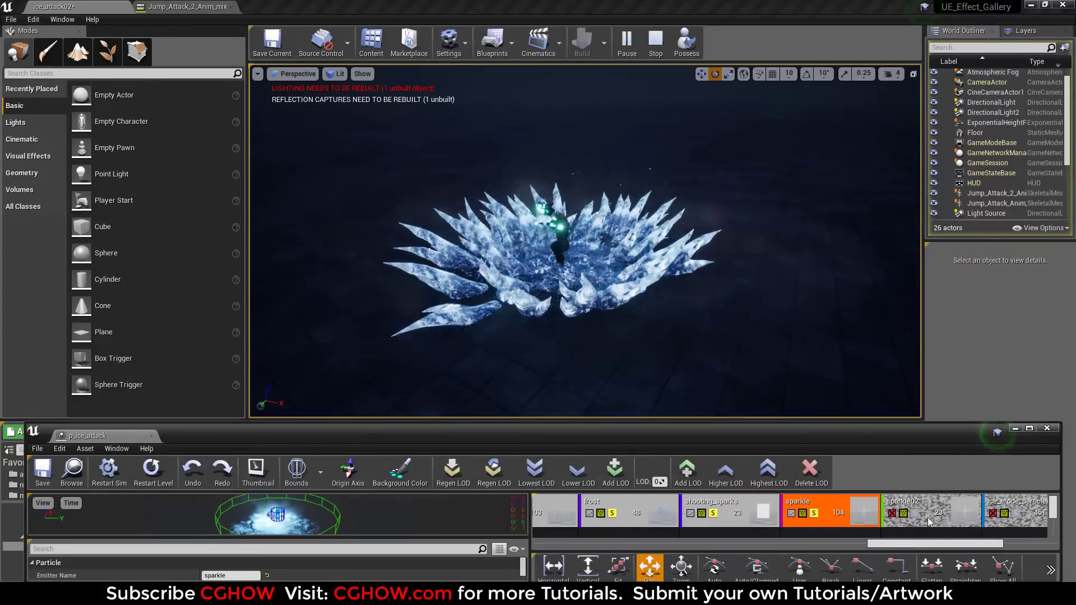
{"action": "left_click", "coordinate": [917, 516]}
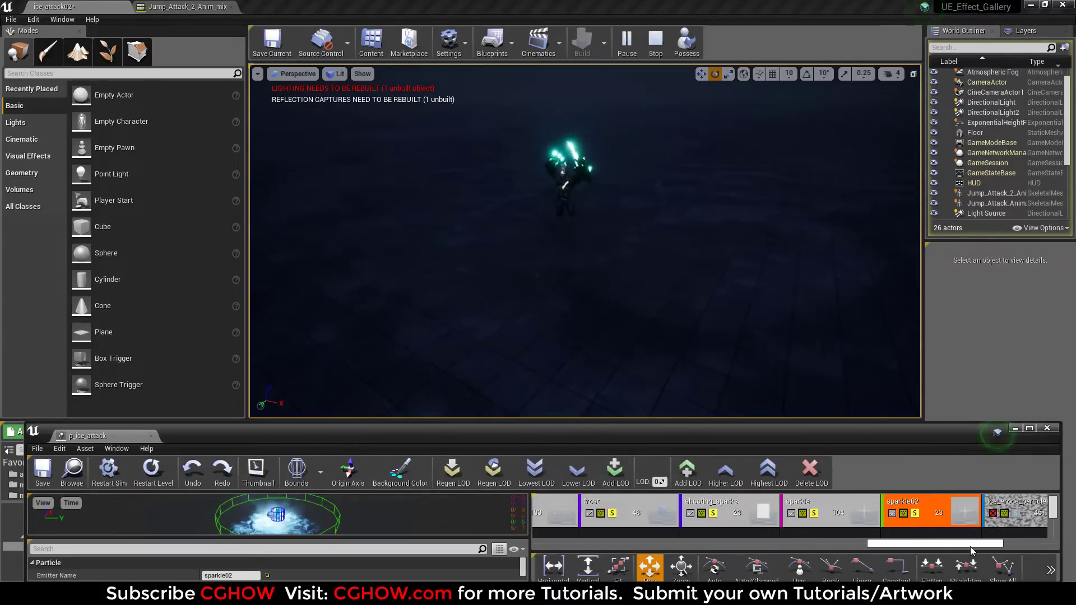
{"action": "scroll", "coordinate": [902, 525], "scroll_direction": "down", "scroll_amount": 2}
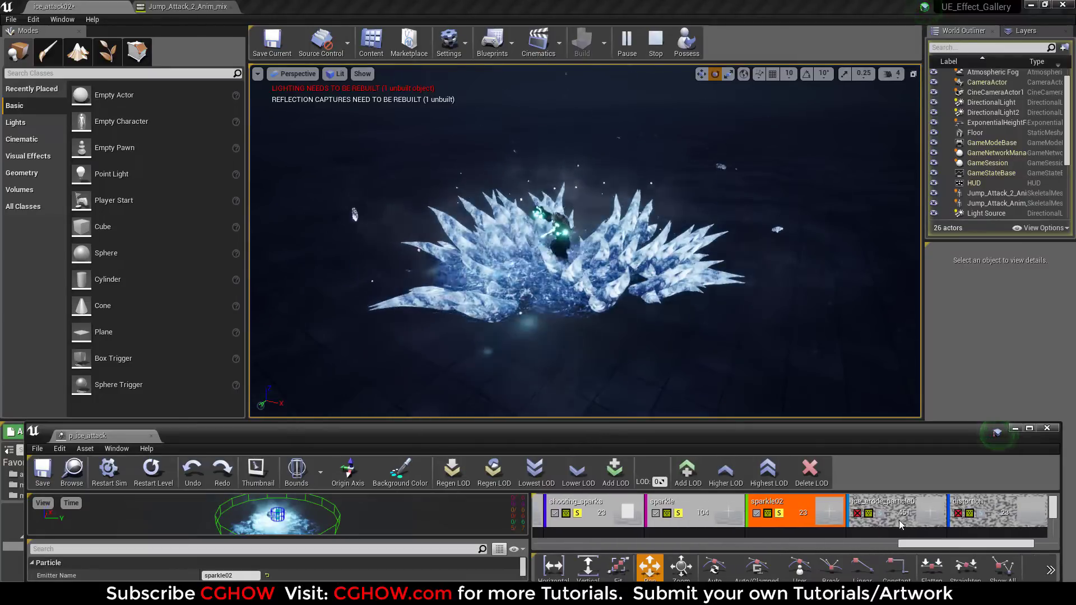
{"action": "left_click", "coordinate": [883, 520]}
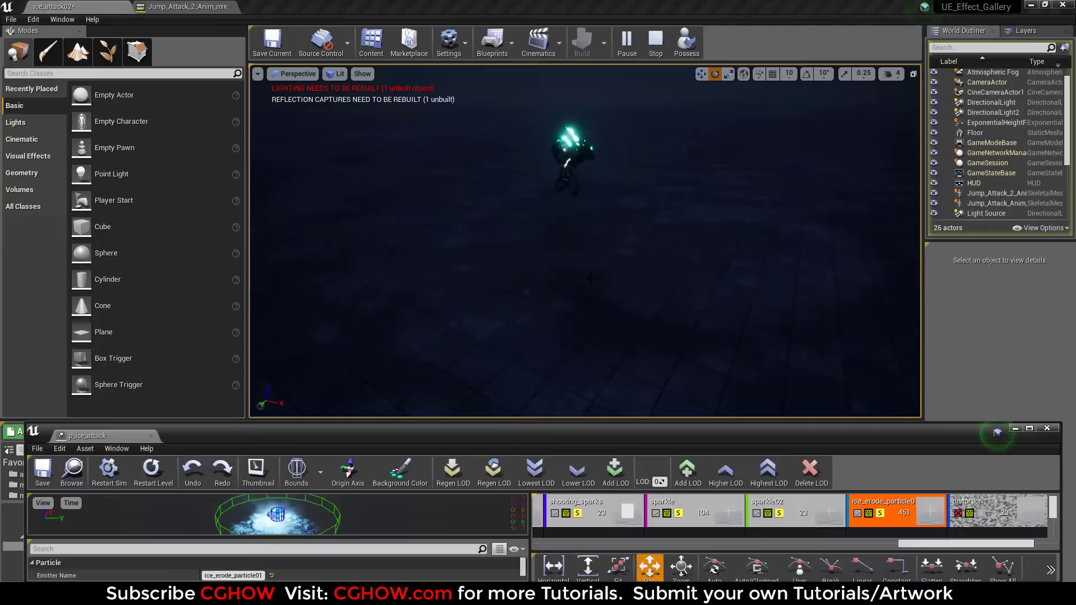
{"action": "left_click", "coordinate": [982, 518]}
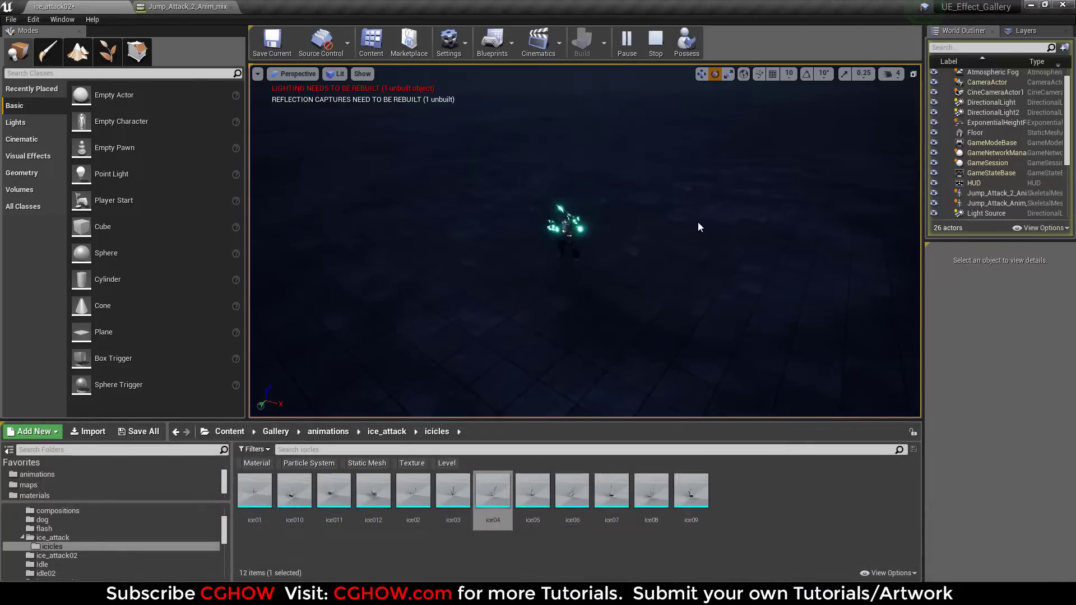
Watch the complete ice attack in the full-screen level viewport from a different angle, and restore the normal layout.
{"action": "key", "text": "F11"}
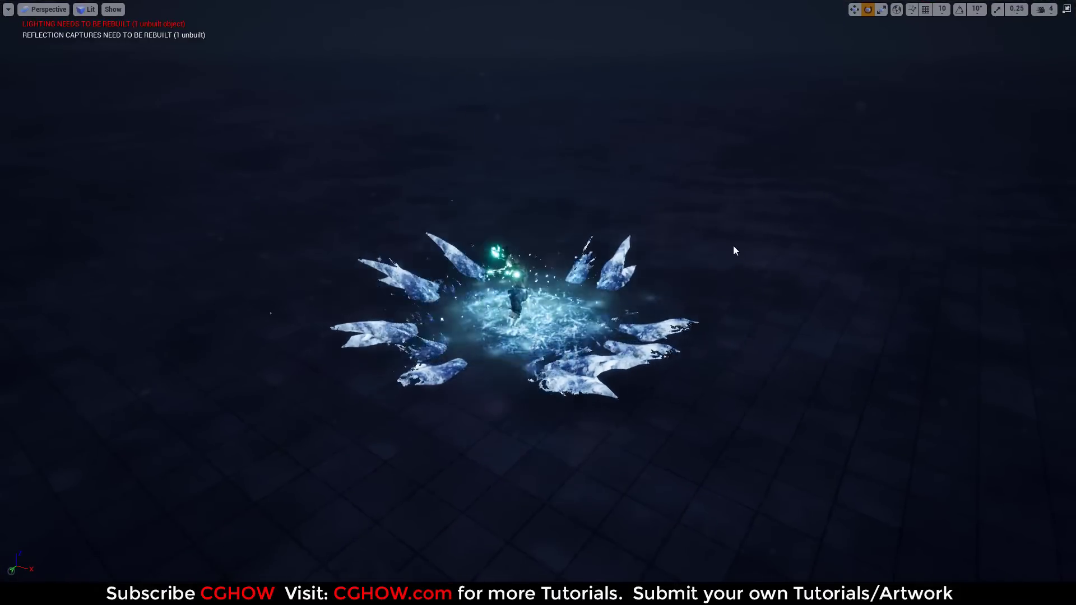
{"action": "left_click_drag", "start_coordinate": [722, 288], "coordinate": [763, 280], "text": "alt"}
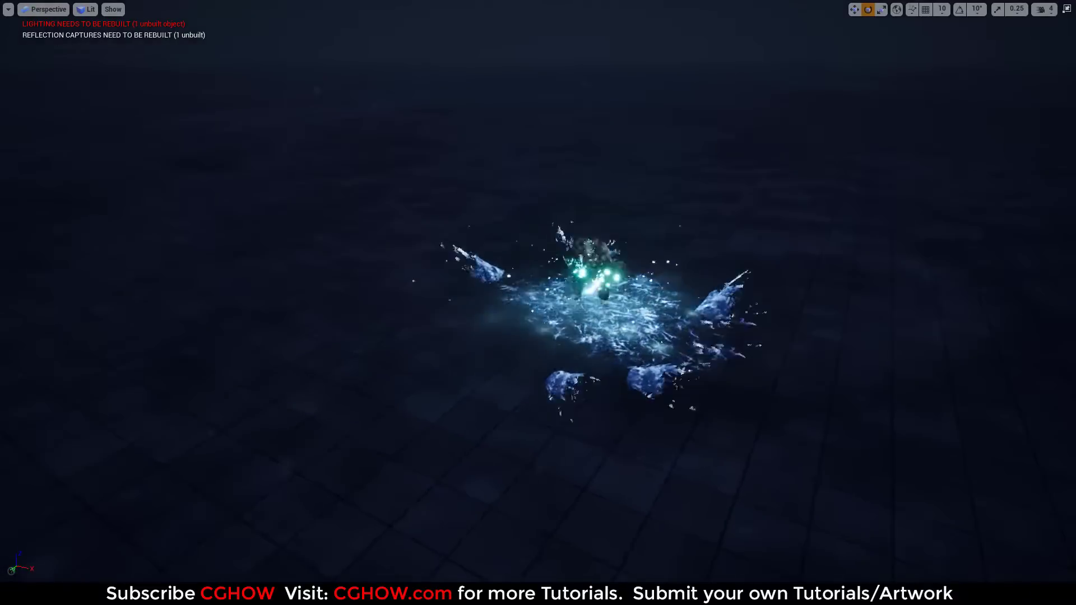
{"action": "key", "text": "F11"}
Stop the simulation, find the ice_attack level in the maps folder, and open it without saving ice_attack02.
{"action": "left_click", "coordinate": [656, 40]}
{"action": "left_click", "coordinate": [28, 484]}
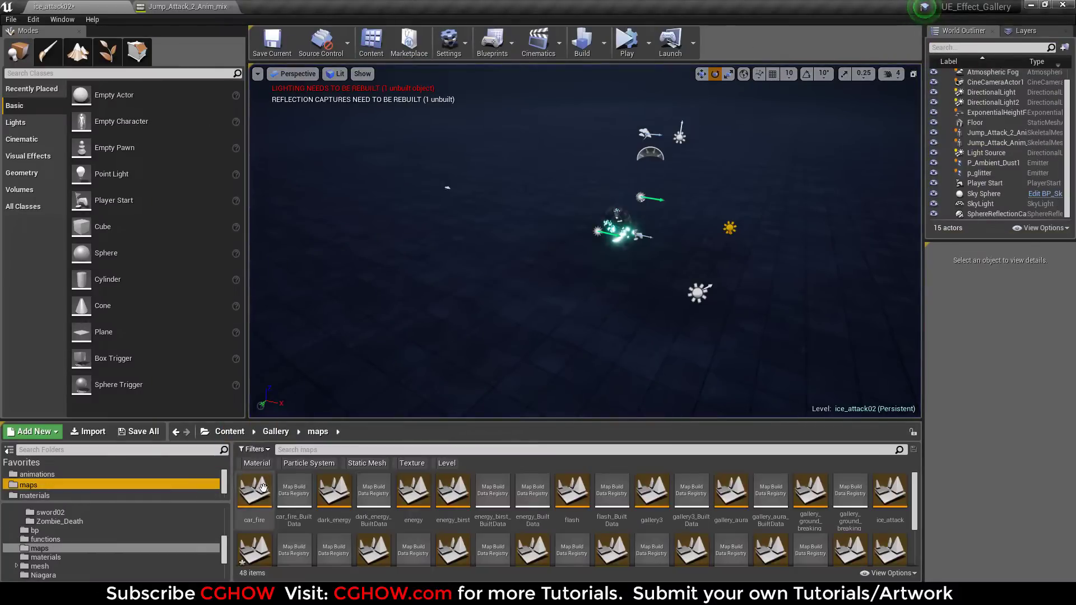
{"action": "left_click", "coordinate": [317, 450]}
{"action": "type", "text": "ice"}
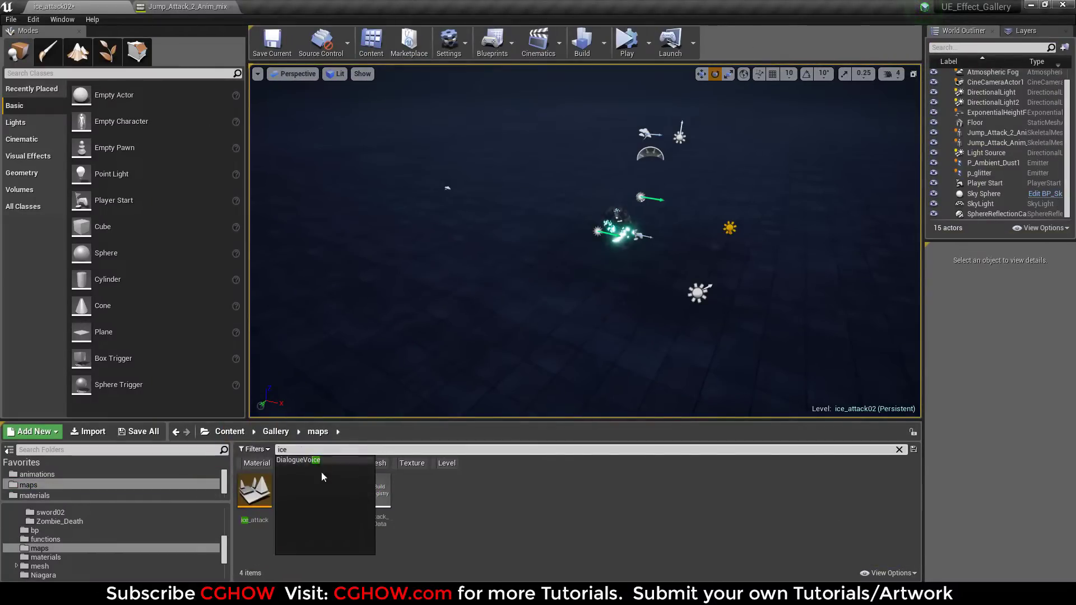
{"action": "double_click", "coordinate": [253, 506]}
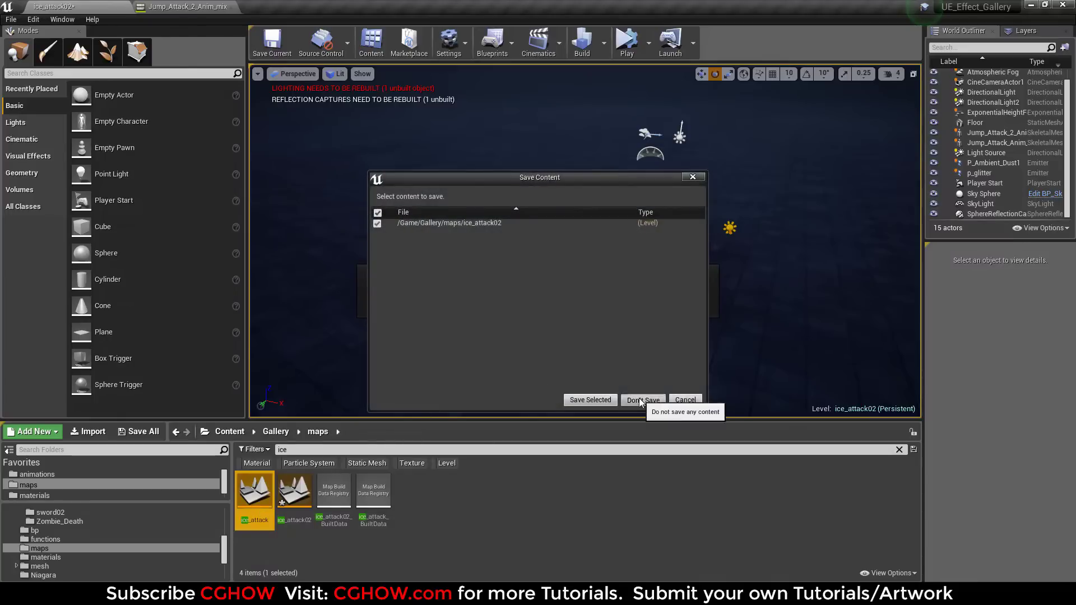
{"action": "left_click", "coordinate": [641, 400]}
Simulate the ice_attack level and locate the casting character's animation asset in the ice_attack folder.
{"action": "left_click", "coordinate": [602, 360]}
{"action": "key", "text": "Delete"}
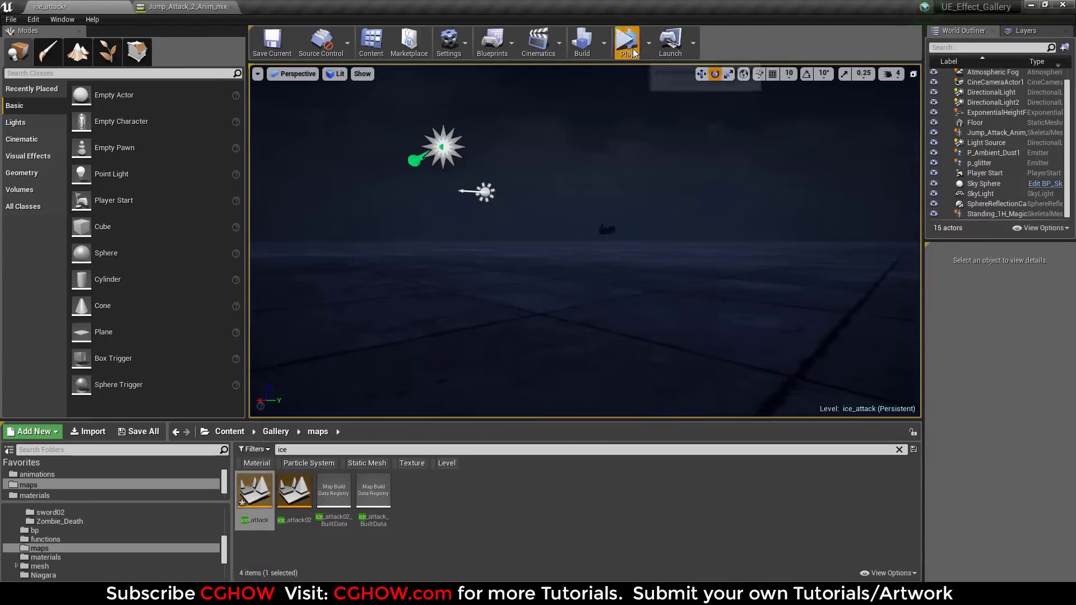
{"action": "left_click", "coordinate": [626, 42]}
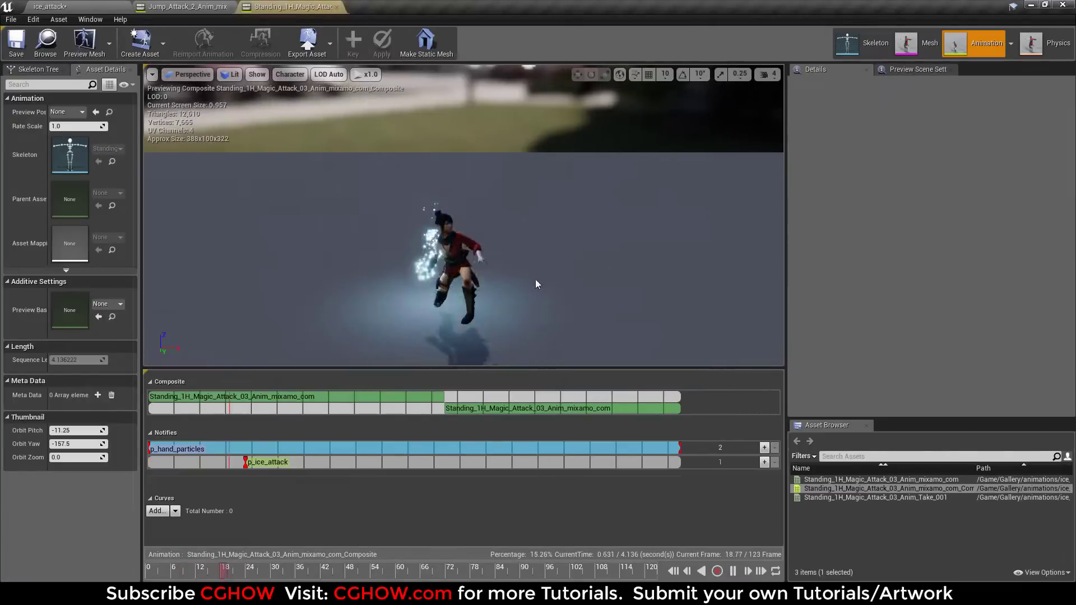
{"action": "left_click", "coordinate": [267, 462]}
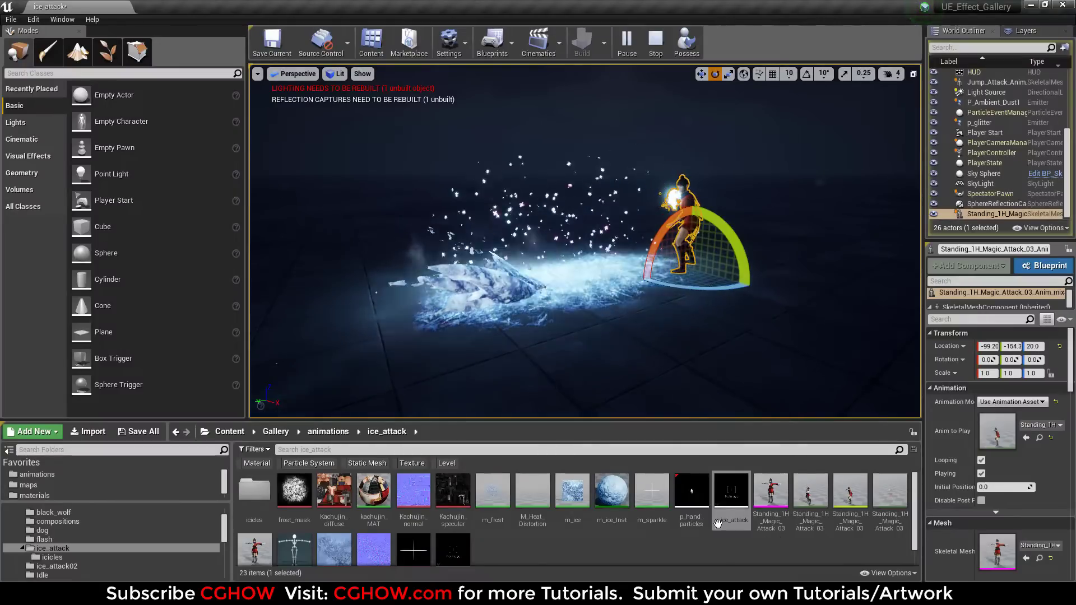
Open the p_ice_attack particle system and replay it with Restart Level.
{"action": "double_click", "coordinate": [726, 501]}
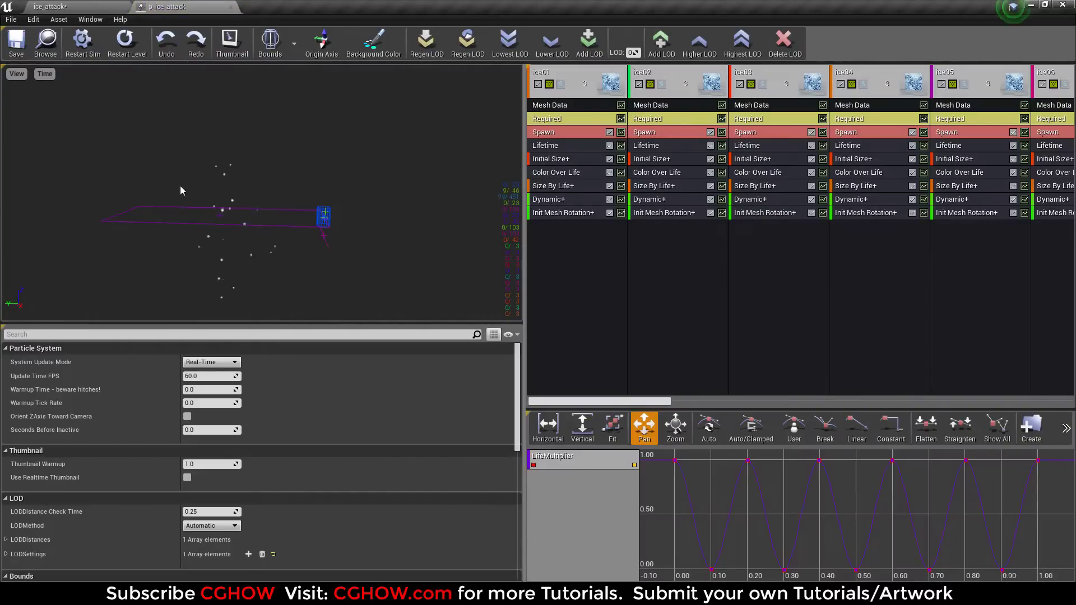
{"action": "left_click", "coordinate": [124, 55]}
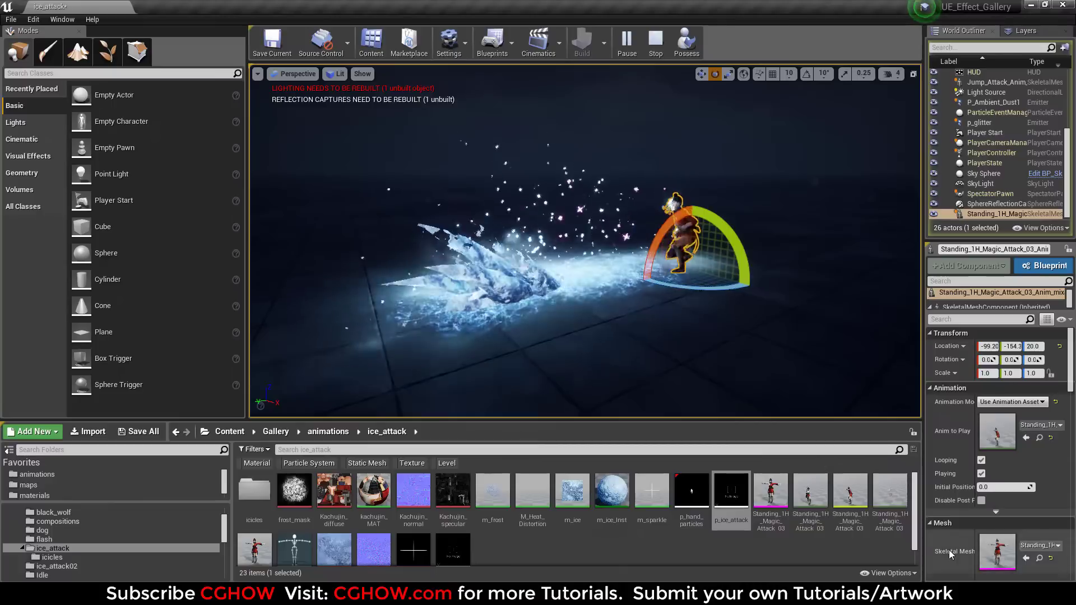
Duplicate the p_ice_attack particle system, name the copy test1, and open it for editing.
{"action": "left_click", "coordinate": [730, 497]}
{"action": "key", "text": "ctrl+w"}
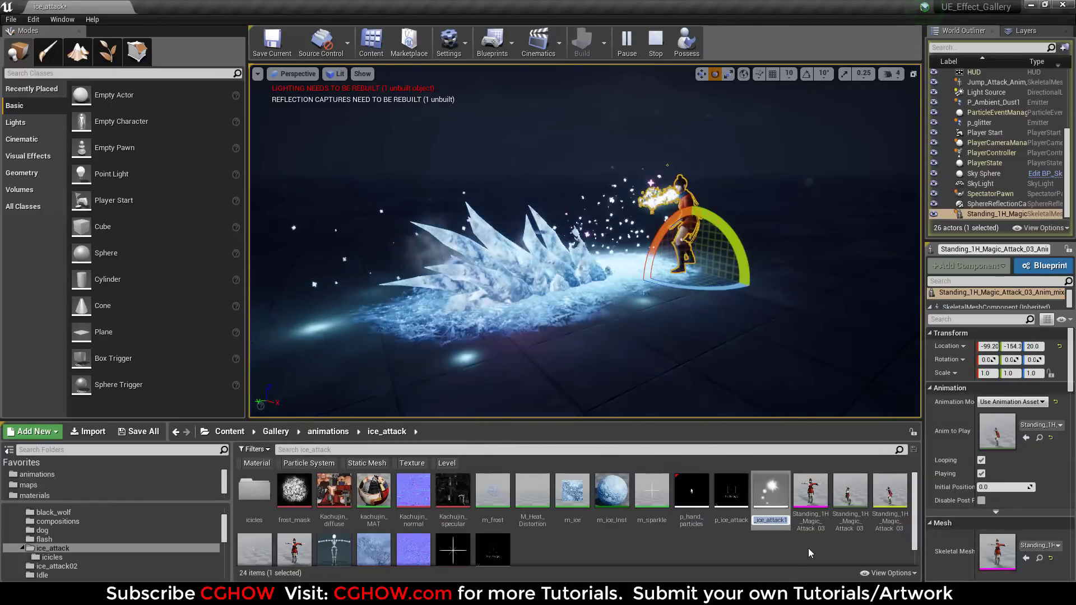
{"action": "type", "text": "test"}
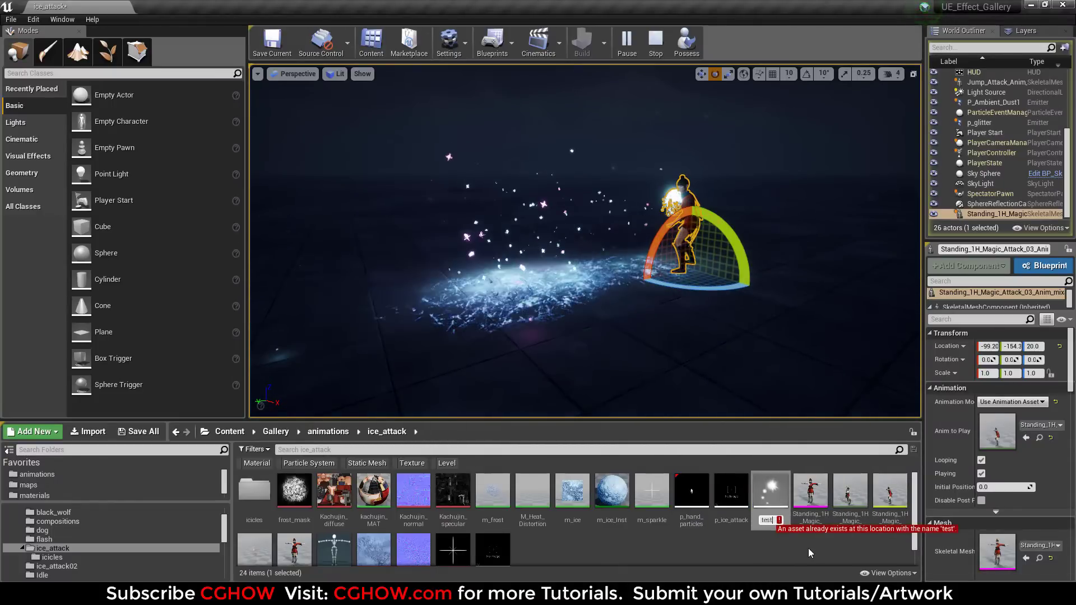
{"action": "type", "text": "1"}
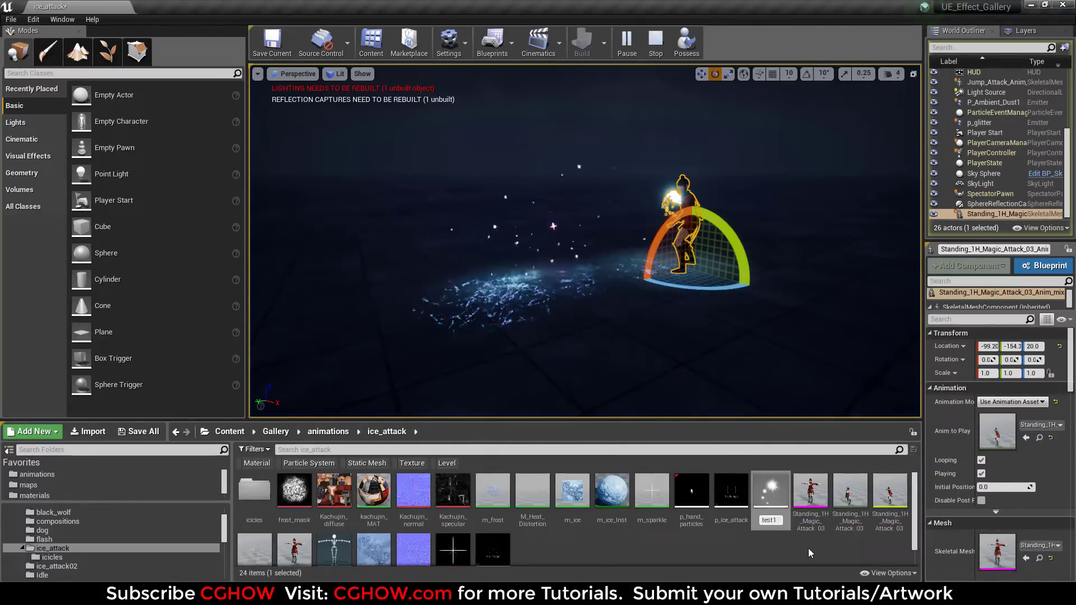
{"action": "key", "text": "Return"}
{"action": "key", "text": "Return"}
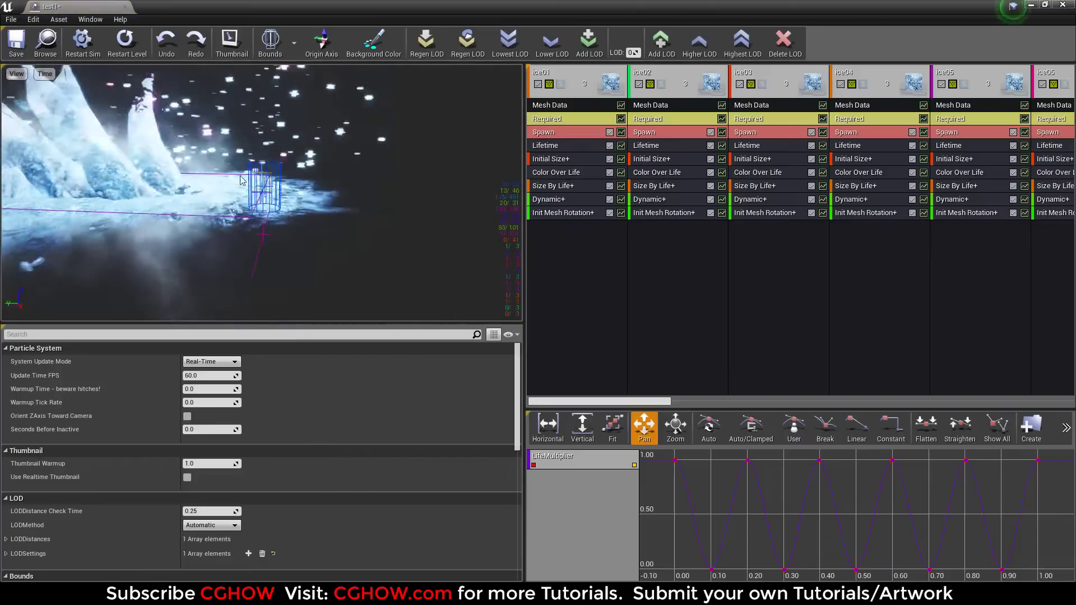
Solo the ice01 emitter and set its Spawn burst count to 5.
{"action": "left_click", "coordinate": [560, 84]}
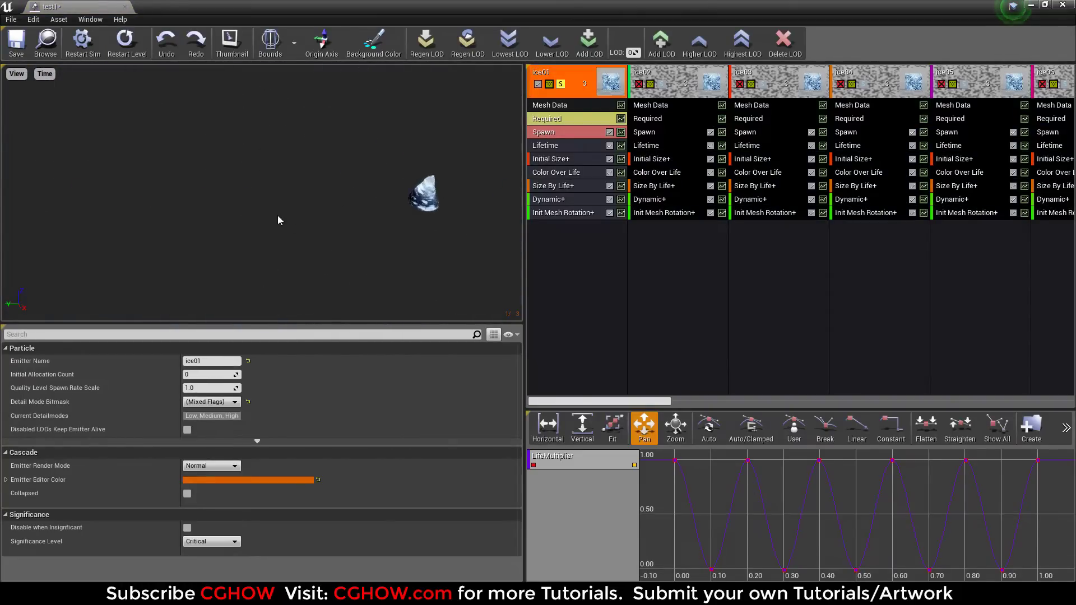
{"action": "left_click", "coordinate": [548, 133]}
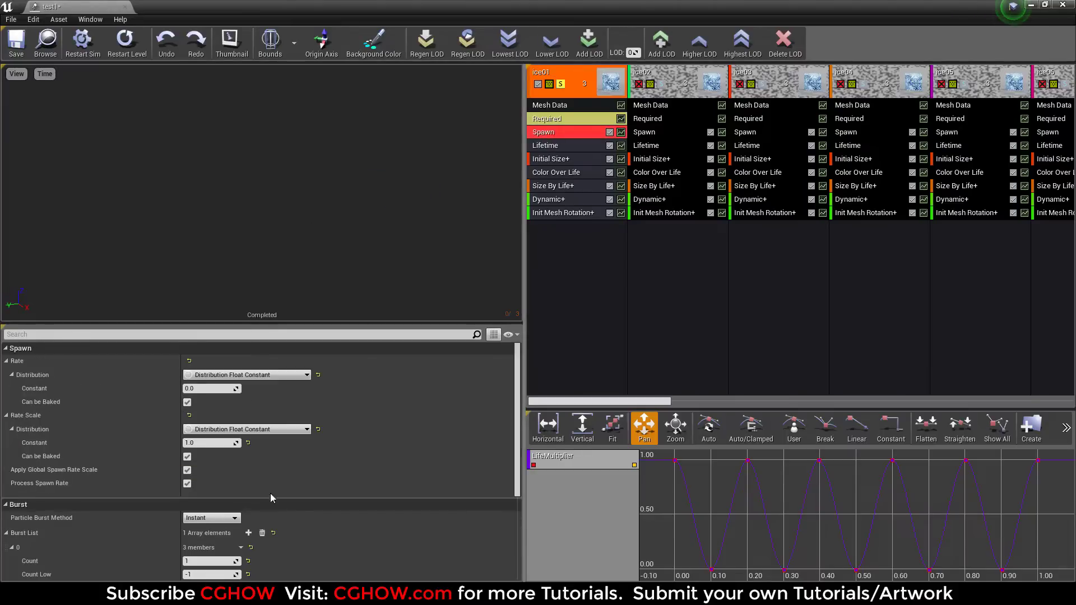
{"action": "scroll", "coordinate": [267, 493], "scroll_direction": "down", "scroll_amount": 5}
{"action": "key", "text": "Return"}
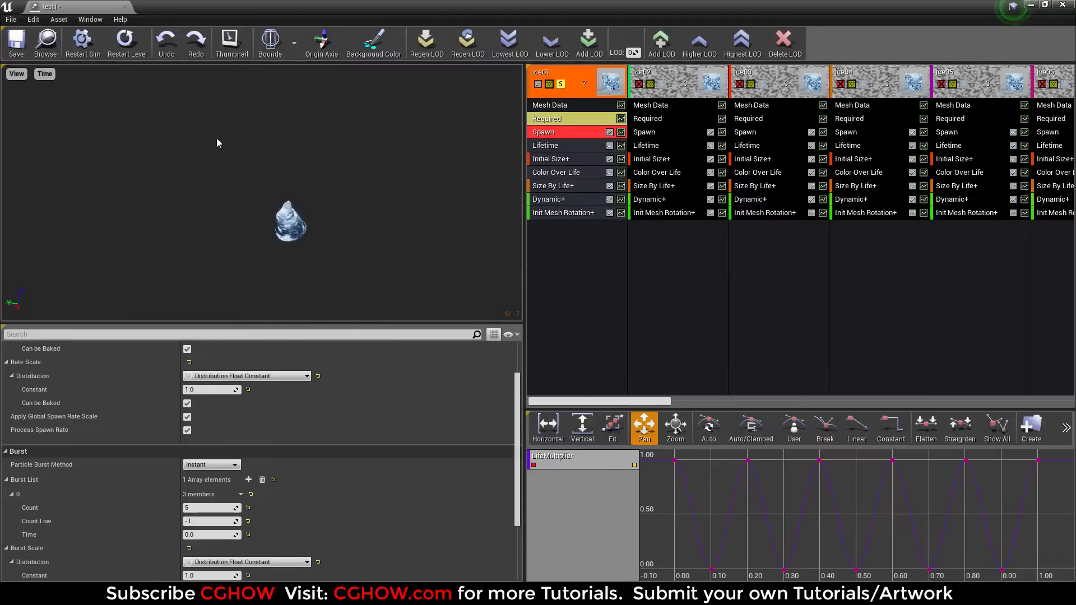
Set ice01's Init Mesh Rotation to Distribution Vector Uniform with Z between -1 and 1, and unsolo the emitter.
{"action": "left_click", "coordinate": [584, 212]}
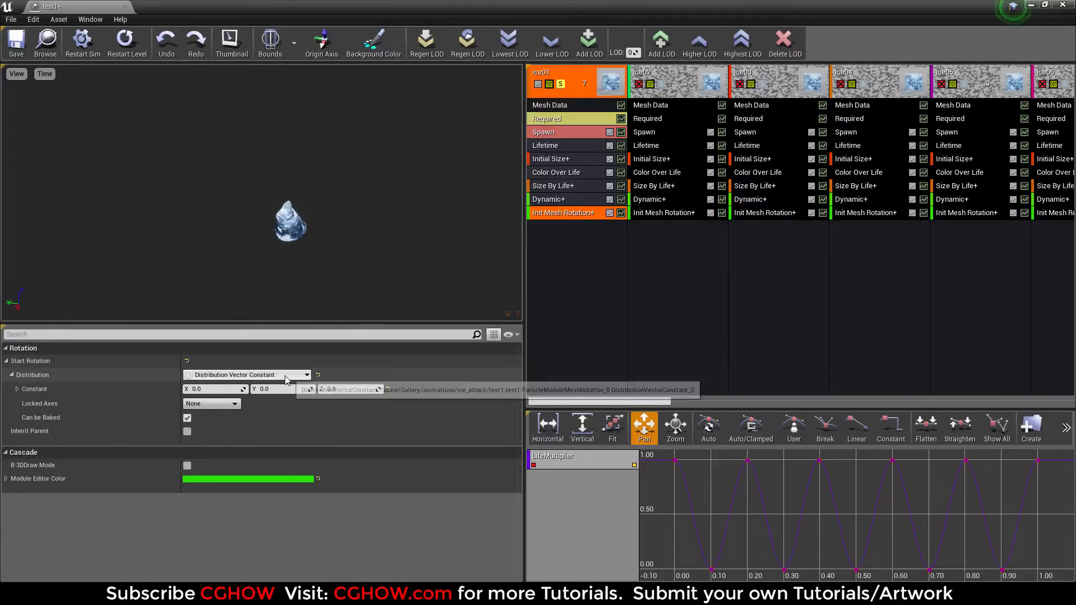
{"action": "left_click", "coordinate": [269, 375]}
{"action": "left_click", "coordinate": [292, 434]}
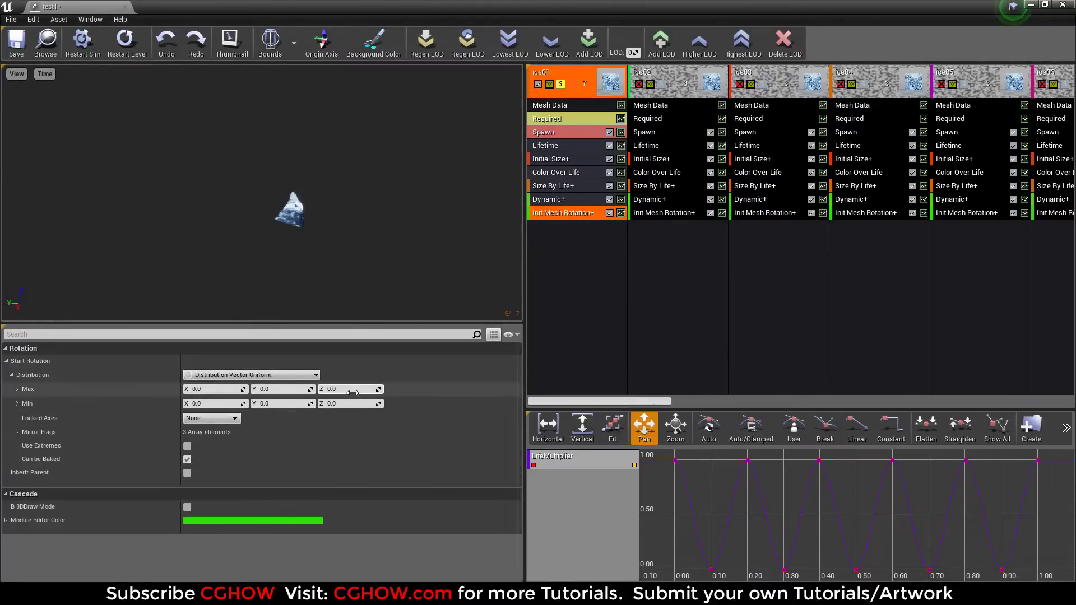
{"action": "left_click", "coordinate": [352, 406]}
{"action": "type", "text": "-1"}
{"action": "key", "text": "Return"}
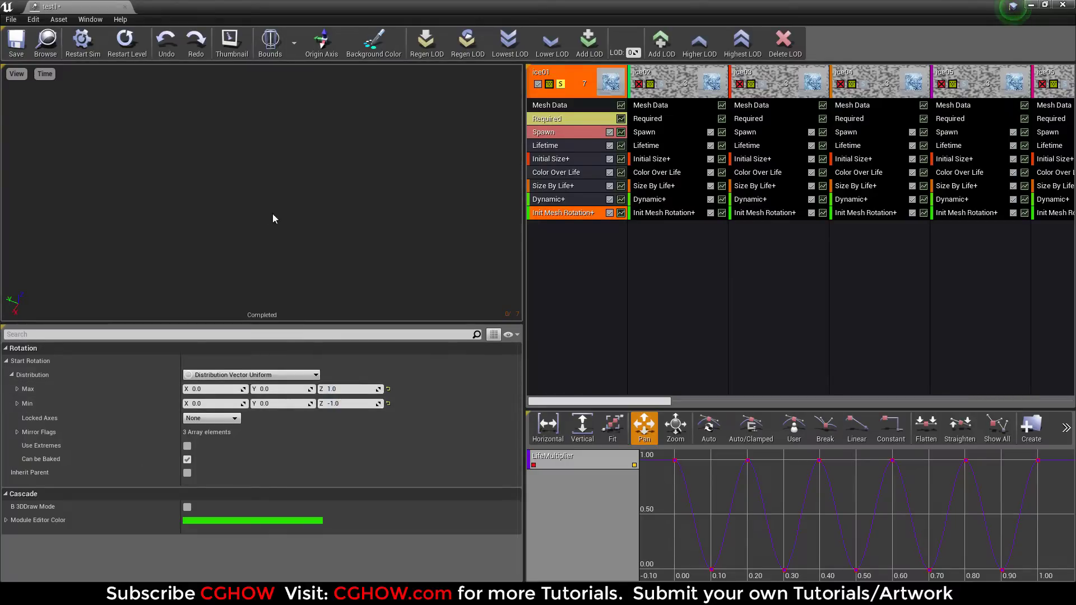
{"action": "left_click", "coordinate": [561, 84]}
Solo ice02, set its burst count to 5, inspect its Init Mesh Rotation, and unsolo it.
{"action": "left_click", "coordinate": [661, 84]}
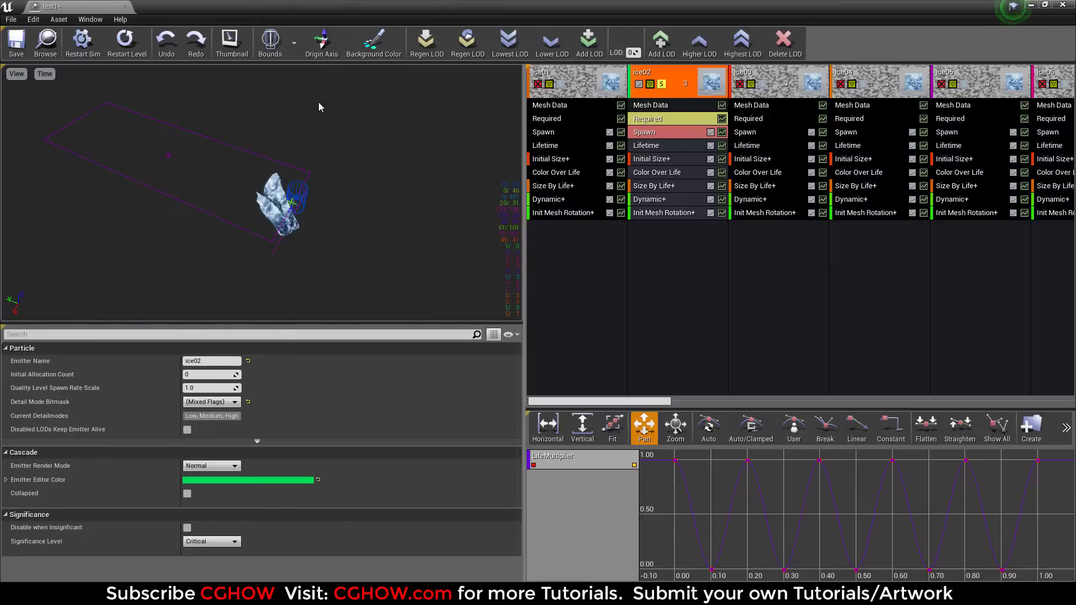
{"action": "left_click", "coordinate": [650, 132]}
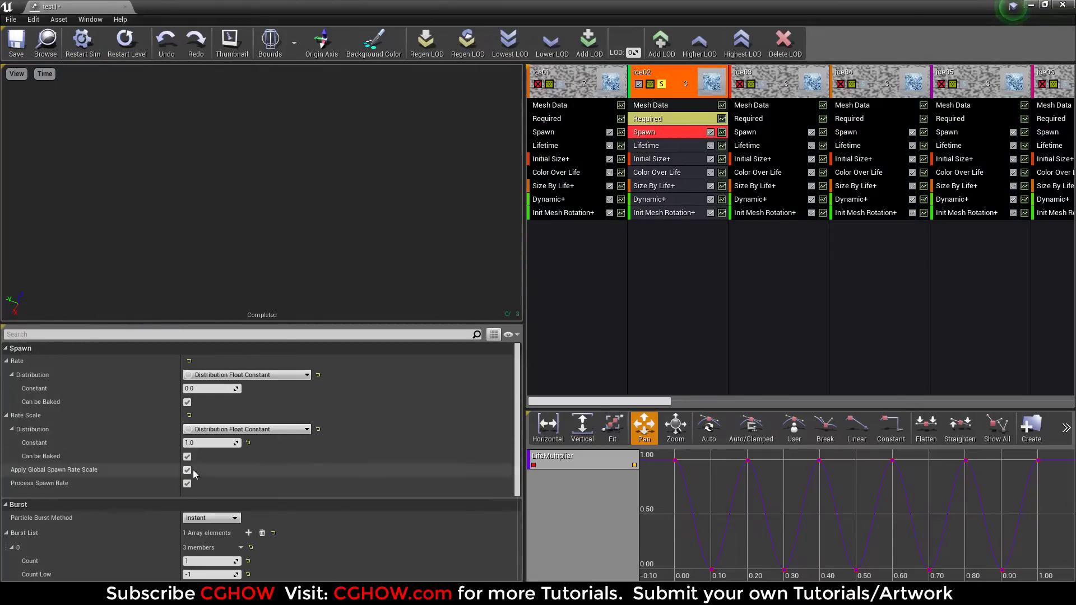
{"action": "left_click", "coordinate": [668, 213]}
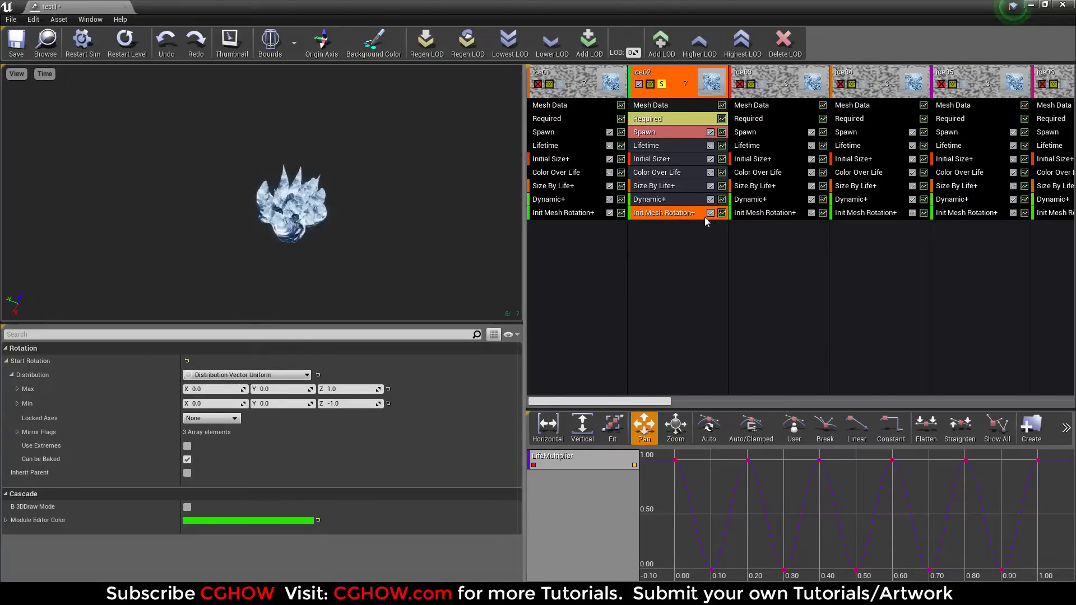
{"action": "left_click", "coordinate": [663, 84]}
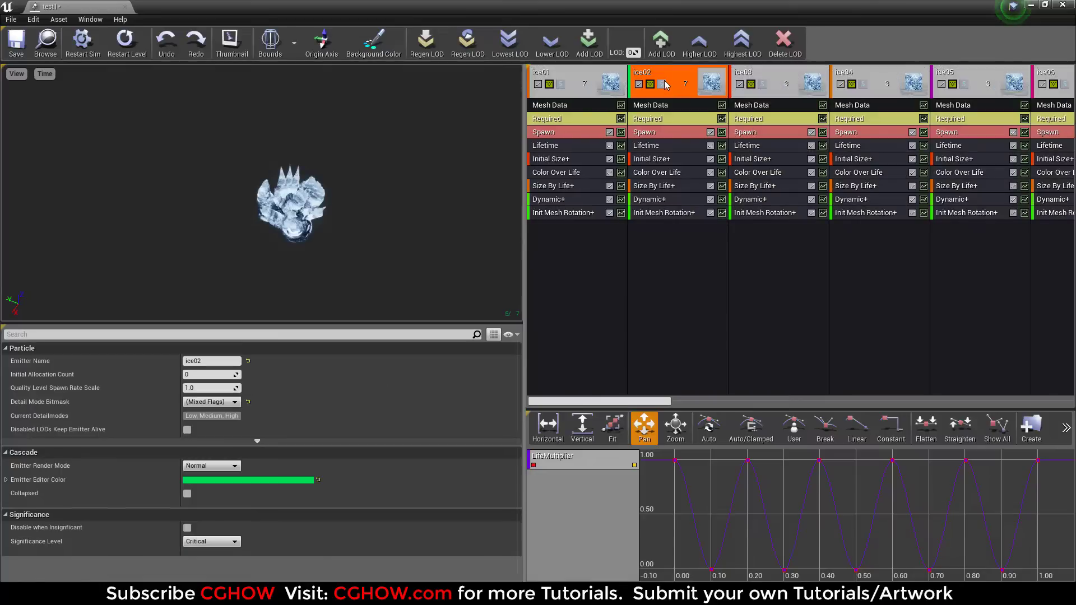
Inspect the Init Mesh Rotation module shared by the ice emitters and replay ice02 on its own.
{"action": "left_click", "coordinate": [588, 213]}
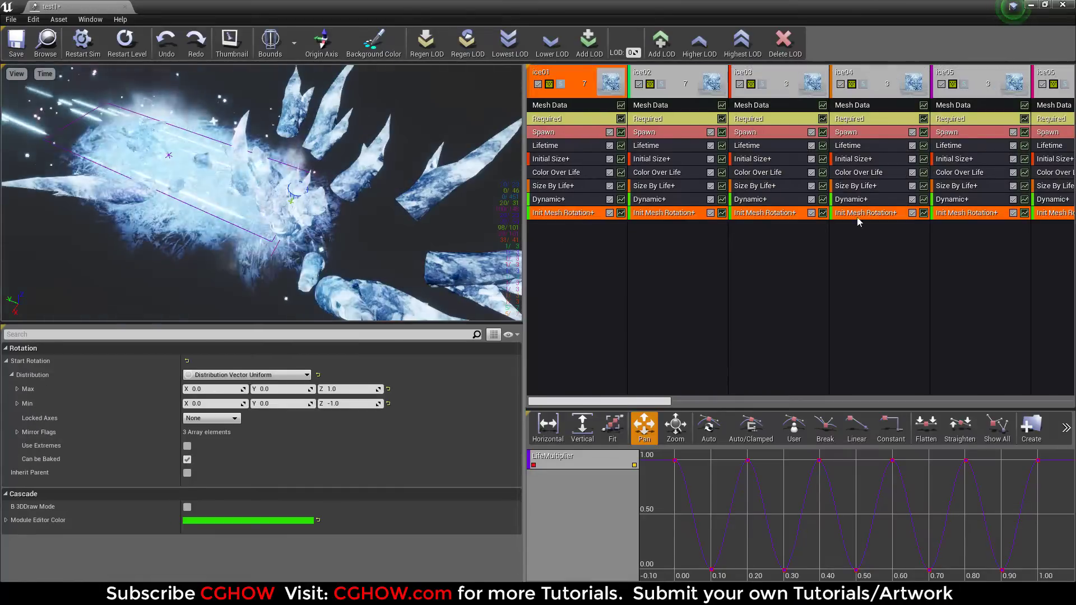
{"action": "left_click", "coordinate": [664, 84]}
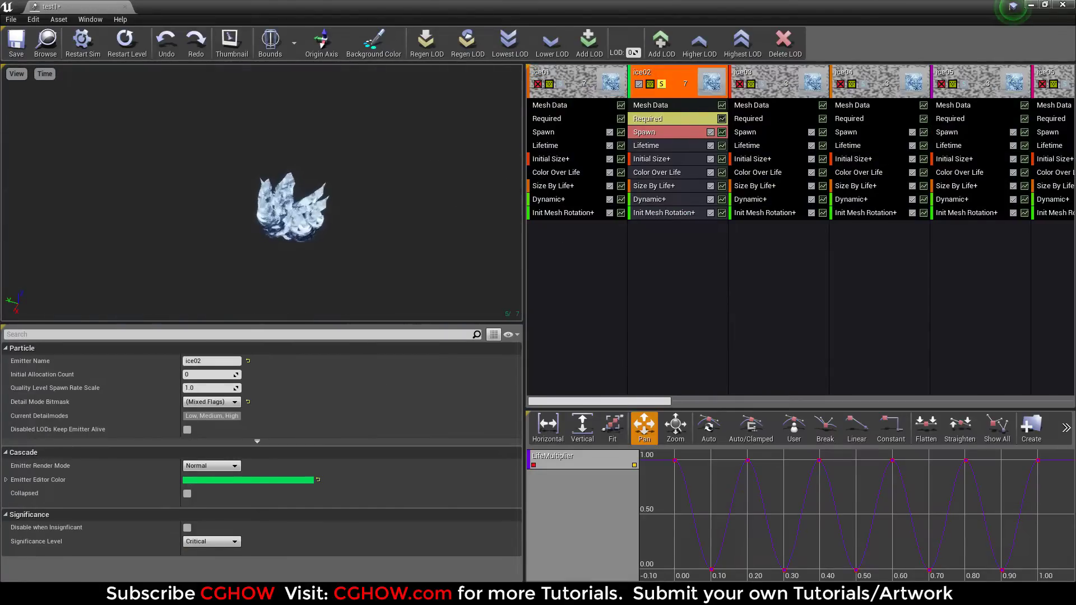
{"action": "left_click", "coordinate": [129, 42]}
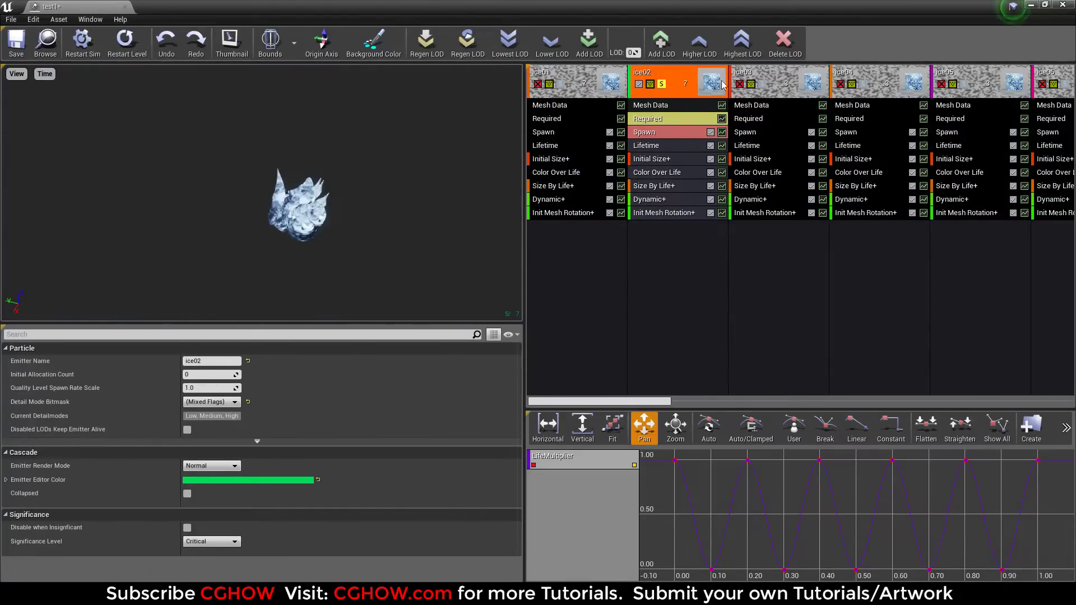
{"action": "left_click", "coordinate": [662, 84]}
Set the Spawn burst count of the ice03 and ice04 emitters to 5.
{"action": "left_click", "coordinate": [753, 132]}
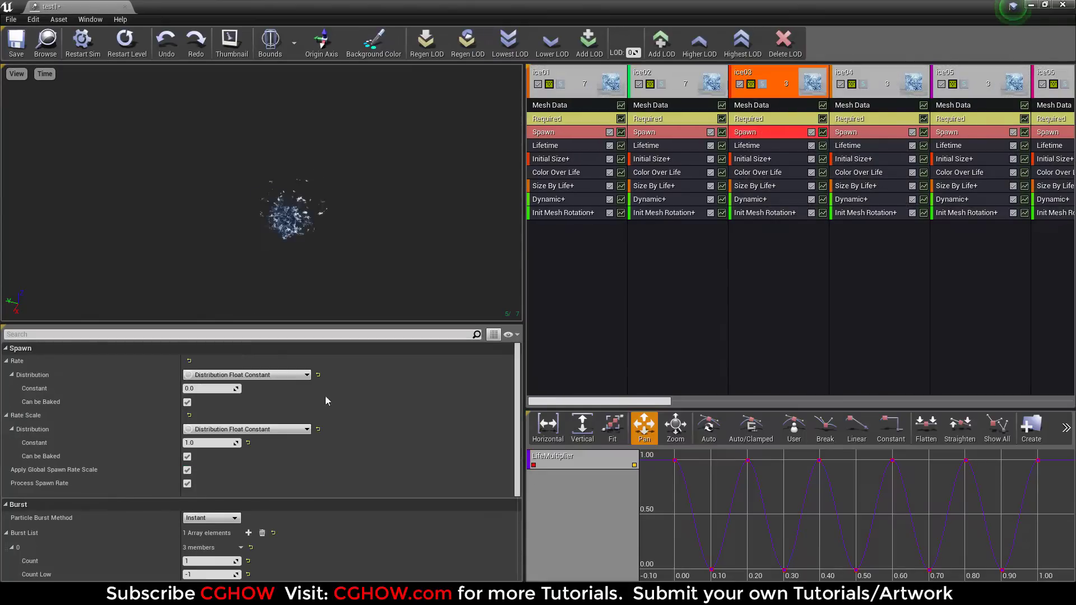
{"action": "scroll", "coordinate": [216, 509], "scroll_direction": "down", "scroll_amount": 3}
{"action": "left_click", "coordinate": [204, 528]}
{"action": "type", "text": "5"}
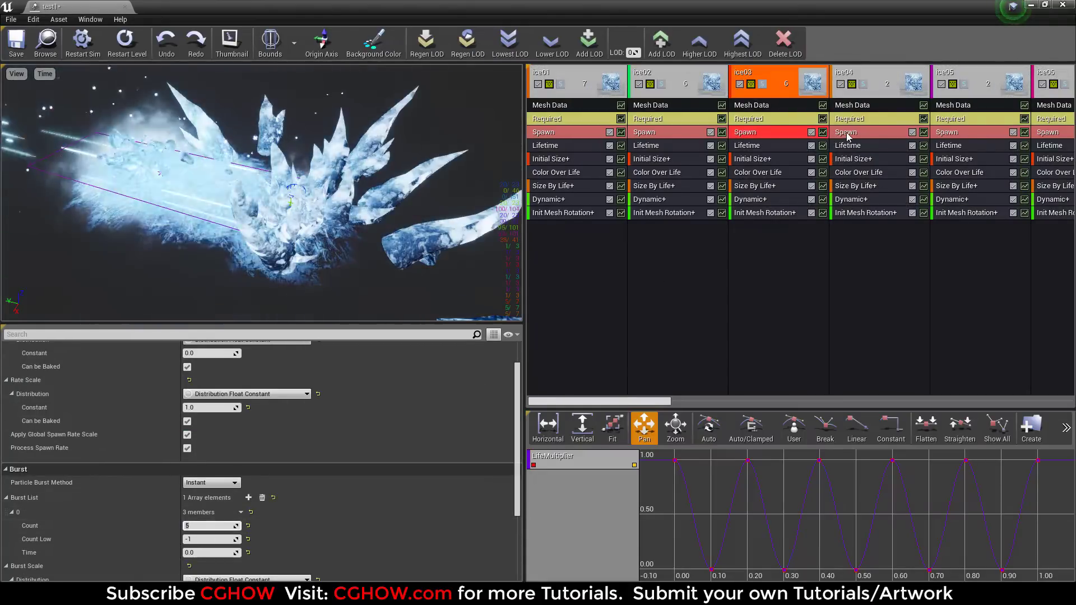
{"action": "left_click", "coordinate": [846, 133]}
{"action": "left_click", "coordinate": [210, 526]}
{"action": "type", "text": "5"}
Set the Spawn burst count of the ice05, ice06, ice07 and ice08 emitters to 5.
{"action": "left_click", "coordinate": [947, 132]}
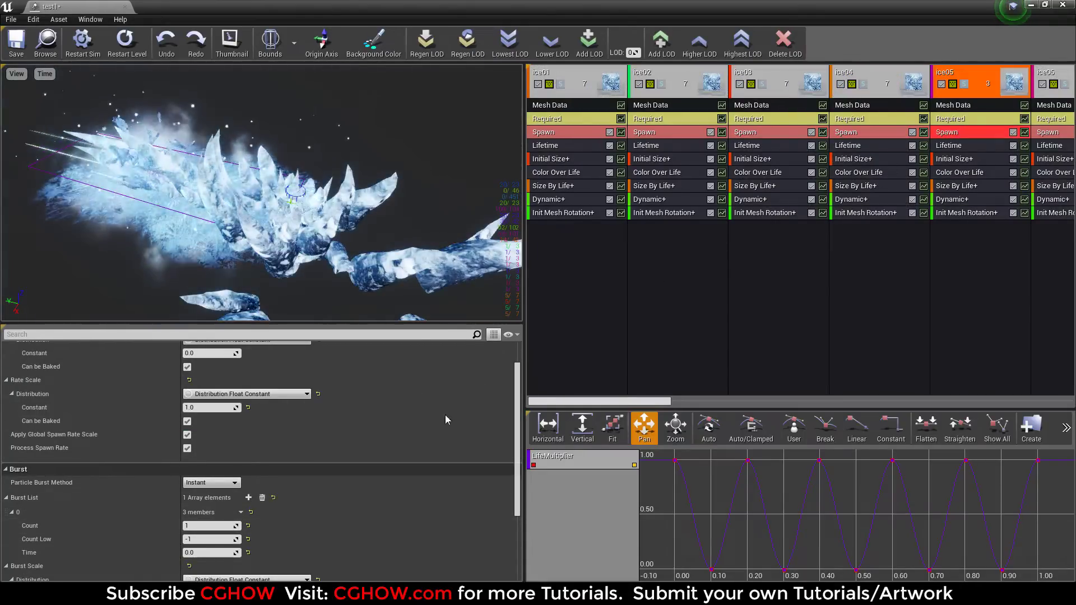
{"action": "left_click_drag", "start_coordinate": [666, 402], "coordinate": [770, 404]}
{"action": "left_click", "coordinate": [619, 133]}
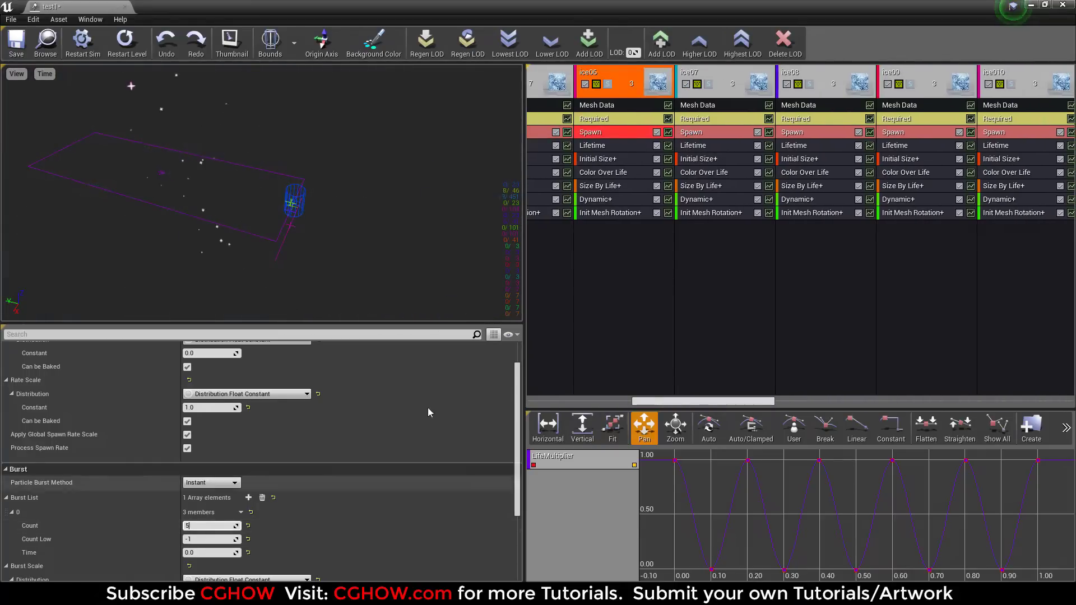
{"action": "type", "text": "5"}
{"action": "left_click", "coordinate": [695, 133]}
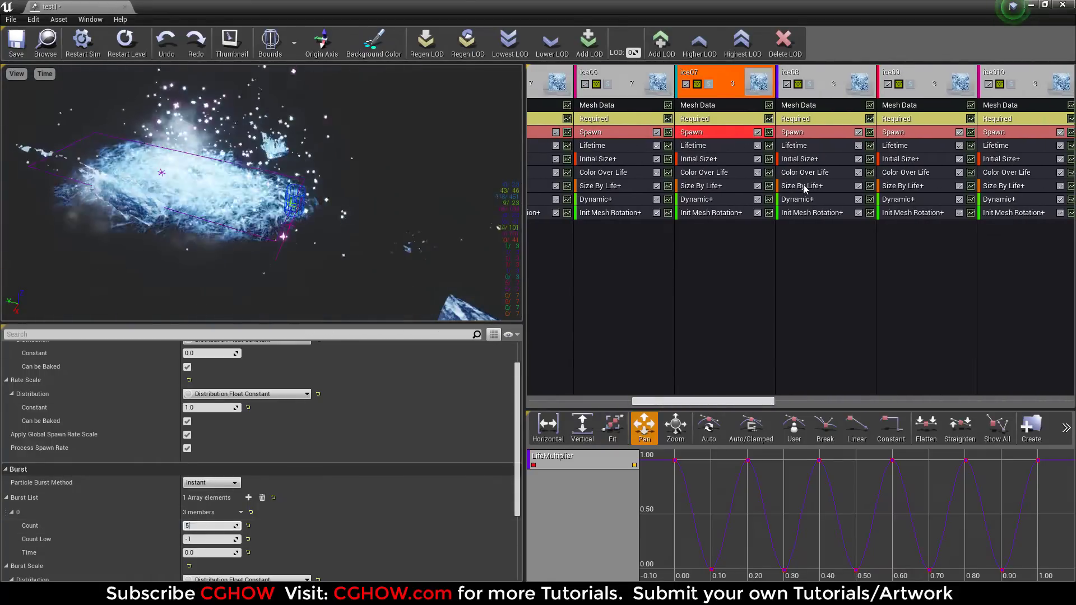
{"action": "left_click", "coordinate": [794, 133]}
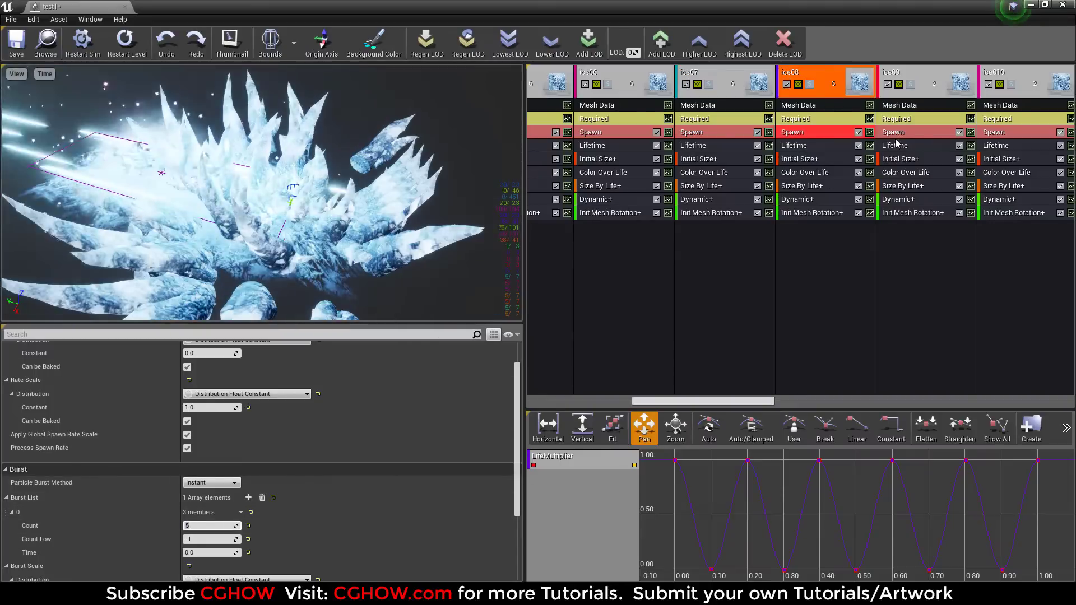
Set the Spawn burst count of the ice09 and ice010 emitters to 5.
{"action": "left_click", "coordinate": [893, 132]}
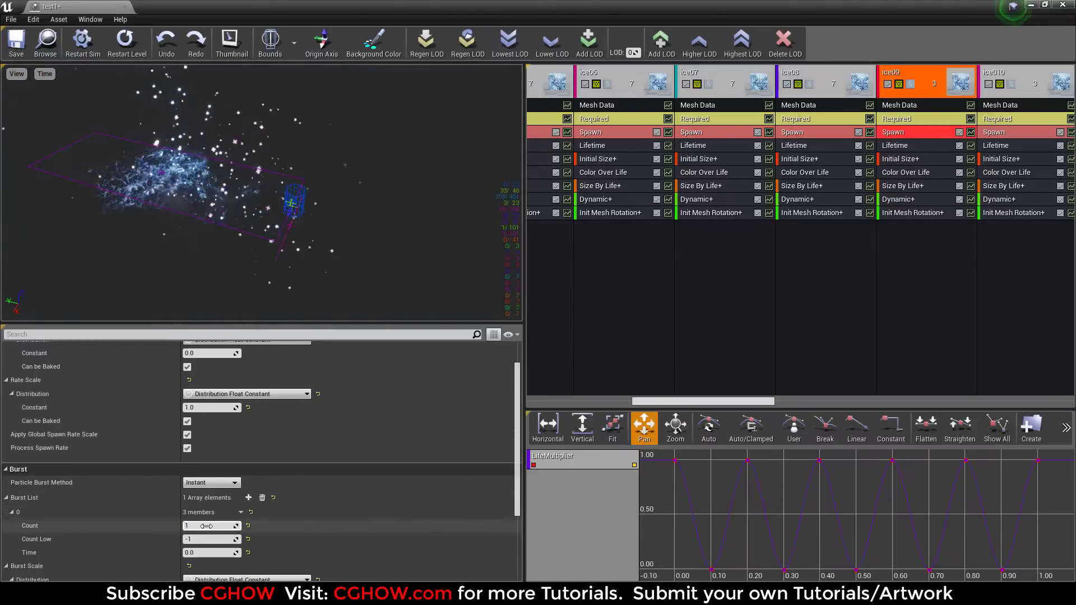
{"action": "left_click", "coordinate": [207, 526]}
{"action": "type", "text": "5"}
{"action": "key", "text": "Return"}
{"action": "left_click_drag", "start_coordinate": [762, 401], "coordinate": [829, 406]}
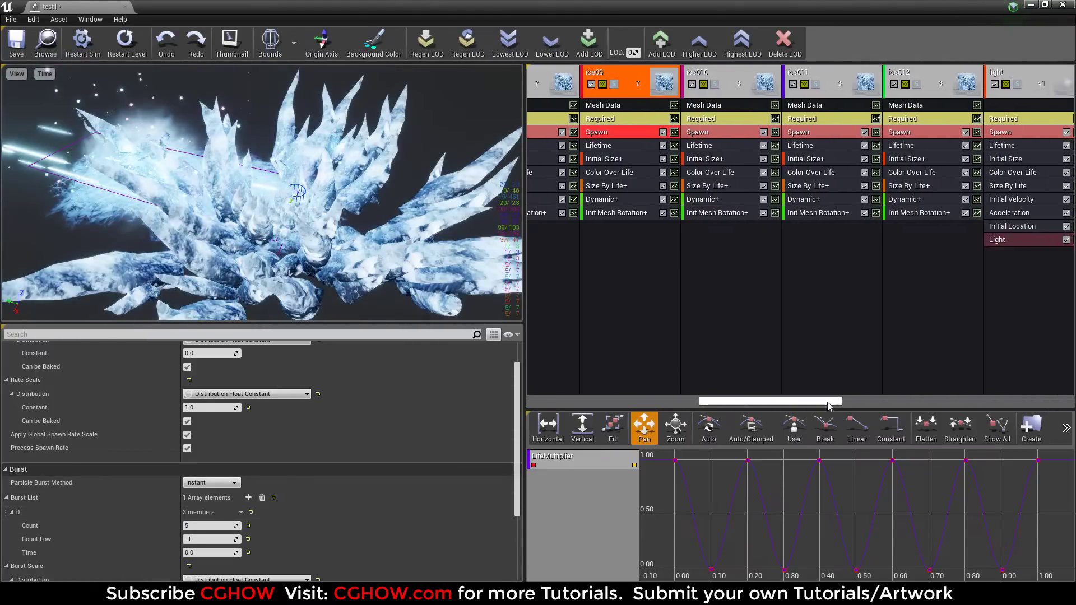
{"action": "left_click", "coordinate": [723, 133]}
{"action": "left_click", "coordinate": [213, 525]}
{"action": "type", "text": "5"}
{"action": "key", "text": "Return"}
Set the Spawn burst count of the ice011 and ice012 emitters to 5.
{"action": "left_click", "coordinate": [829, 134]}
{"action": "left_click", "coordinate": [207, 526]}
{"action": "type", "text": "5"}
{"action": "key", "text": "Return"}
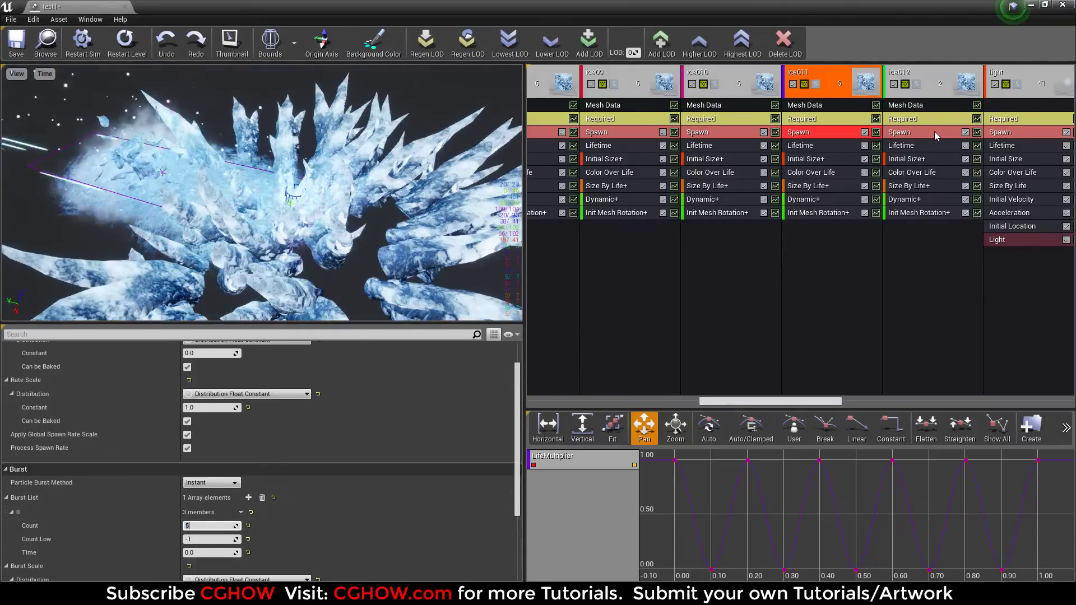
{"action": "left_click", "coordinate": [935, 134]}
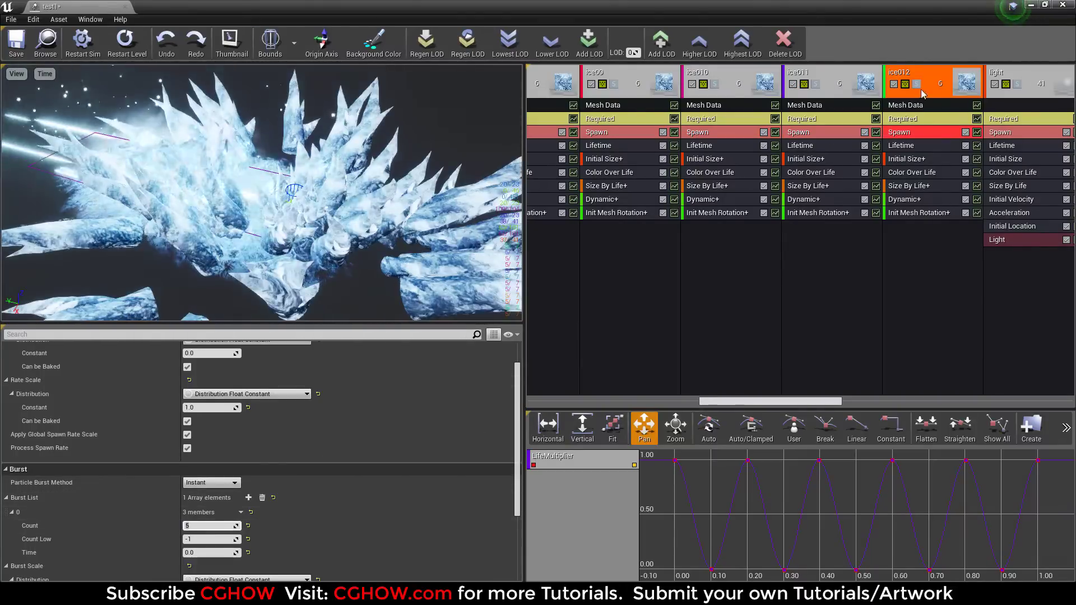
Solo the emitters from ice012 back through ice05 together to isolate the ice spikes.
{"action": "left_click", "coordinate": [916, 84]}
{"action": "left_click", "coordinate": [816, 85]}
{"action": "left_click", "coordinate": [714, 86]}
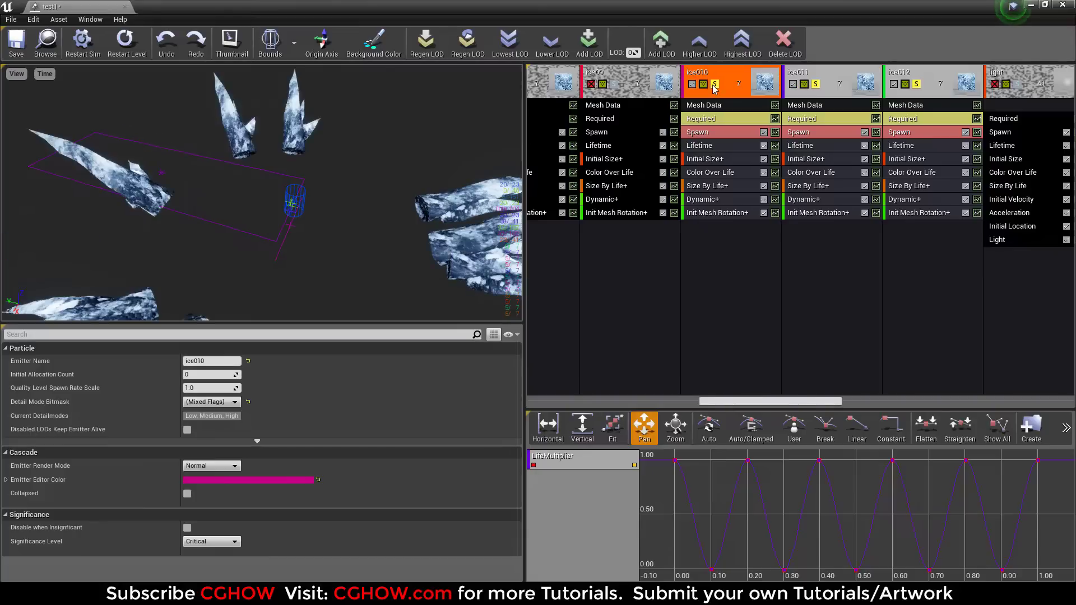
{"action": "left_click", "coordinate": [614, 84]}
{"action": "left_click_drag", "start_coordinate": [816, 402], "coordinate": [736, 403]}
{"action": "left_click", "coordinate": [866, 84]}
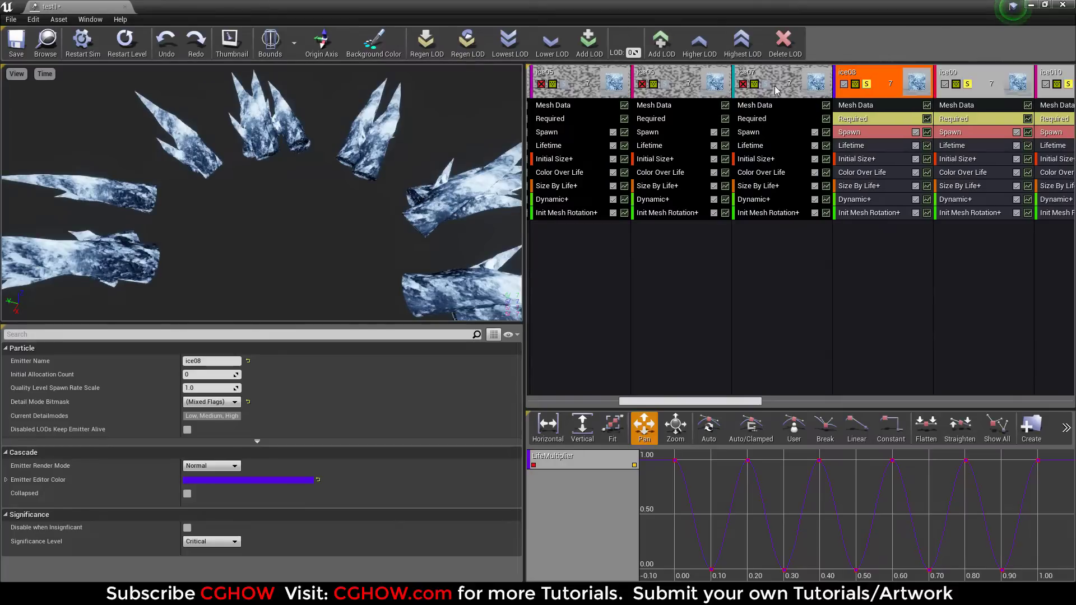
{"action": "left_click", "coordinate": [765, 84]}
{"action": "left_click", "coordinate": [665, 84]}
{"action": "left_click", "coordinate": [564, 84]}
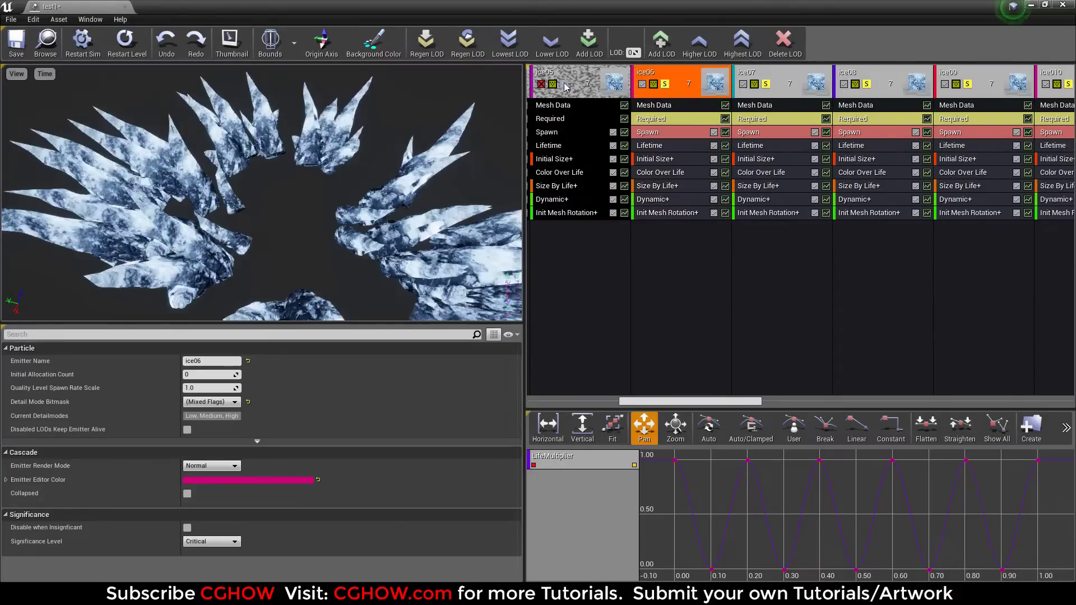
Add the ice04, ice03, ice02 and ice01 emitters to the soloed group.
{"action": "left_click_drag", "start_coordinate": [682, 401], "coordinate": [591, 401]}
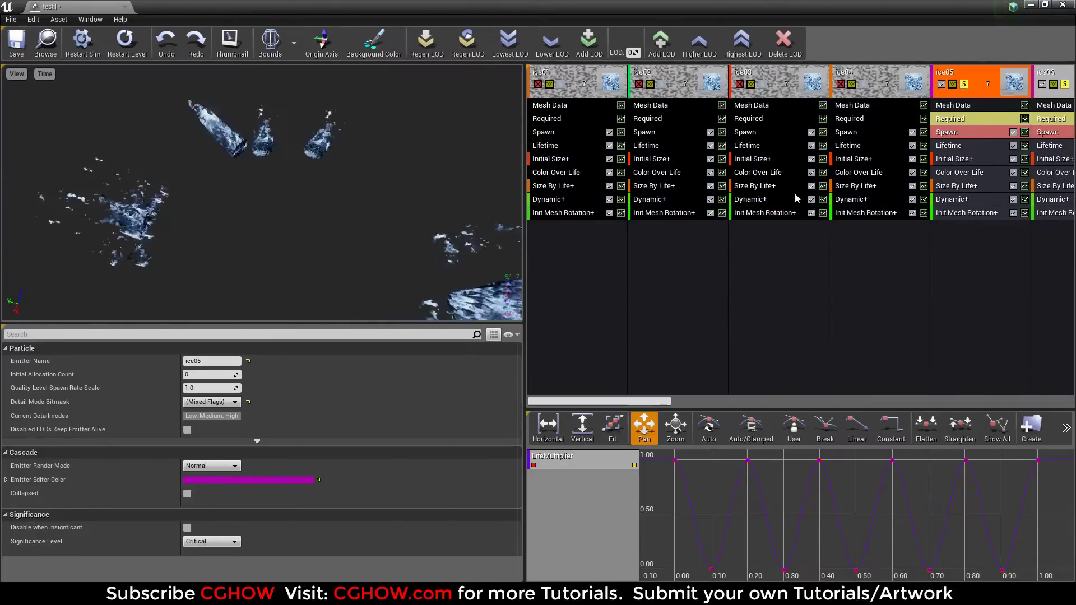
{"action": "left_click", "coordinate": [863, 84]}
{"action": "left_click", "coordinate": [763, 84]}
{"action": "left_click", "coordinate": [662, 84]}
{"action": "left_click", "coordinate": [560, 85]}
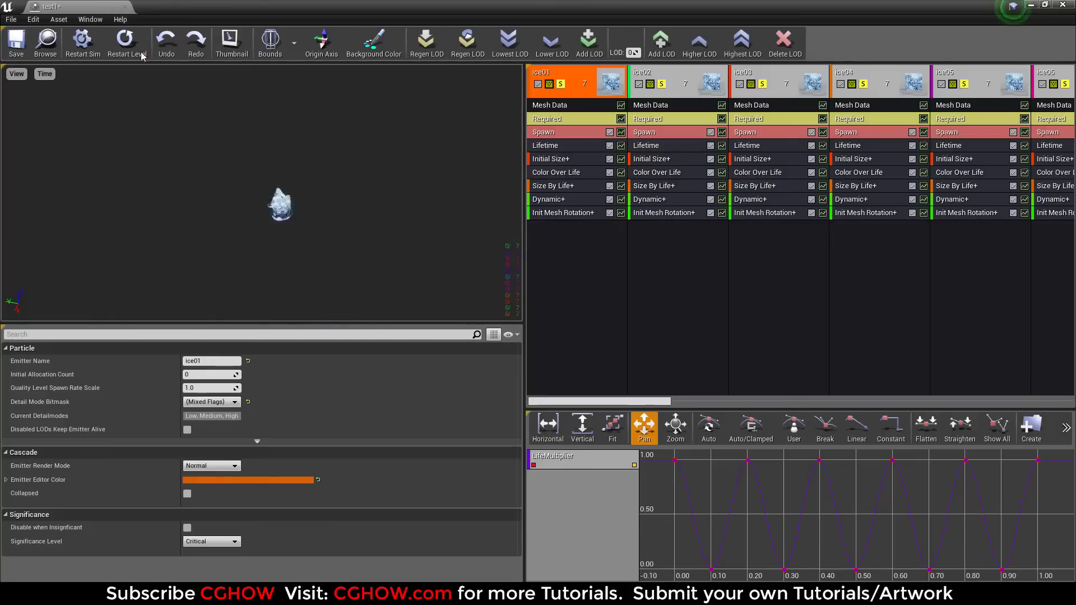
Replay the soloed ice emitters with Restart Level and bring the light and debris emitters into view.
{"action": "left_click", "coordinate": [124, 44]}
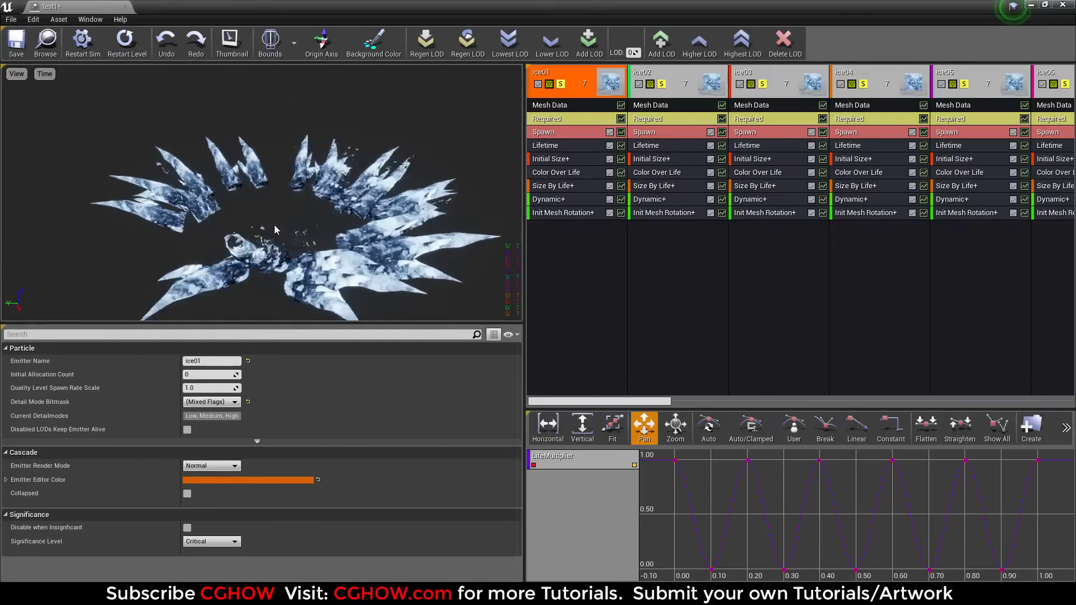
{"action": "left_click", "coordinate": [124, 43]}
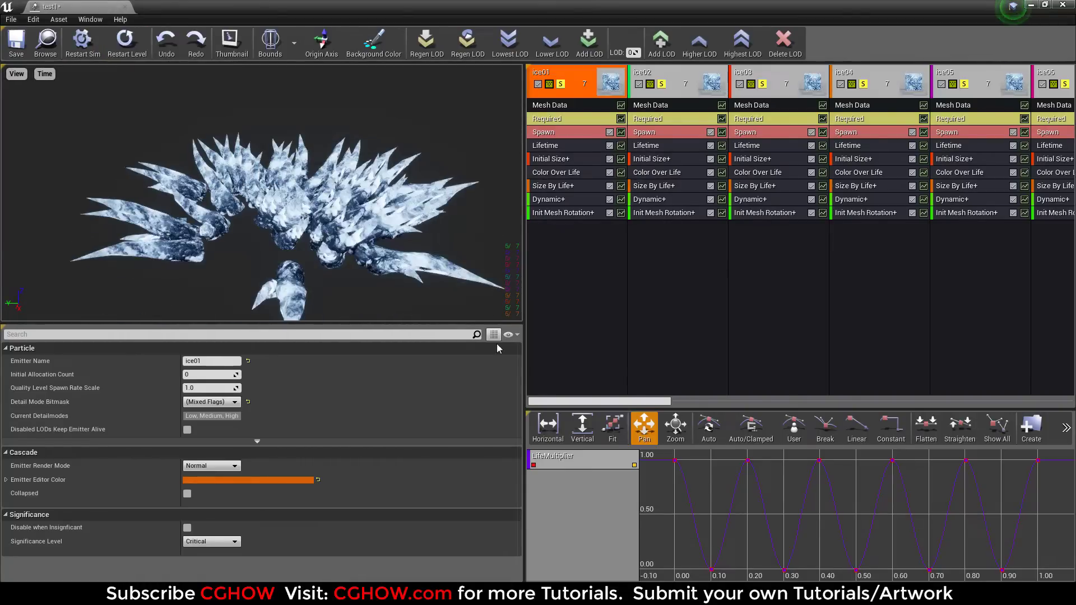
{"action": "left_click_drag", "start_coordinate": [672, 401], "coordinate": [930, 409]}
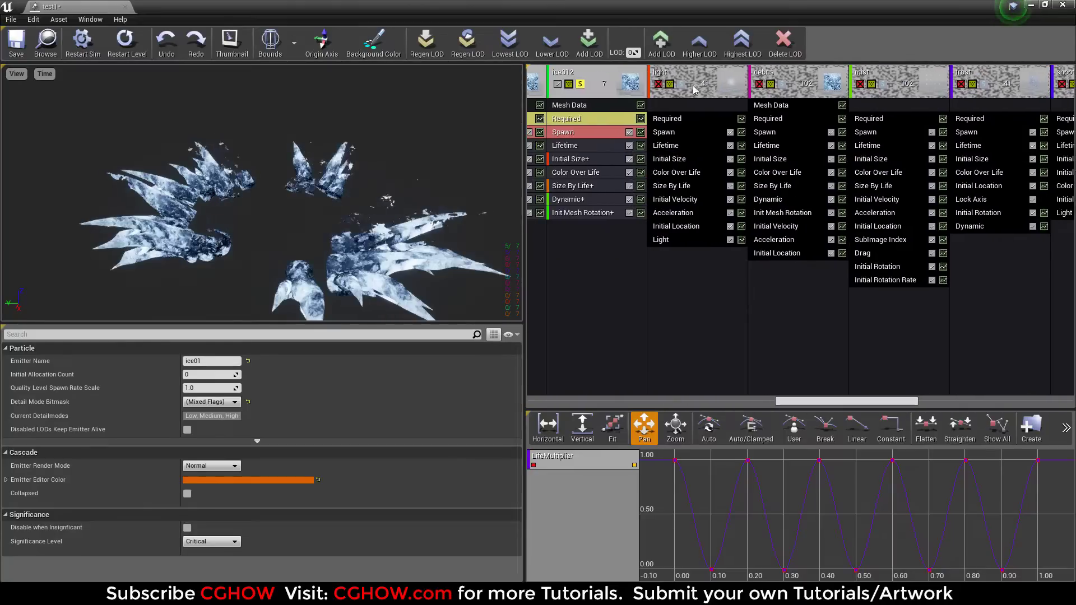
Solo the light emitter and replace its Initial Location with a Cylinder location module.
{"action": "left_click", "coordinate": [683, 87]}
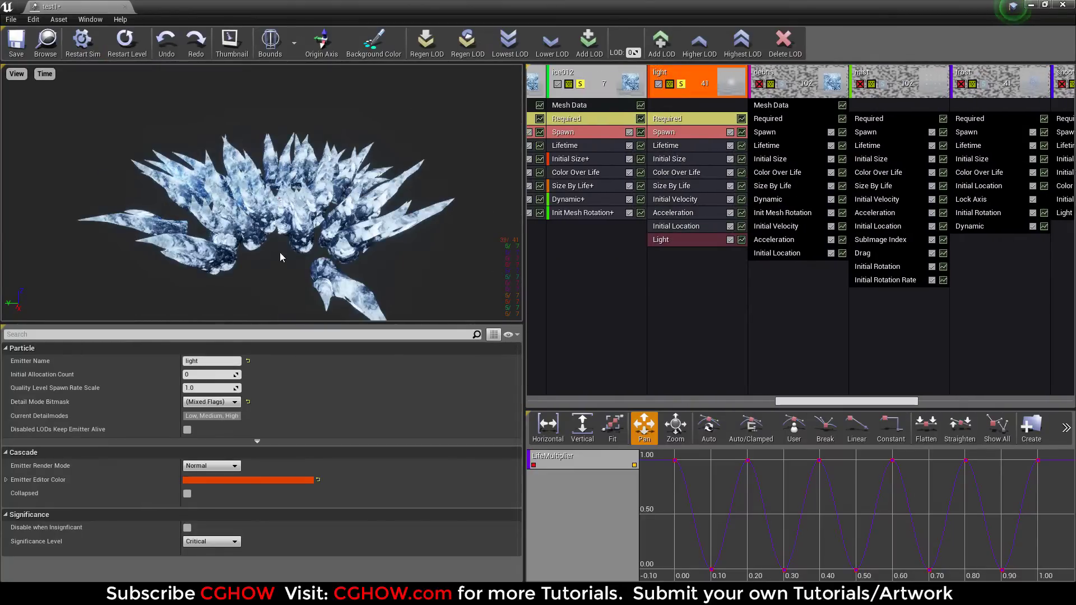
{"action": "left_click", "coordinate": [681, 228]}
{"action": "left_click", "coordinate": [730, 226]}
{"action": "right_click", "coordinate": [666, 283]}
{"action": "mouse_move", "coordinate": [719, 447]}
{"action": "left_click", "coordinate": [767, 465]}
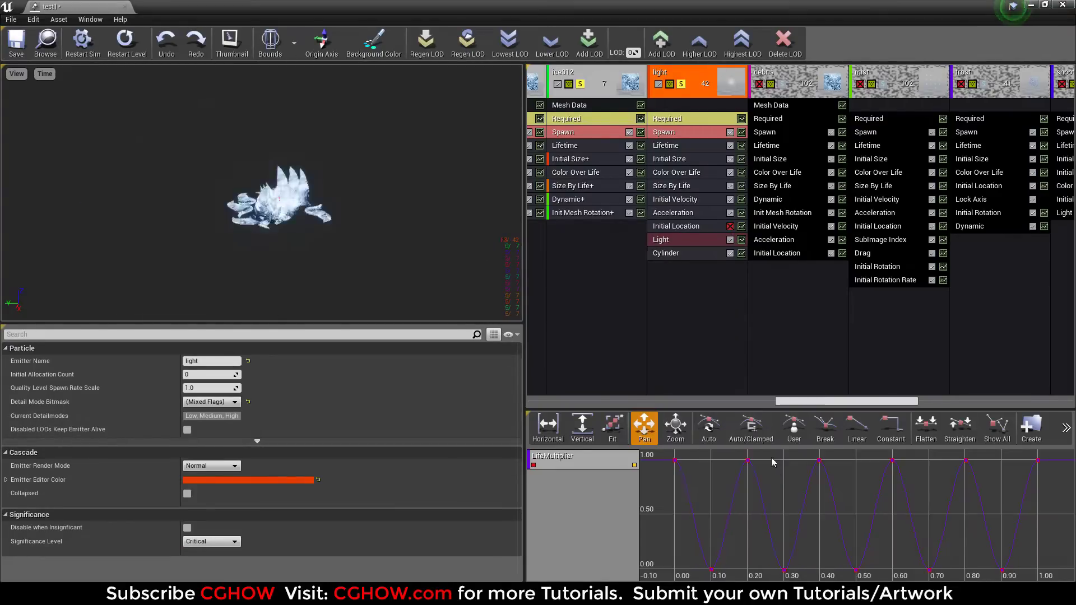
Turn on 3D draw mode for the light emitter's Cylinder module and set its Start Radius to about 352.6.
{"action": "left_click", "coordinate": [679, 253]}
{"action": "scroll", "coordinate": [197, 529], "scroll_direction": "down", "scroll_amount": 5}
{"action": "scroll", "coordinate": [198, 528], "scroll_direction": "down", "scroll_amount": 11}
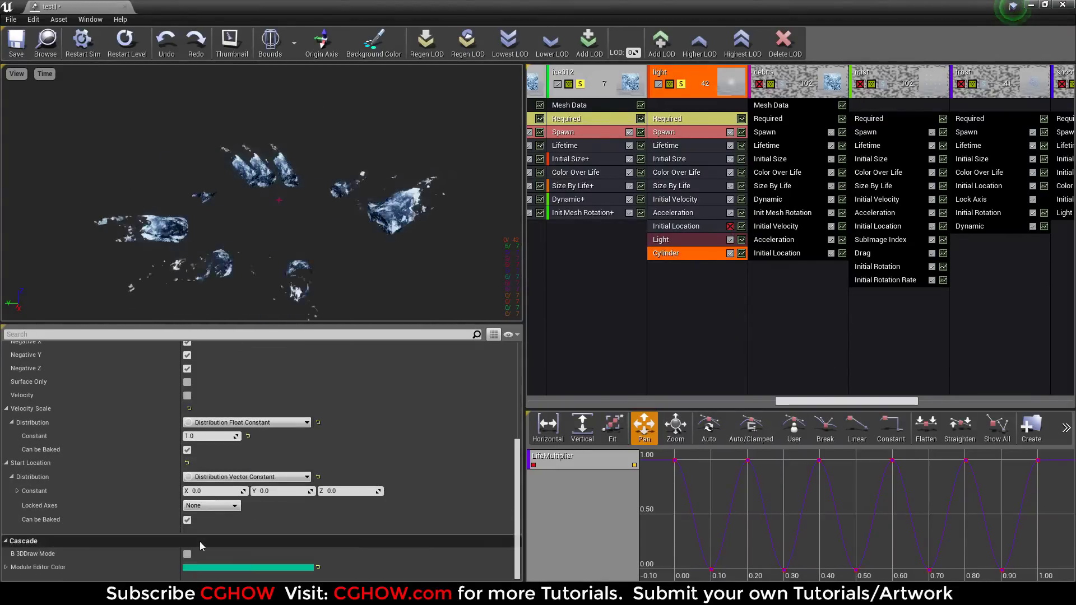
{"action": "scroll", "coordinate": [246, 467], "scroll_direction": "up", "scroll_amount": 12}
{"action": "left_click_drag", "start_coordinate": [210, 402], "coordinate": [249, 402]}
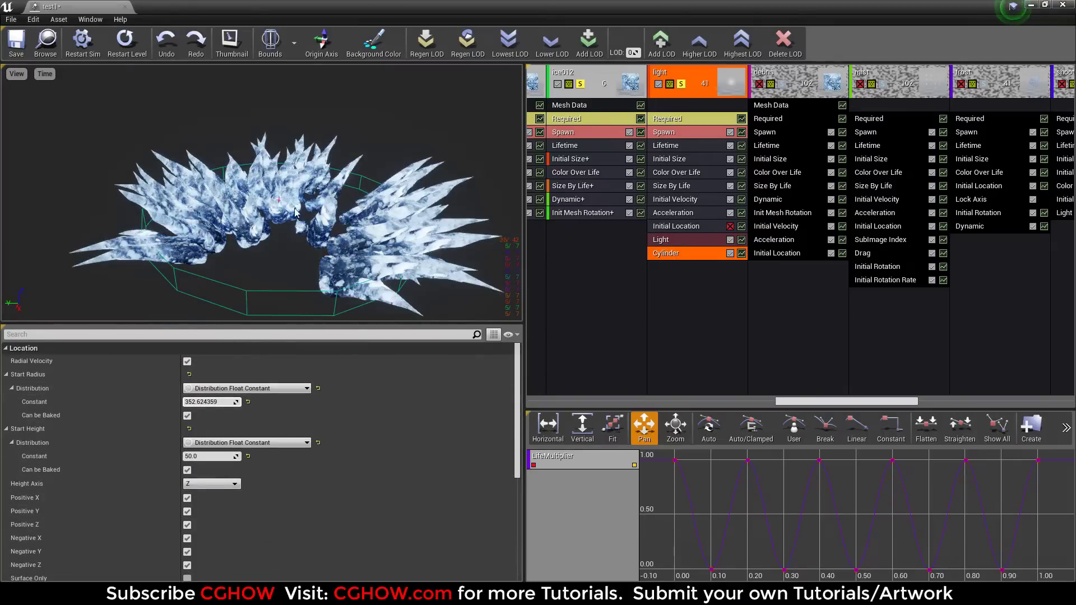
Give the soloed debris emitter a copy of light's Cylinder module instead of Initial Location, and set its Initial Velocity Max Z to about 725.5.
{"action": "left_click", "coordinate": [783, 336]}
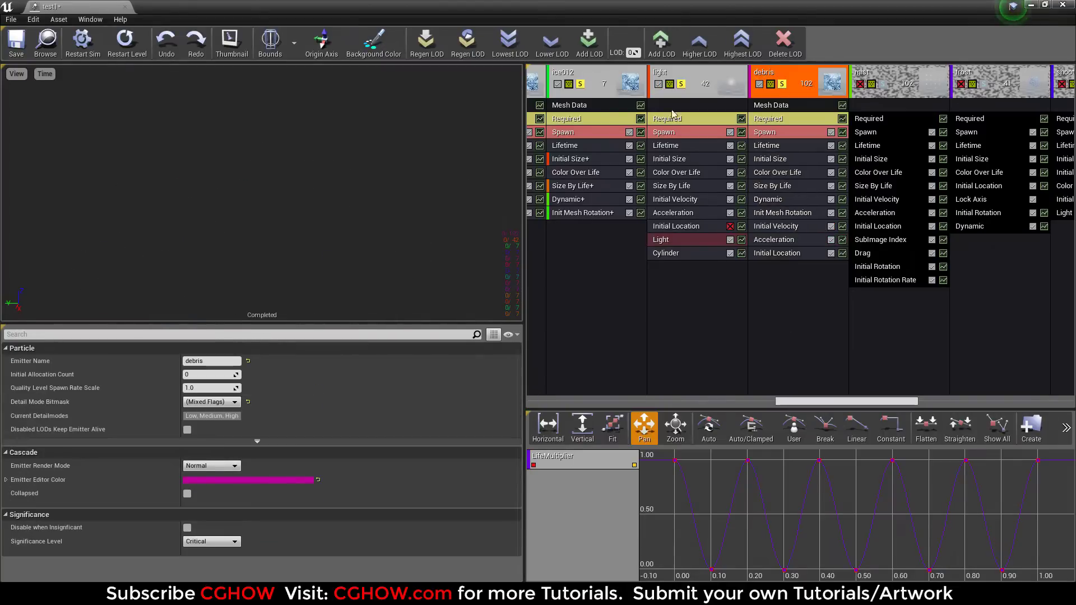
{"action": "left_click", "coordinate": [132, 59]}
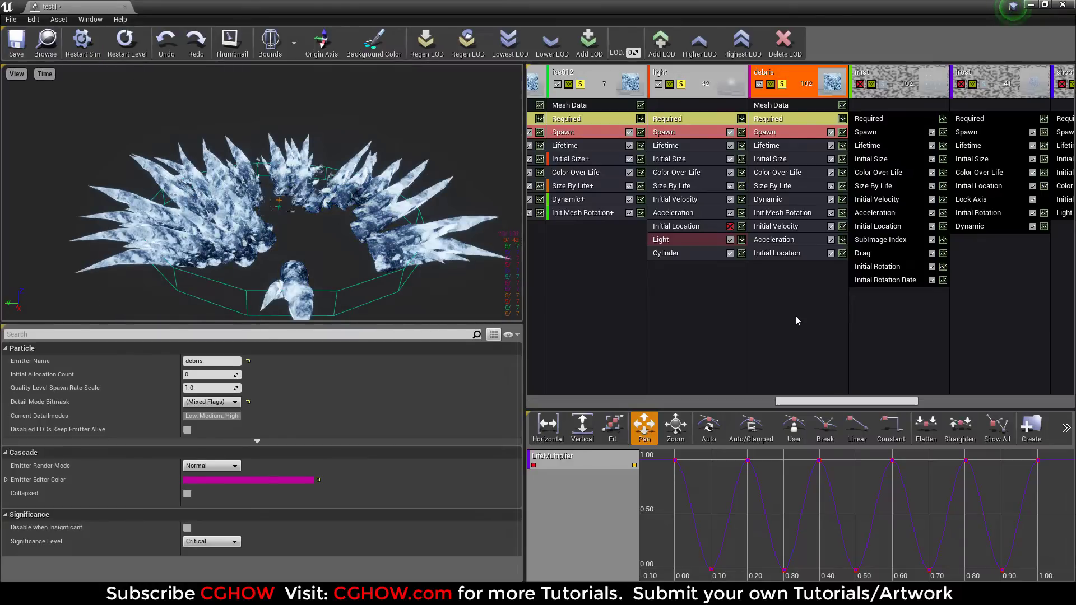
{"action": "left_click_drag", "start_coordinate": [692, 254], "coordinate": [822, 281], "text": "ctrl"}
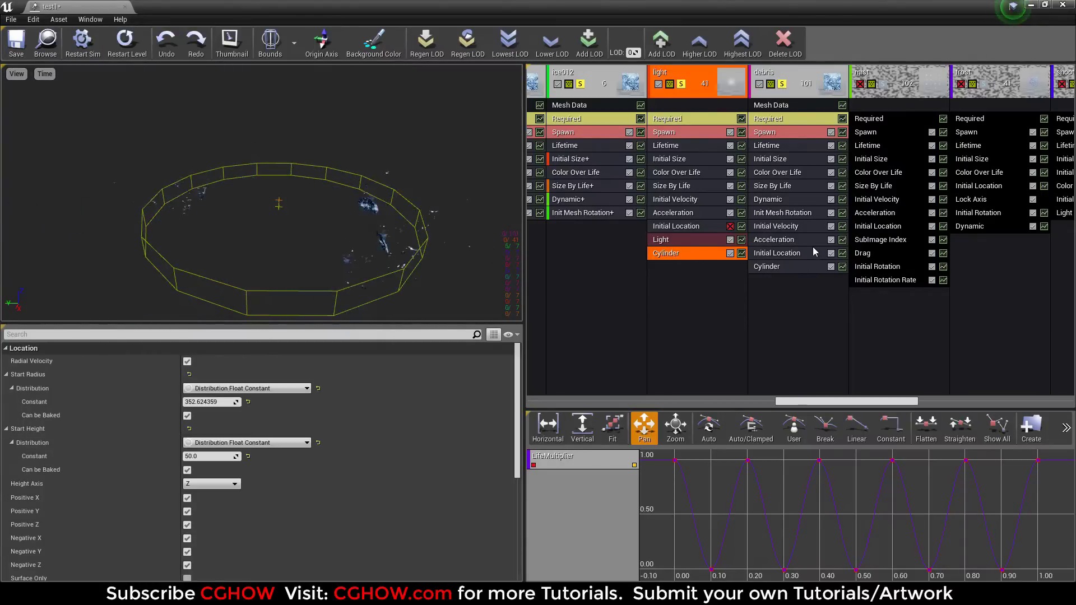
{"action": "left_click", "coordinate": [830, 253]}
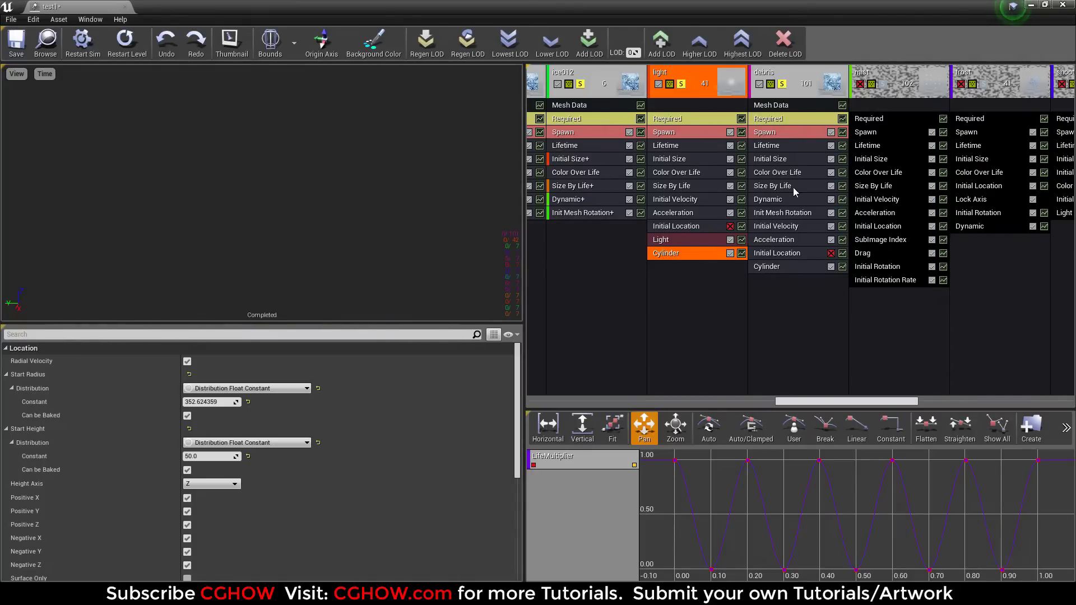
{"action": "left_click", "coordinate": [800, 225]}
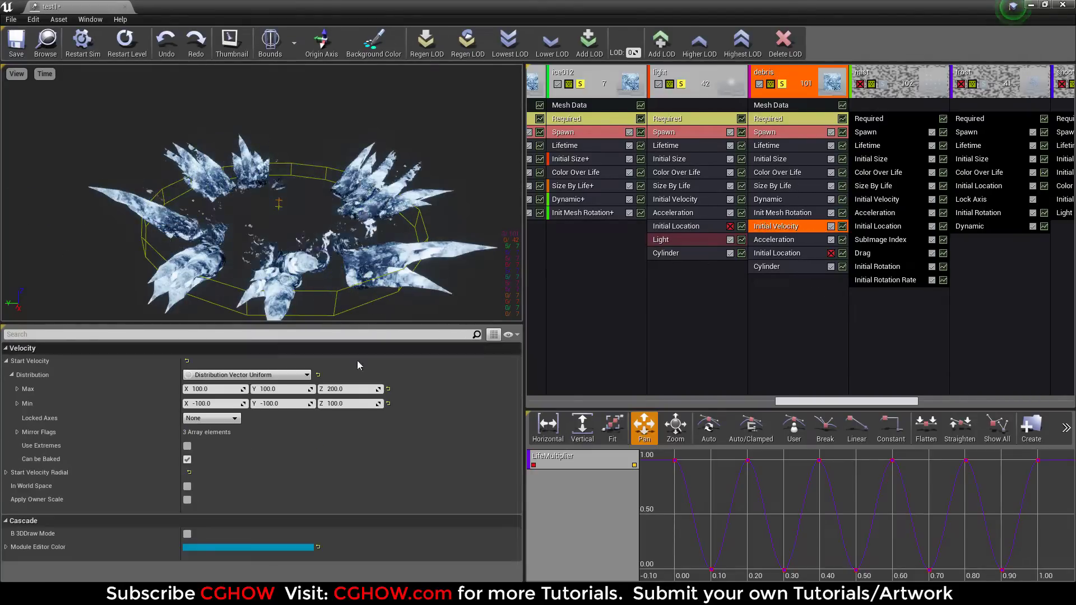
{"action": "left_click_drag", "start_coordinate": [378, 389], "coordinate": [387, 389]}
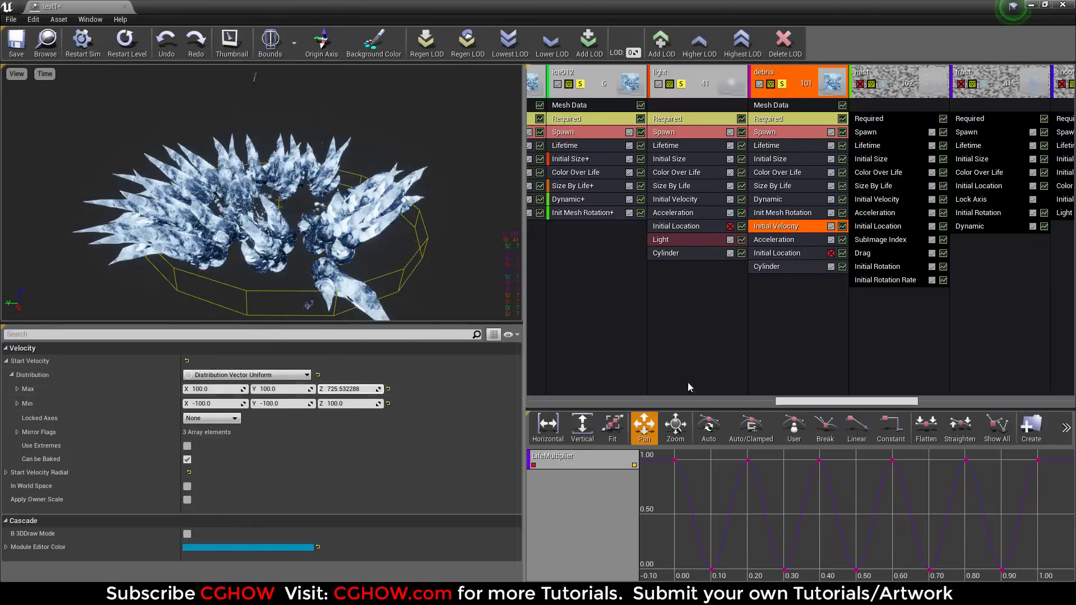
Solo the mist emitter and swap its Initial Location for a copy of the debris emitter's Cylinder module, replaying the effect.
{"action": "left_click_drag", "start_coordinate": [779, 402], "coordinate": [831, 401]}
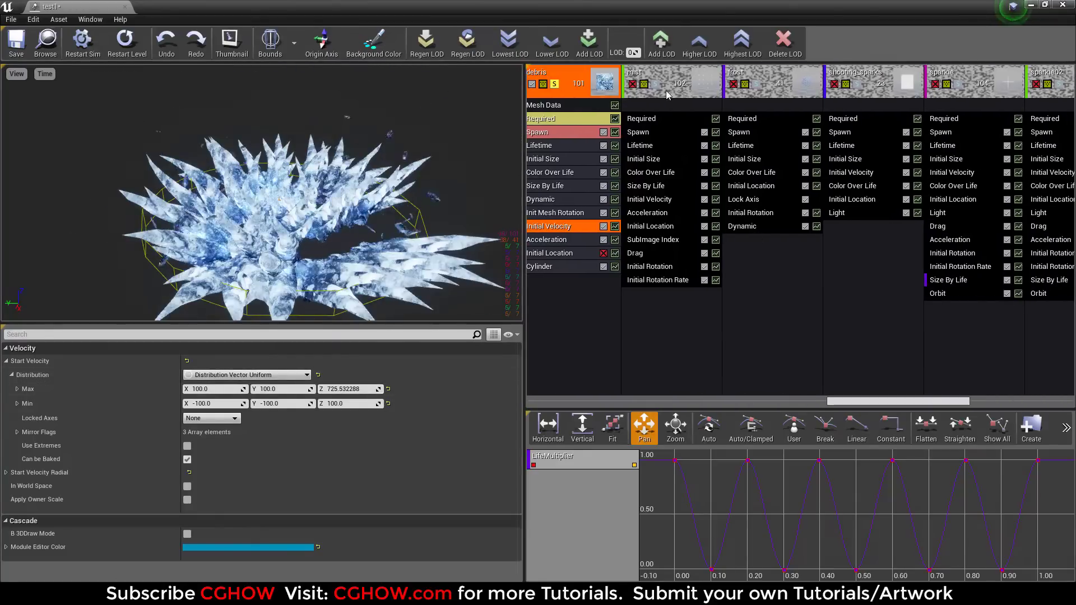
{"action": "left_click", "coordinate": [654, 88]}
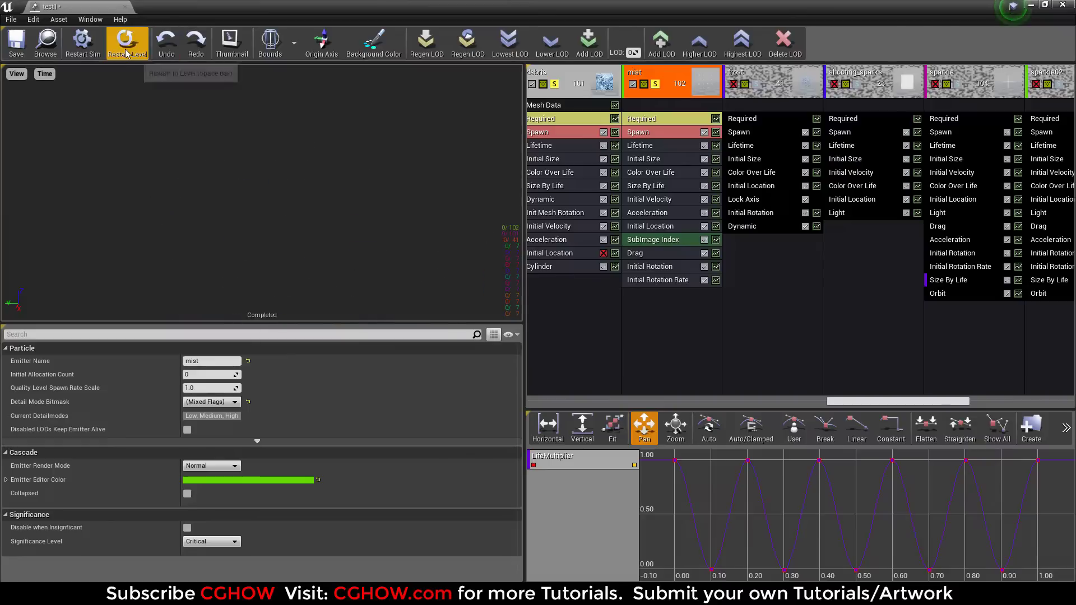
{"action": "left_click_drag", "start_coordinate": [560, 269], "coordinate": [679, 330], "text": "ctrl"}
{"action": "left_click", "coordinate": [703, 226]}
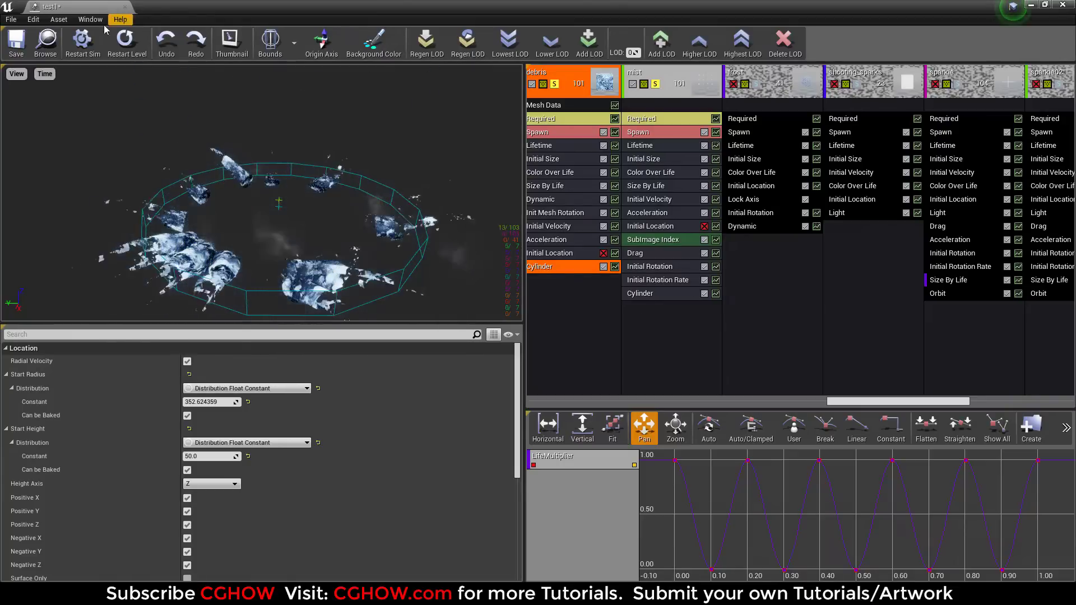
{"action": "left_click", "coordinate": [127, 46]}
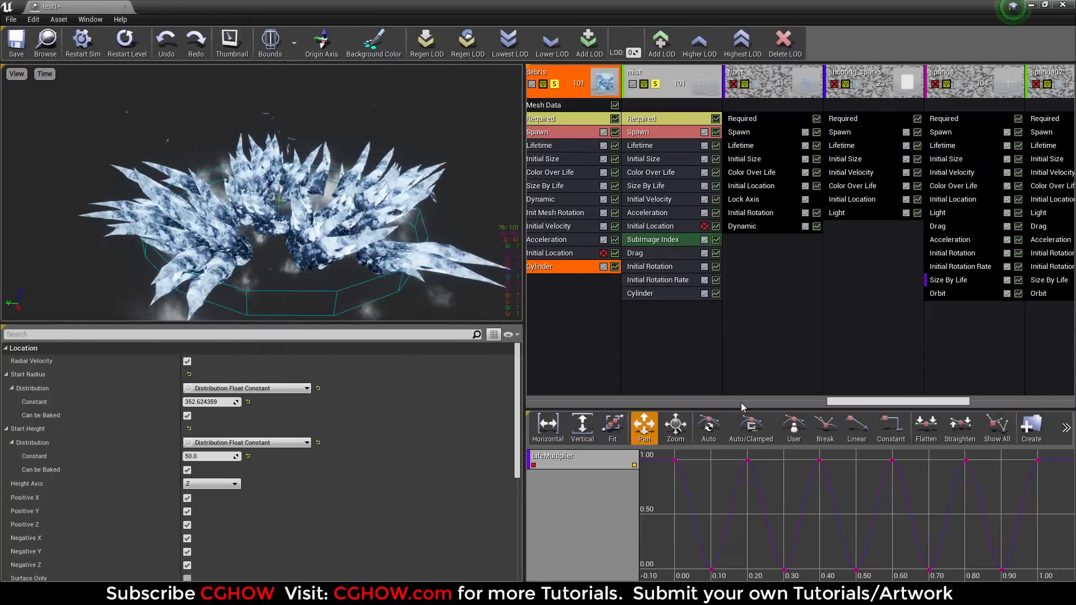
Solo the frost emitter and swap its Initial Location for a copy of the mist emitter's Cylinder module.
{"action": "left_click_drag", "start_coordinate": [865, 405], "coordinate": [869, 404]}
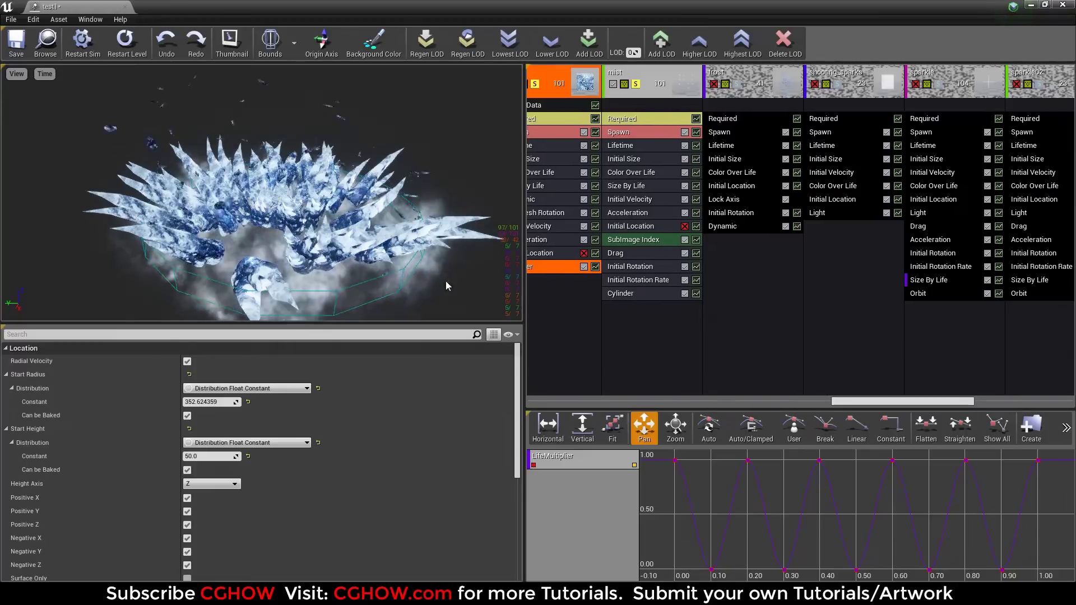
{"action": "left_click", "coordinate": [743, 70]}
{"action": "left_click", "coordinate": [129, 53]}
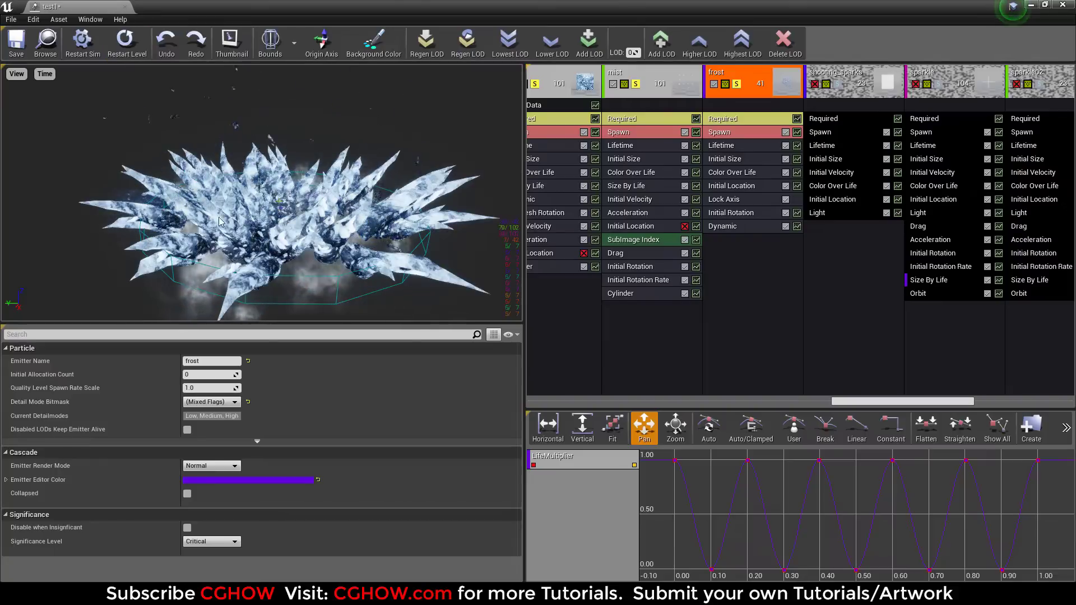
{"action": "left_click_drag", "start_coordinate": [642, 294], "coordinate": [763, 205], "text": "ctrl"}
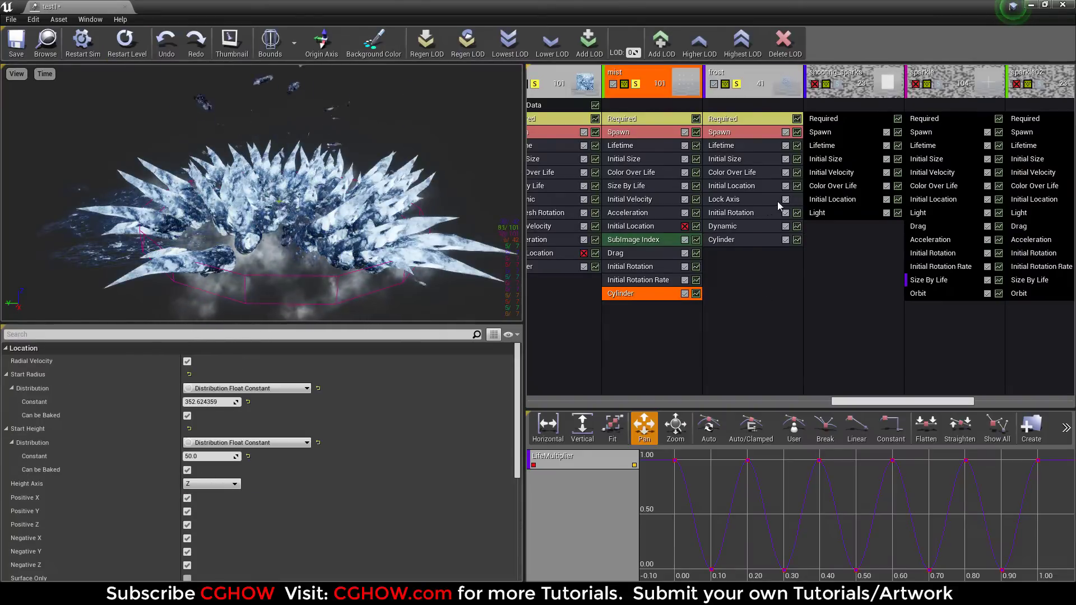
{"action": "left_click", "coordinate": [786, 186]}
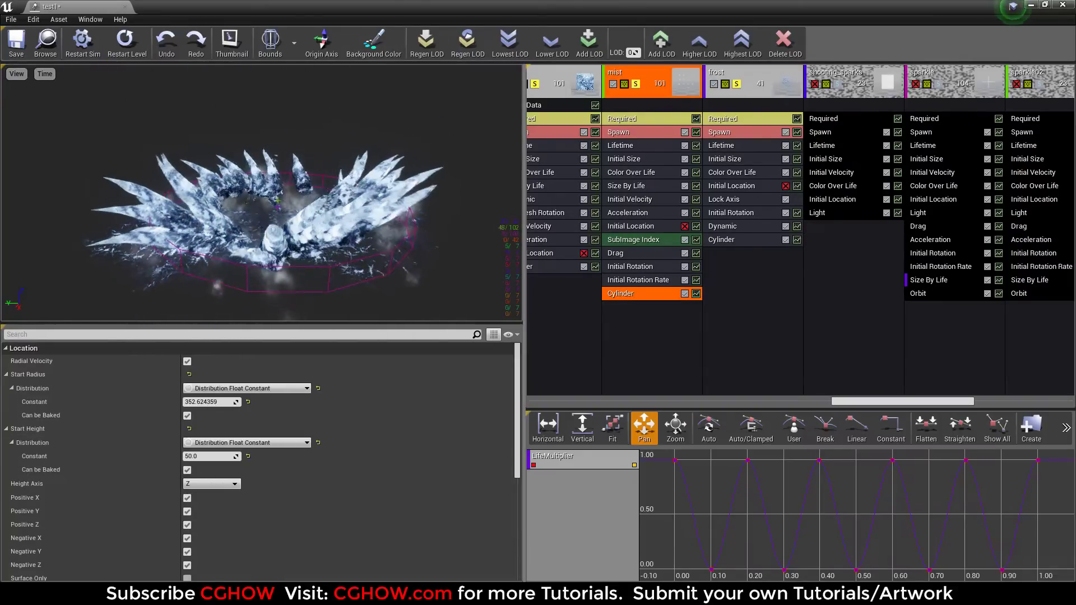
Solo the shooting_sparks emitter, copy the frost emitter's Cylinder module onto it and disable its Initial Velocity.
{"action": "left_click_drag", "start_coordinate": [886, 403], "coordinate": [920, 403]}
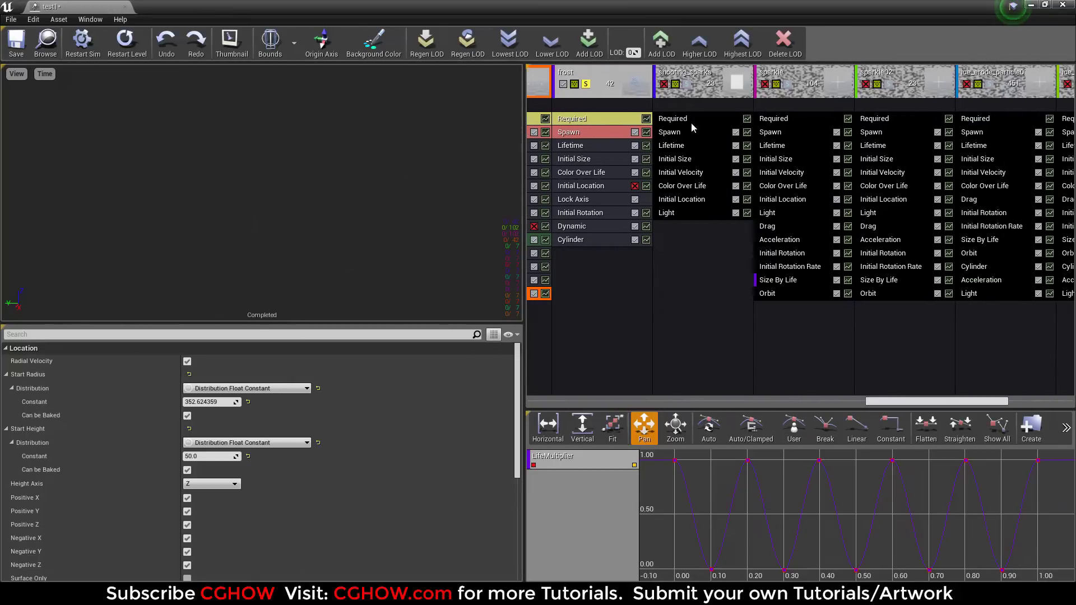
{"action": "left_click", "coordinate": [687, 84]}
{"action": "left_click", "coordinate": [130, 53]}
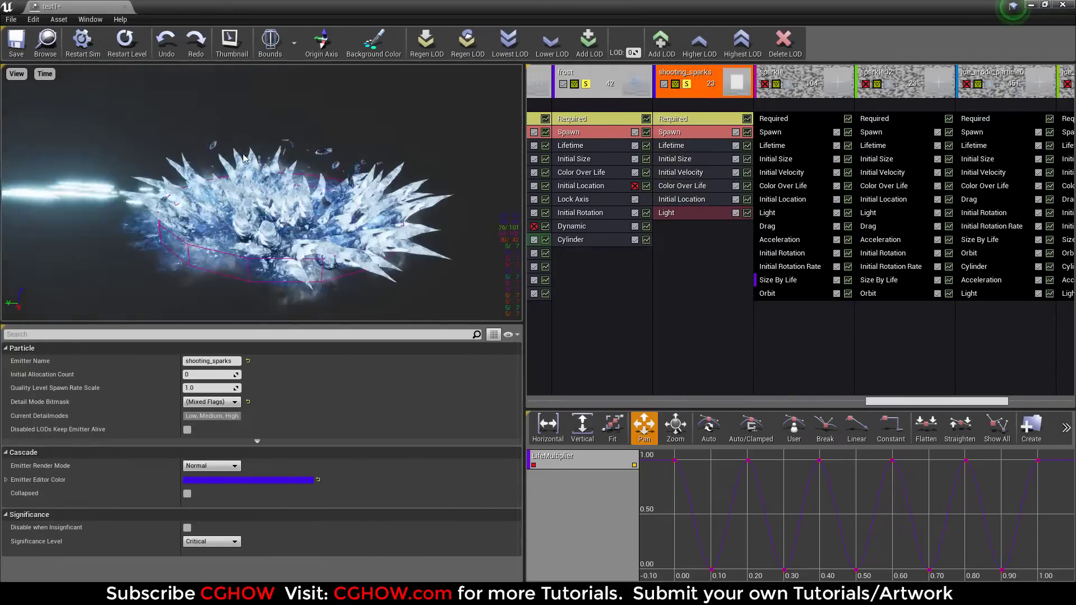
{"action": "left_click_drag", "start_coordinate": [599, 242], "coordinate": [688, 235], "text": "ctrl"}
{"action": "left_click", "coordinate": [735, 173]}
Enable Surface Only and Velocity in the shooting_sparks Cylinder module with a Velocity Scale of about 1.78, and replay the effect.
{"action": "left_click", "coordinate": [677, 226]}
{"action": "scroll", "coordinate": [224, 449], "scroll_direction": "down", "scroll_amount": 5}
{"action": "left_click", "coordinate": [187, 413]}
{"action": "left_click", "coordinate": [187, 414]}
{"action": "left_click_drag", "start_coordinate": [198, 455], "coordinate": [224, 455]}
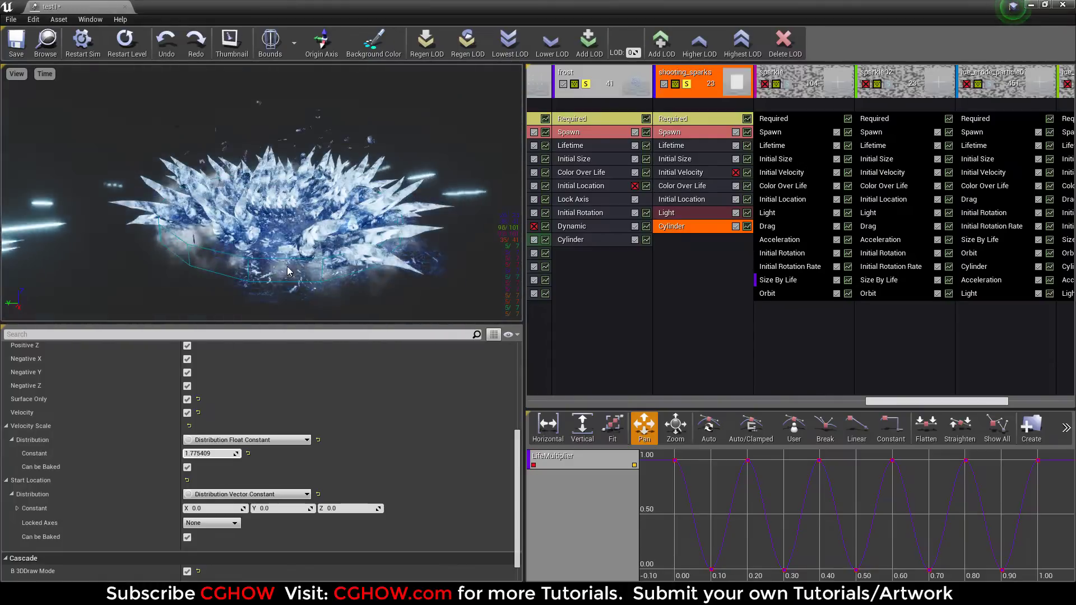
{"action": "left_click", "coordinate": [121, 56]}
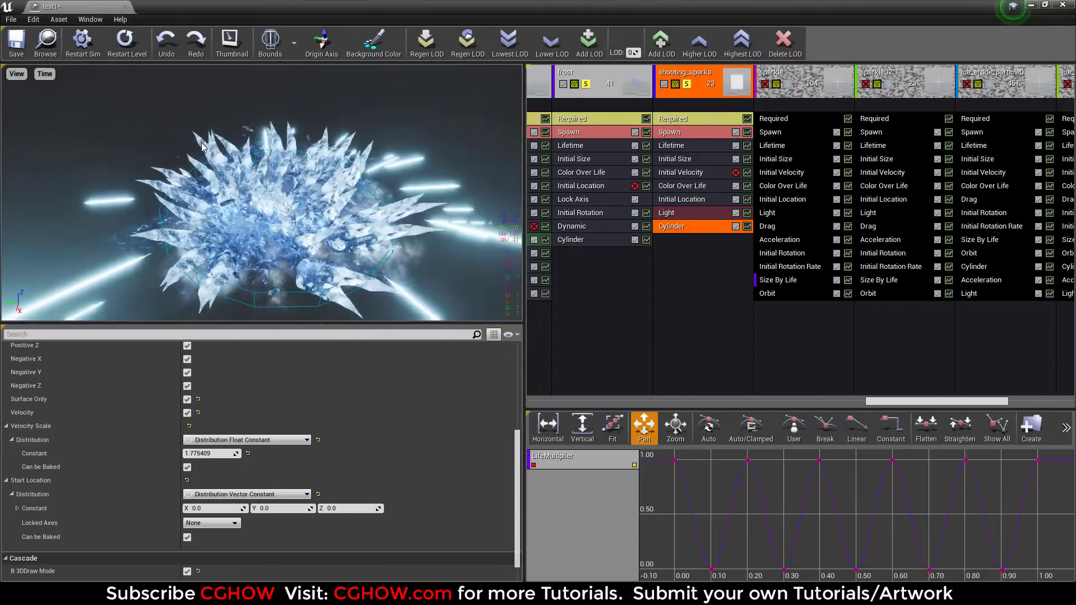